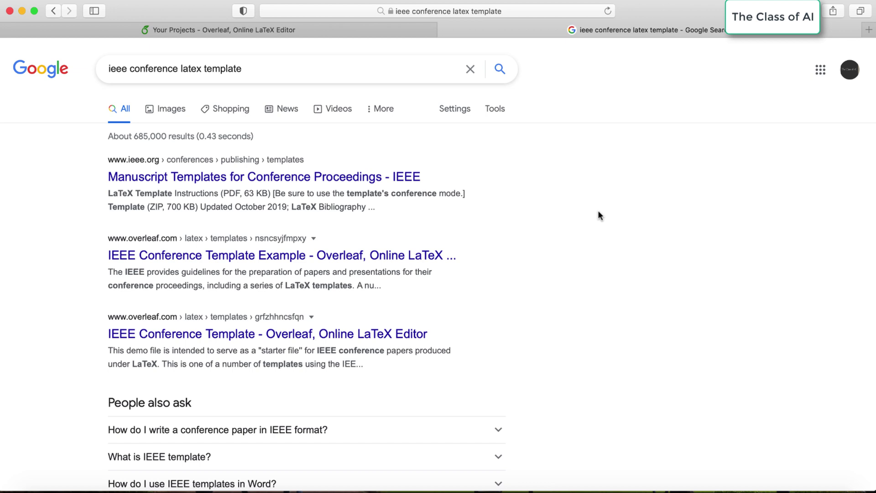
click(258, 30)
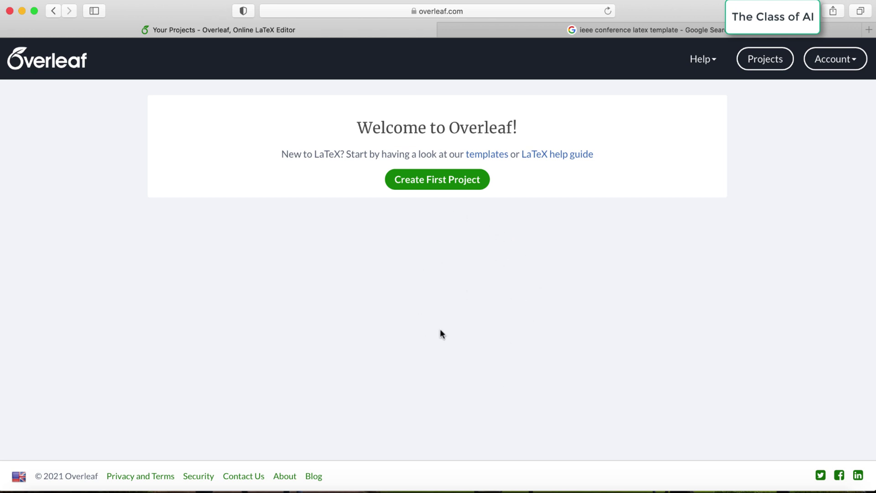
click(444, 190)
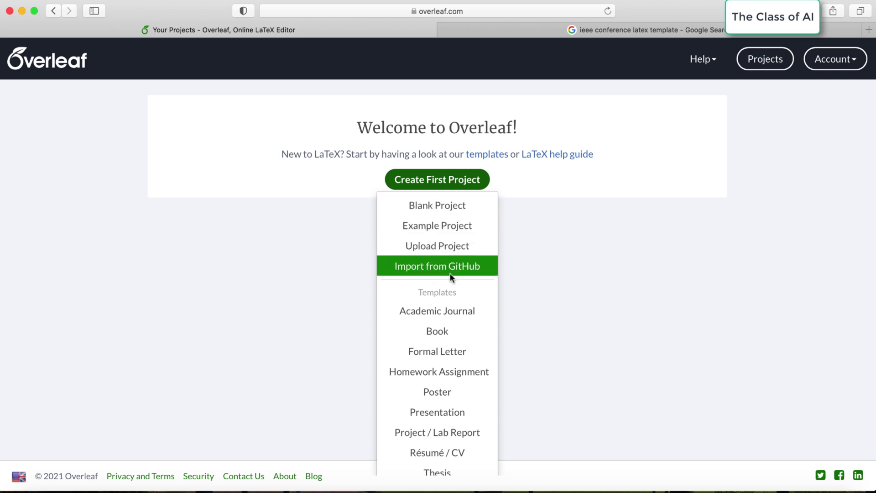
click(321, 252)
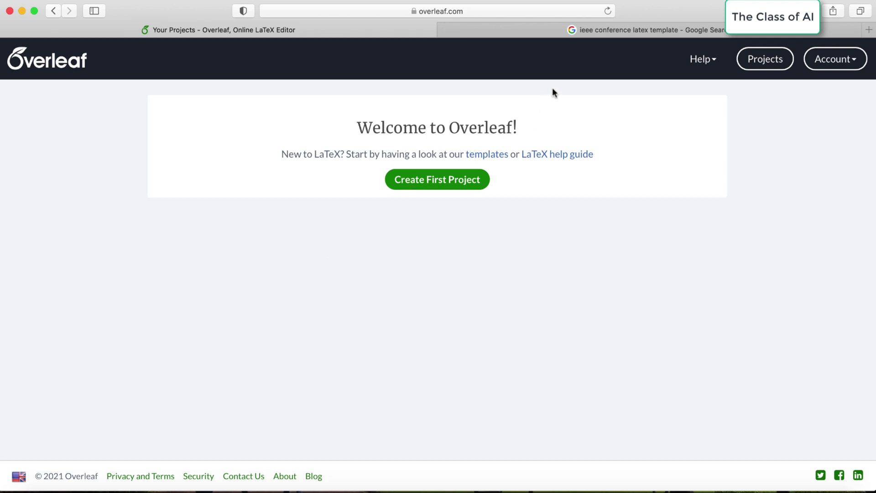
- Search Google for "ieee conference latex template" and open the IEEE page Manuscript Templates for Conference Proceedings
click(566, 33)
click(313, 69)
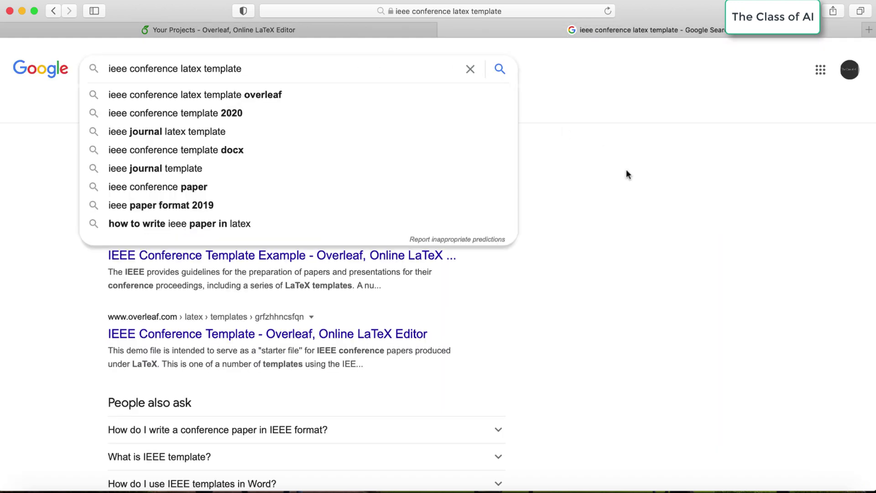
key(Escape)
click(293, 68)
key(Return)
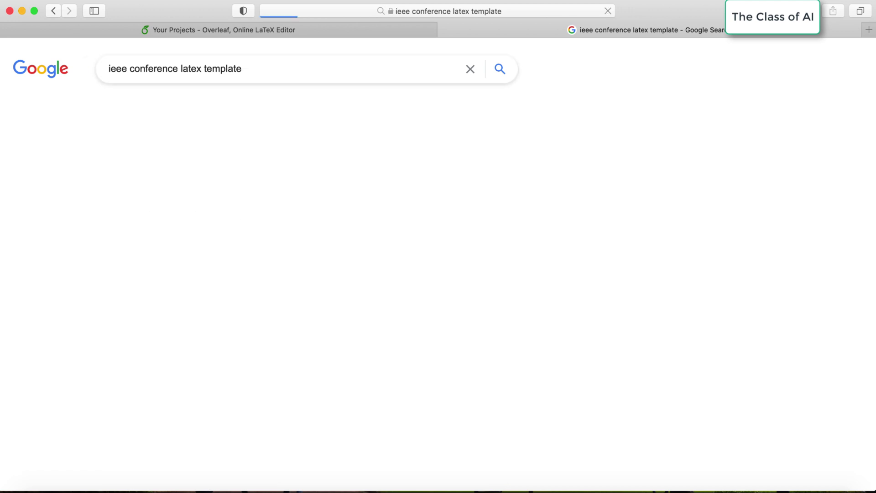
click(289, 177)
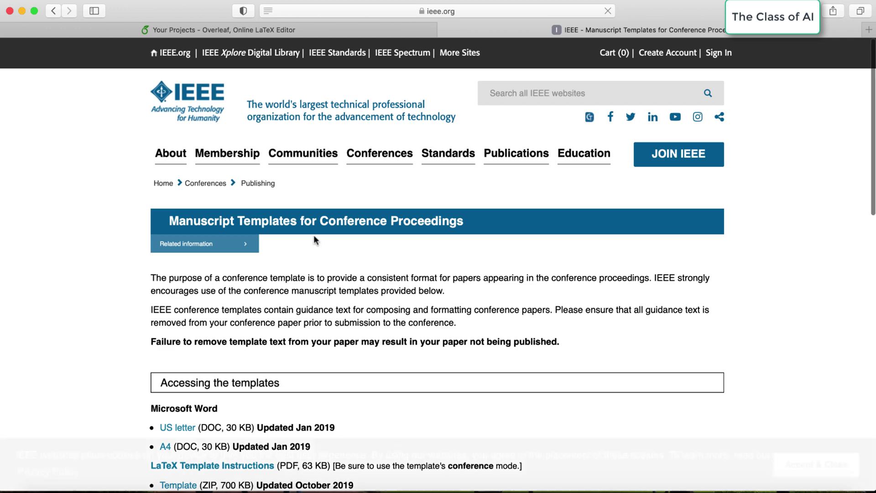
scroll(314, 235, down, 7)
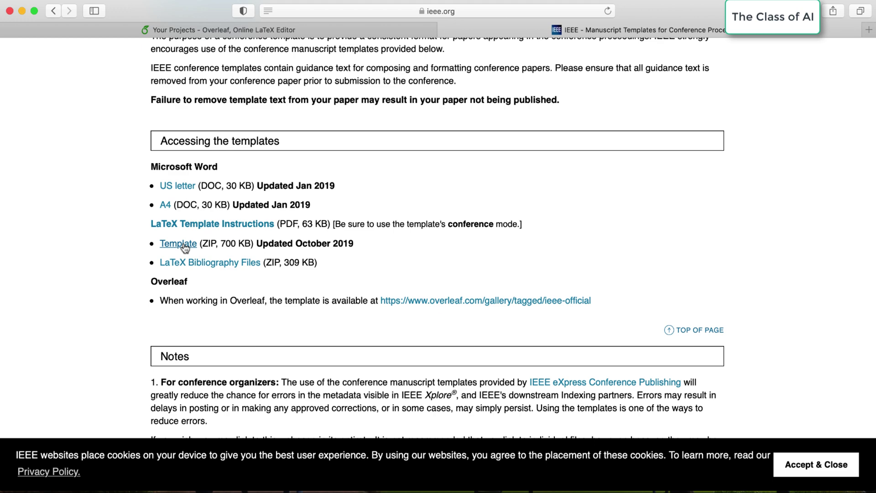
click(185, 245)
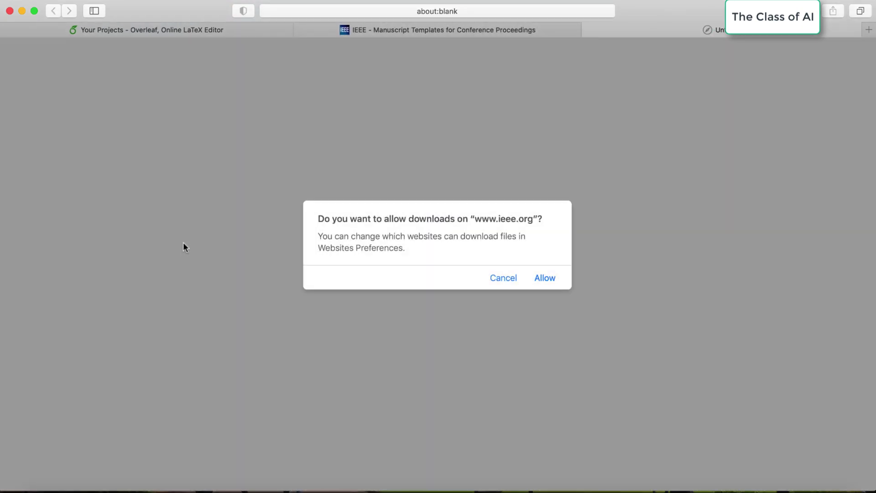
click(551, 278)
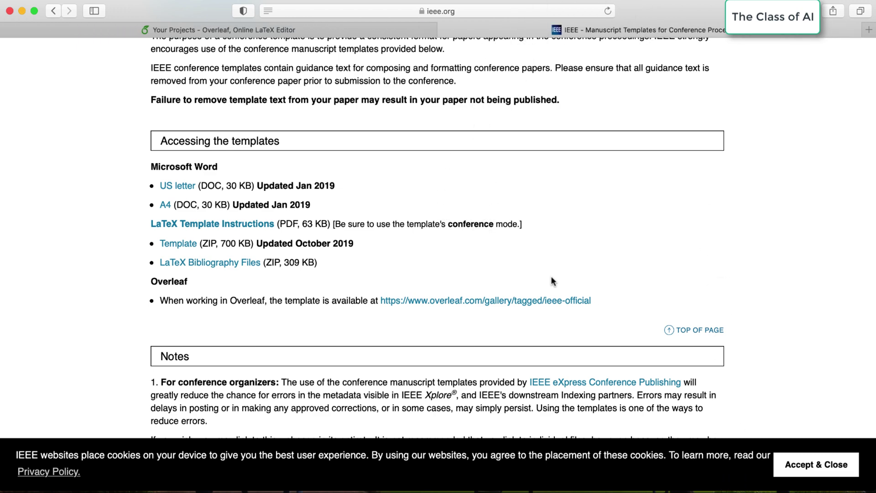
- Switch to the Overleaf projects page and start creating the first project by uploading a zipped project
click(369, 33)
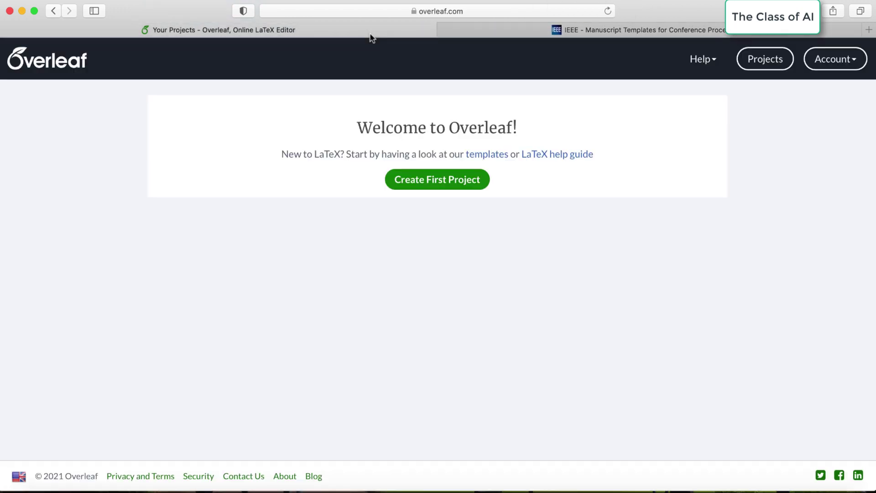
click(442, 177)
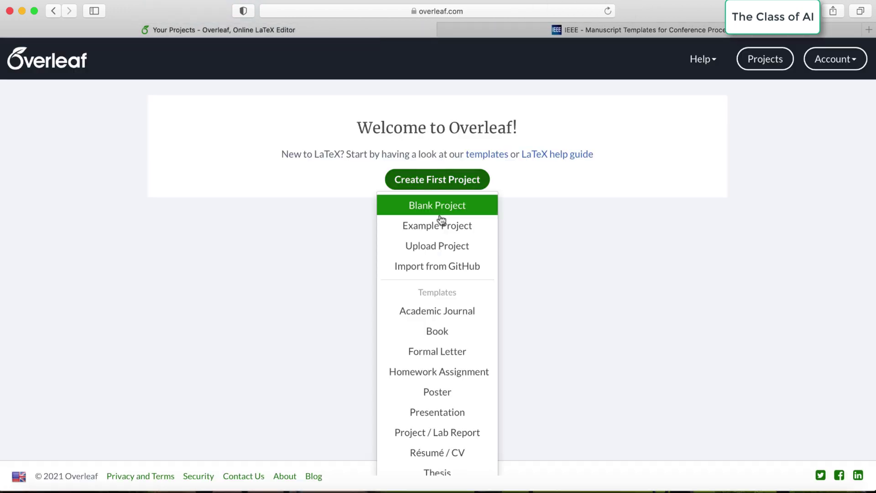
click(437, 250)
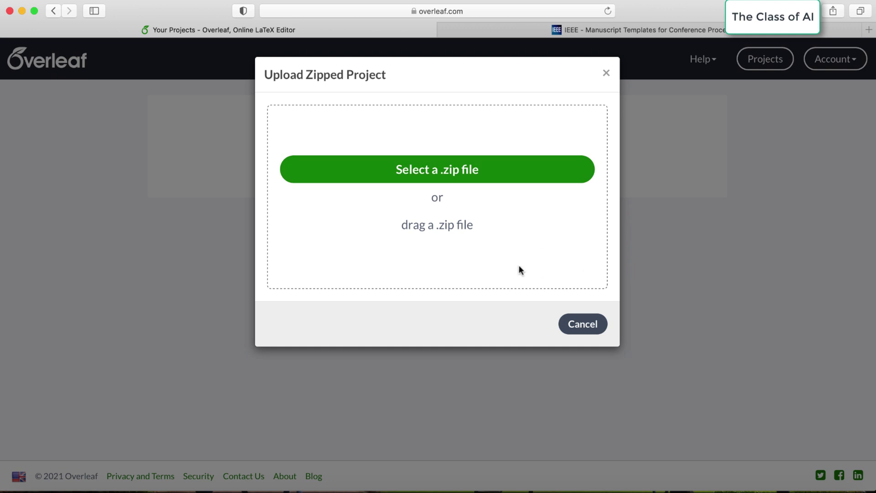
click(446, 170)
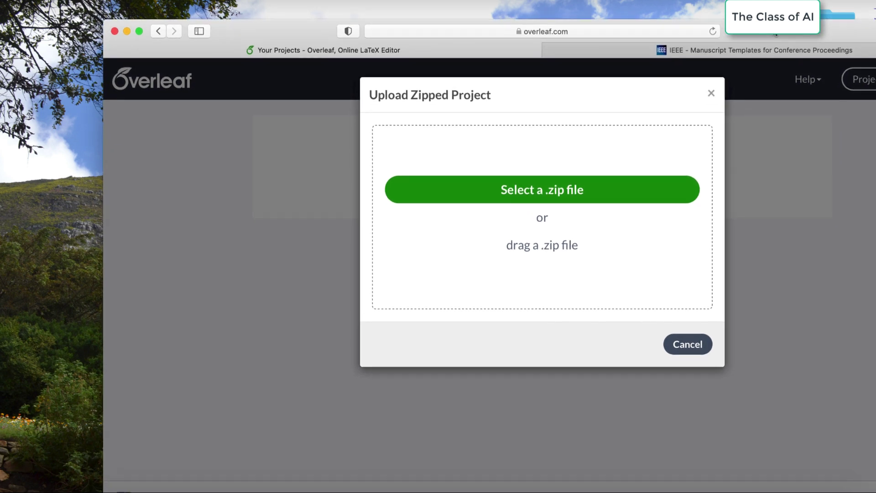
- Switch to Finder and open the Downloads folder beside the Overleaf upload dialog
click(70, 28)
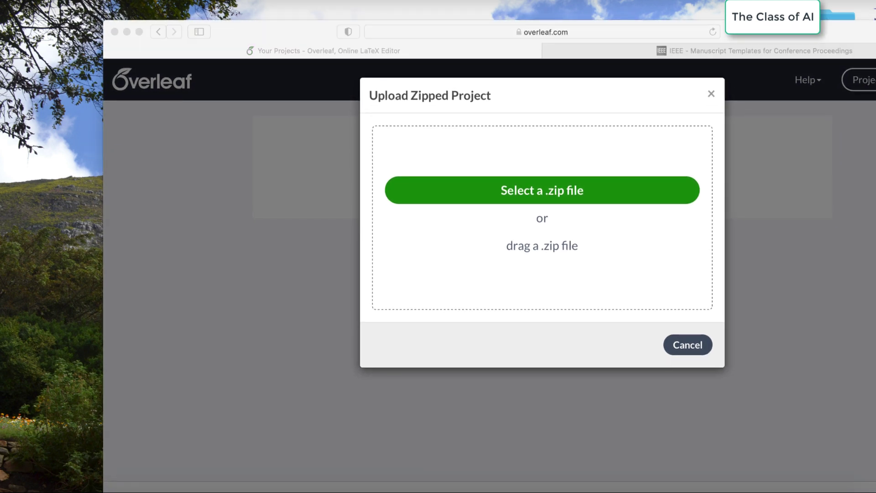
click(153, 1)
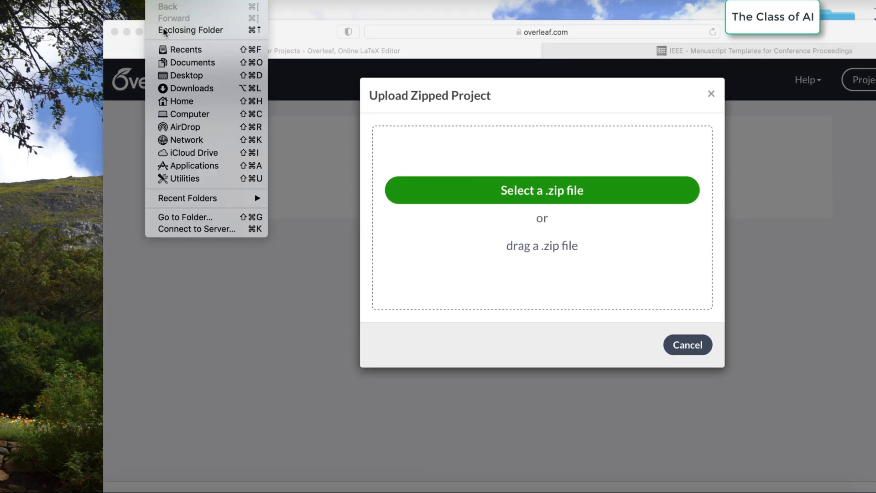
click(190, 89)
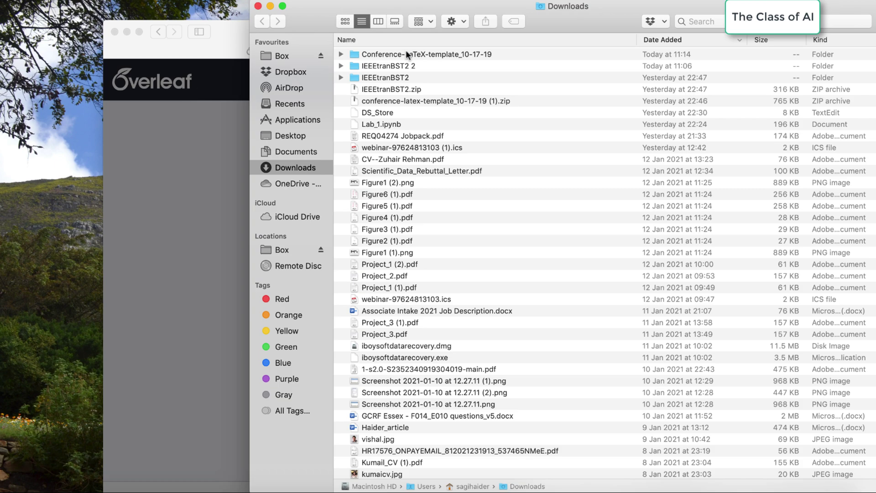
drag(431, 8, 545, 49)
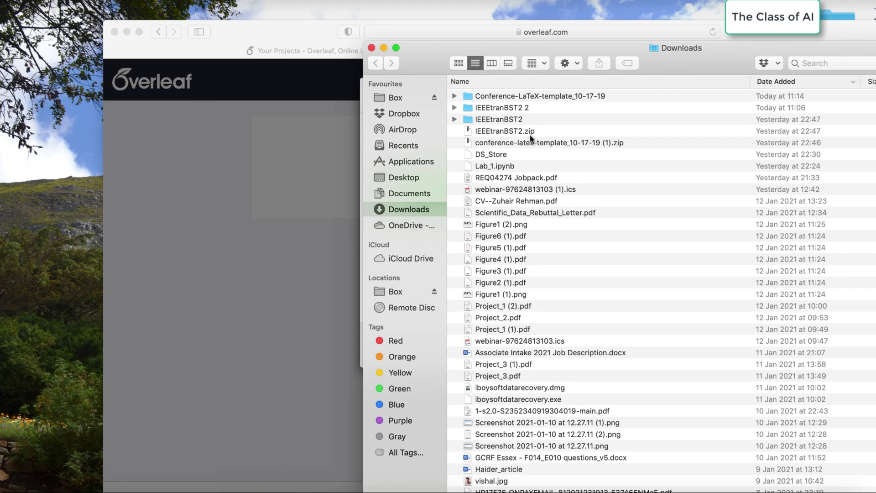
- Arrange the two windows side by side and upload conference-latex-template_10-17-19 (1).zip from Downloads as the zipped project
drag(526, 140, 238, 191)
drag(320, 31, 326, 124)
click(434, 42)
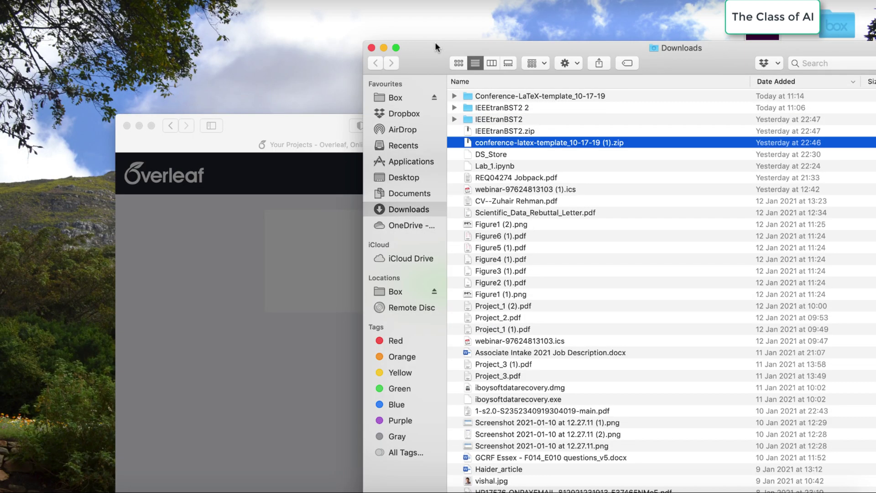
drag(434, 42, 622, 51)
drag(261, 135, 167, 93)
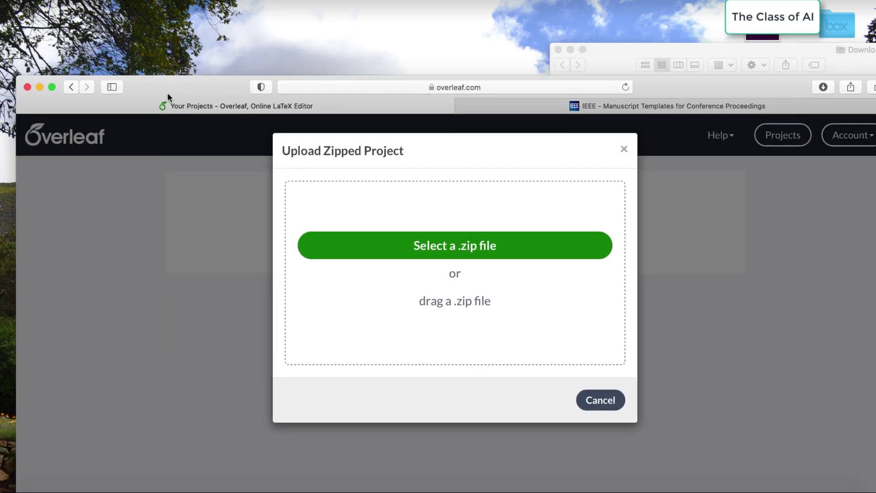
click(614, 53)
drag(682, 145, 381, 234)
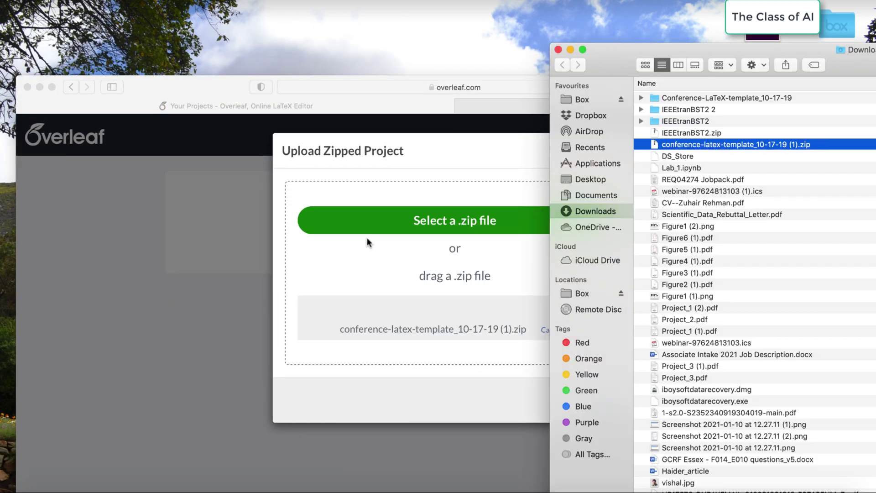
click(557, 49)
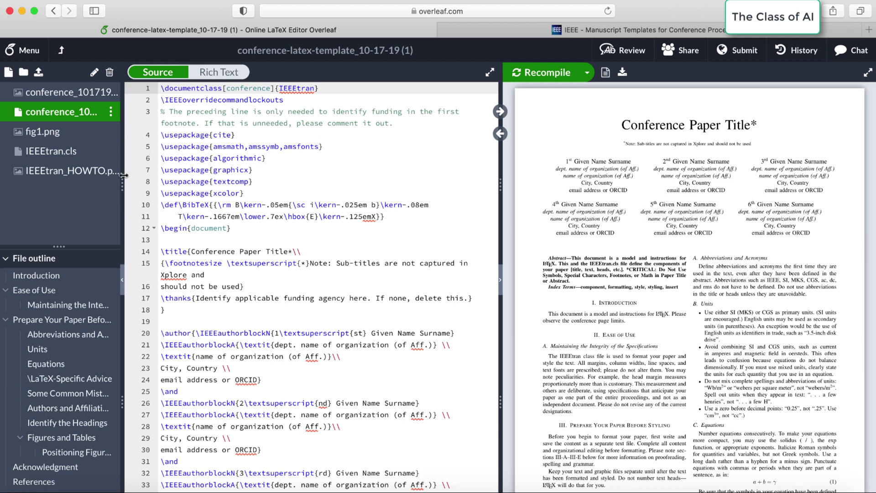
- Widen the file list and rename conference_101719.tex as main.tex
drag(122, 180, 231, 181)
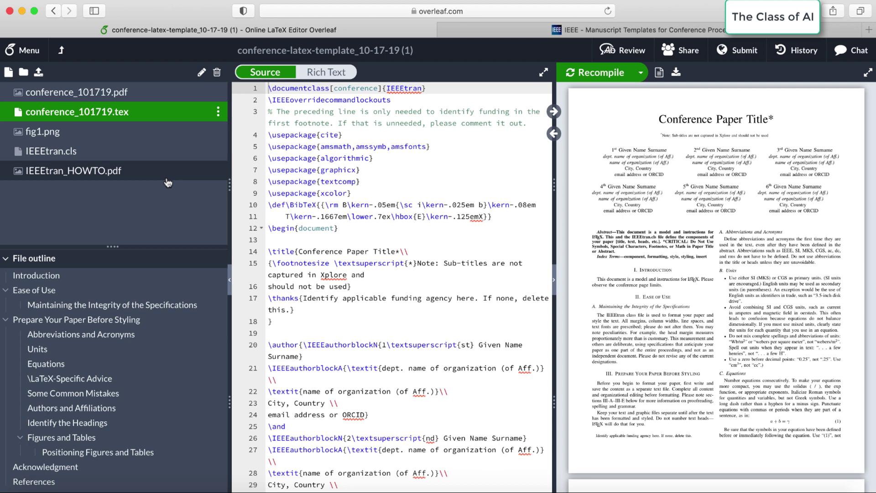
right_click(98, 117)
click(124, 129)
text(main.tex)
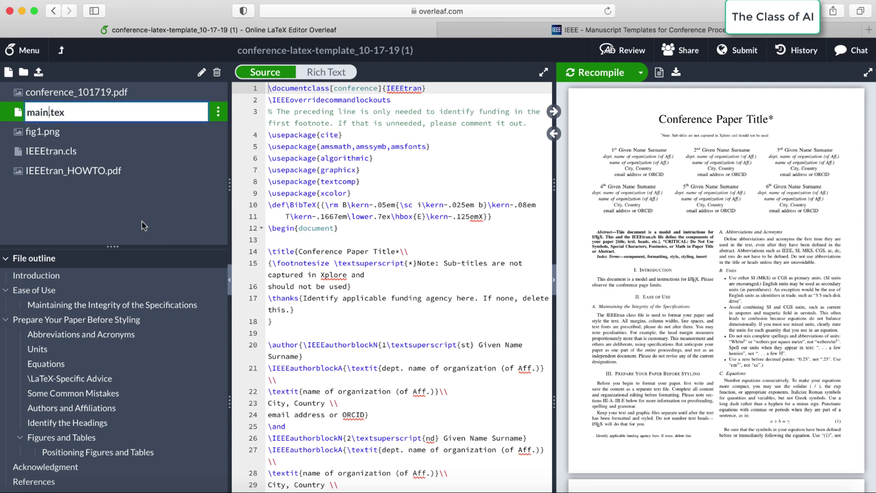
key(Return)
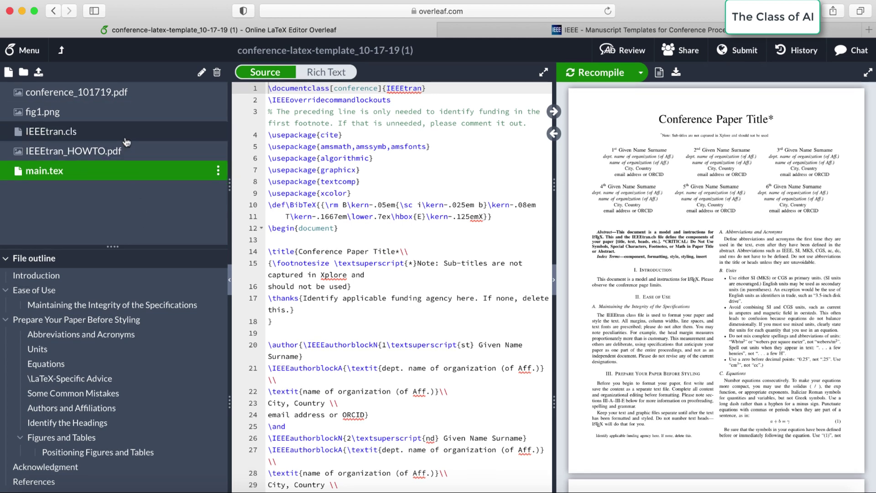
- Permanently delete conference_101719.pdf from the project
click(122, 93)
right_click(121, 98)
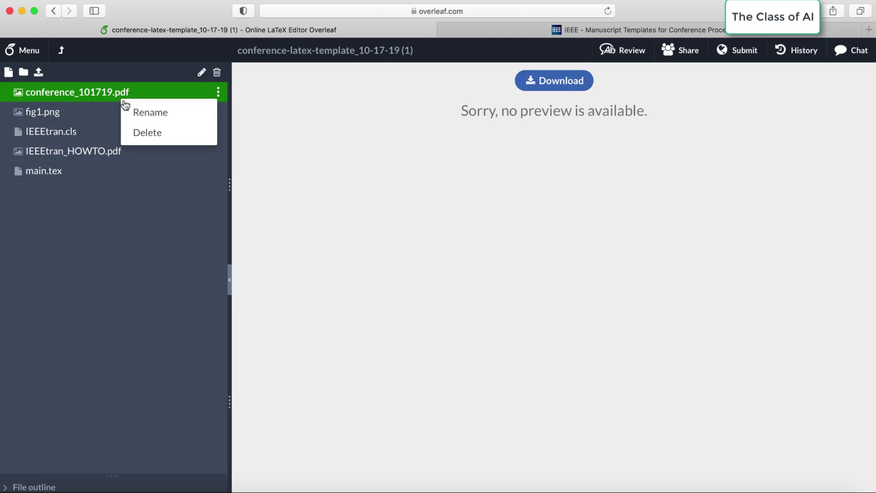
click(146, 132)
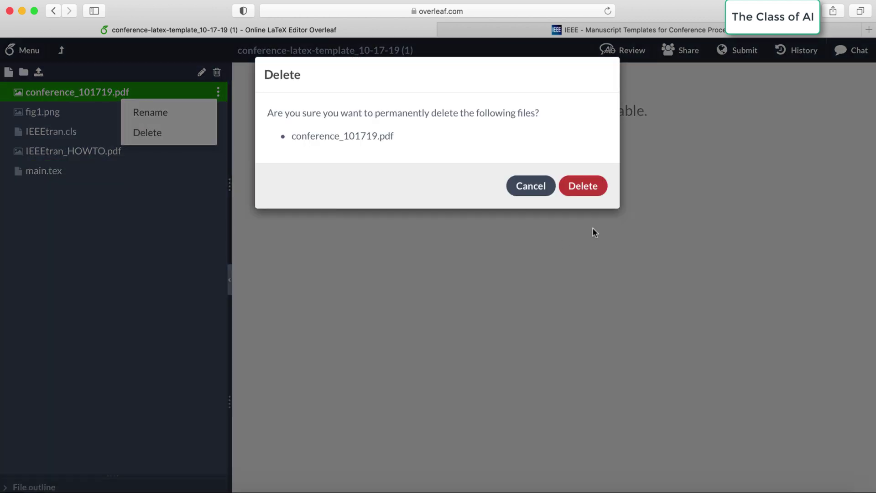
click(593, 194)
- Open main.tex and recompile the PDF
click(72, 149)
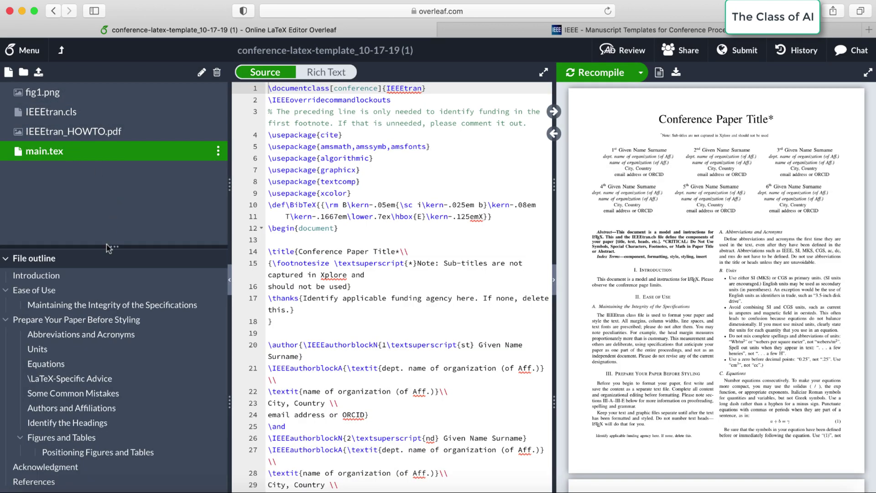
mouse_move(617, 106)
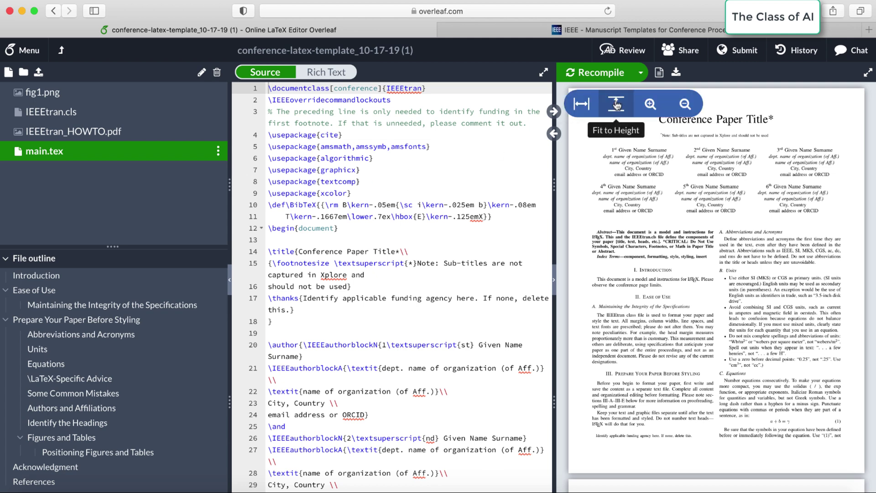
click(607, 74)
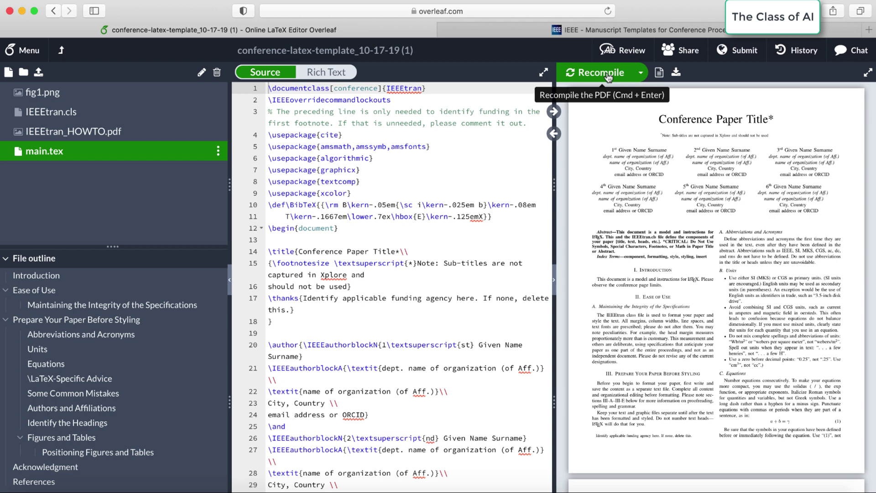
- Replace the paper title in main.tex with "Assignment 1: XYZ" and recompile the document
click(463, 135)
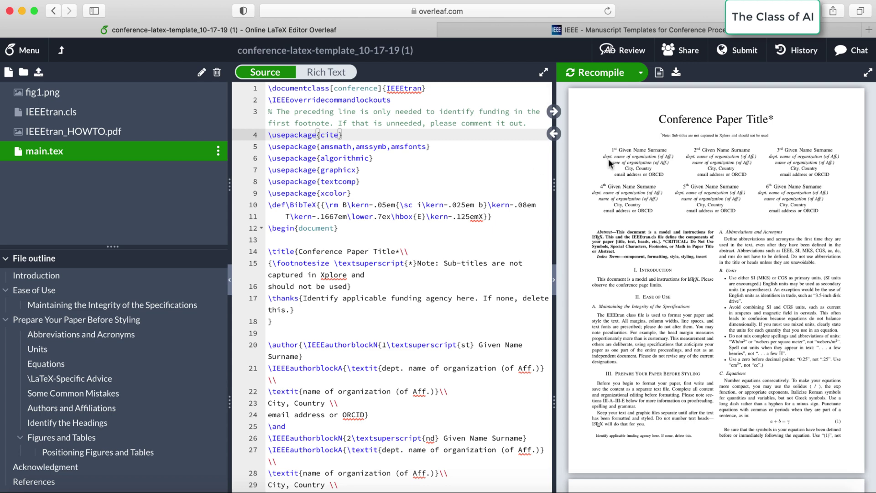
drag(298, 251, 400, 253)
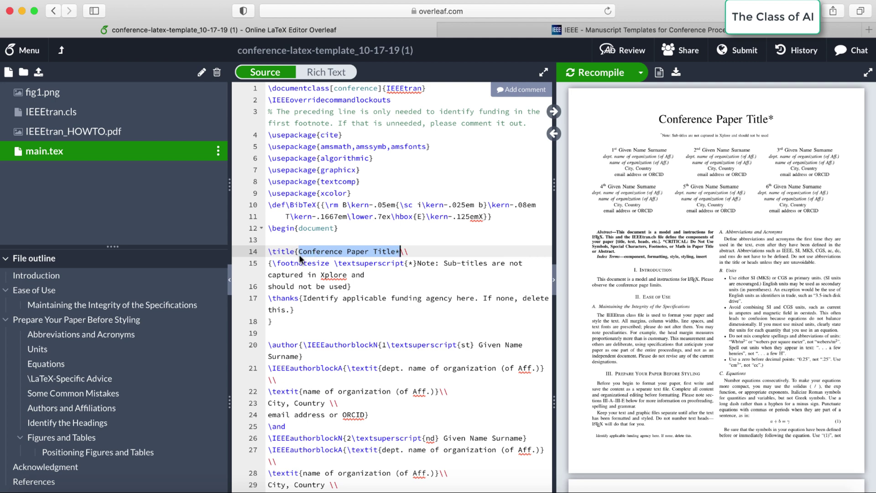
text(Pro)
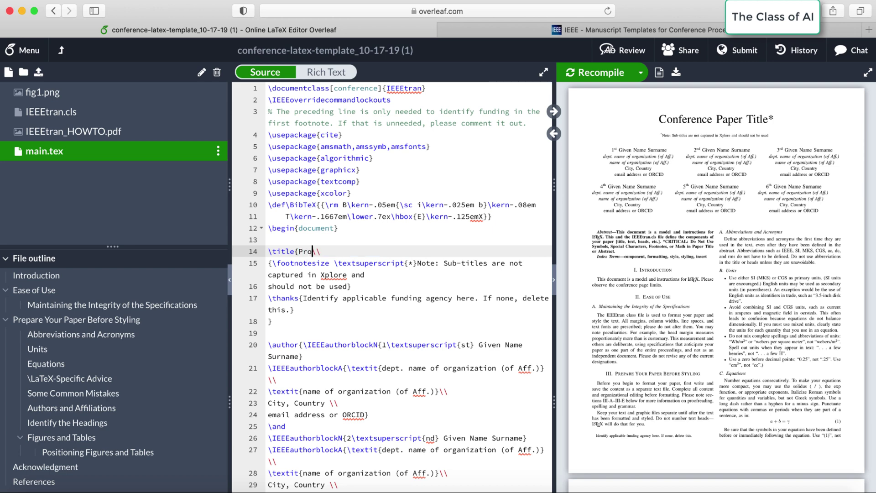
key(BackSpace)
key(BackSpace)
key(BackSpace)
text(Assignment 1: XYZ)
key(super+s)
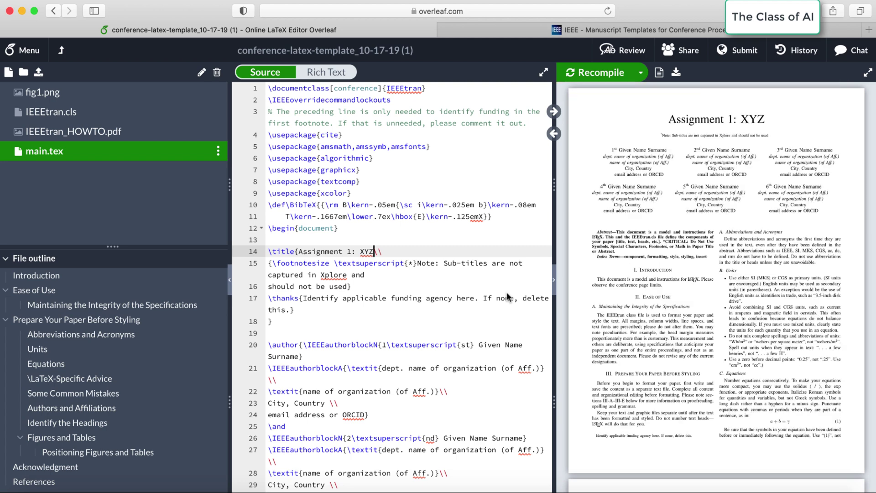
- Examine the title and the six author blocks in main.tex from \author down to \maketitle
scroll(378, 316, down, 5)
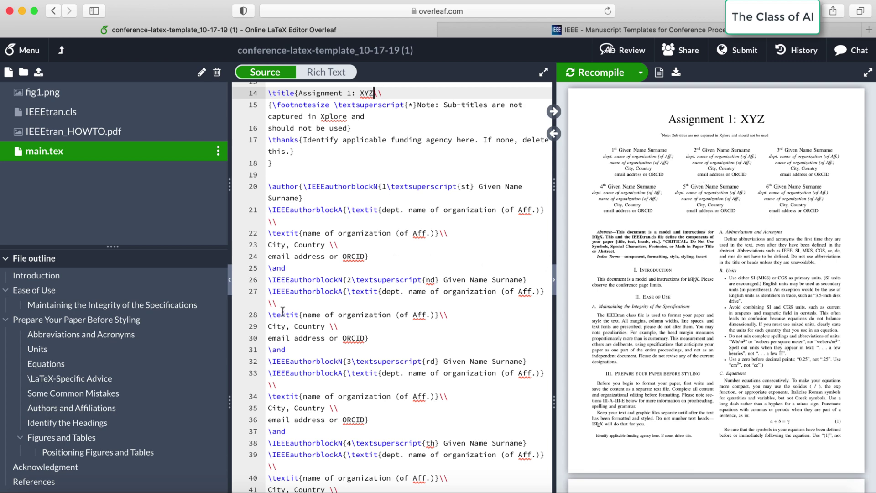
scroll(283, 311, down, 2)
scroll(283, 312, down, 3)
scroll(283, 312, up, 4)
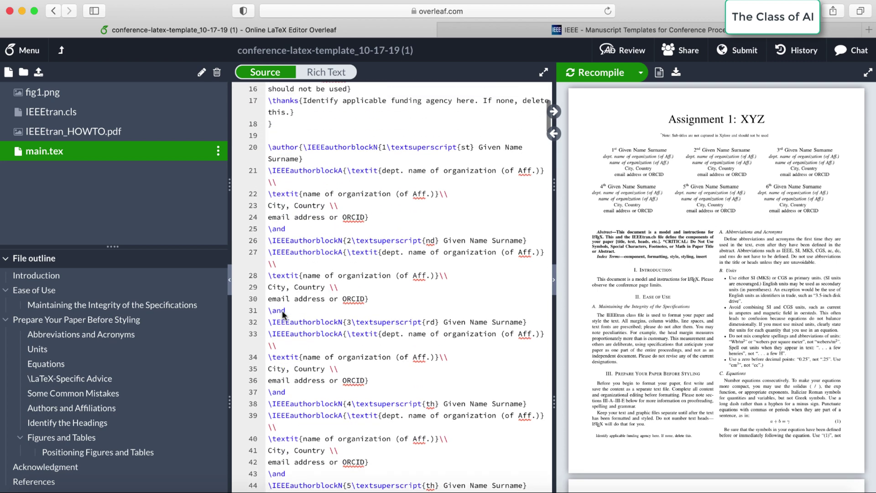
scroll(283, 315, down, 2)
scroll(283, 315, up, 3)
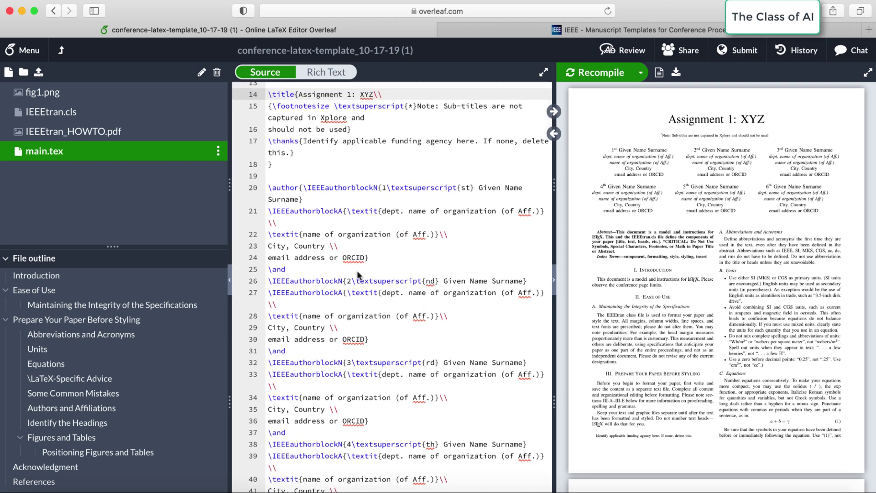
scroll(343, 307, down, 5)
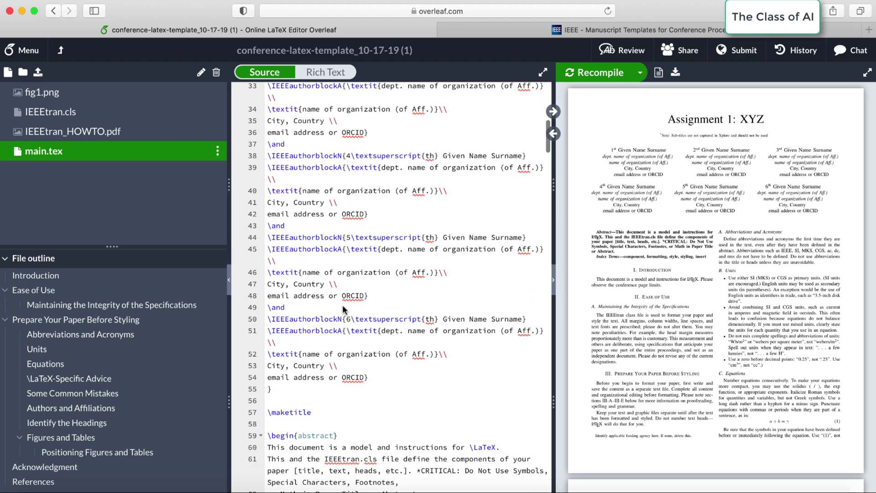
scroll(342, 304, up, 5)
scroll(342, 305, down, 1)
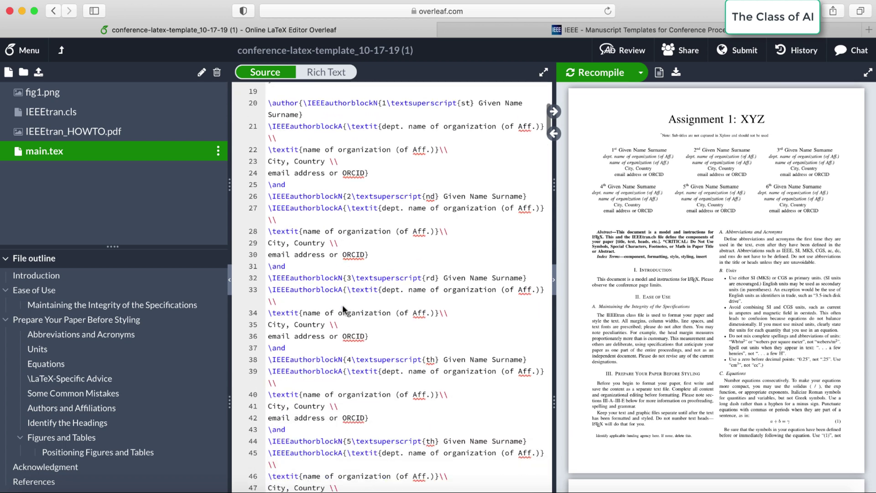
scroll(342, 304, down, 3)
scroll(382, 437, up, 3)
scroll(382, 440, up, 3)
- Comment out the second to sixth author blocks in main.tex and recompile the PDF
click(350, 269)
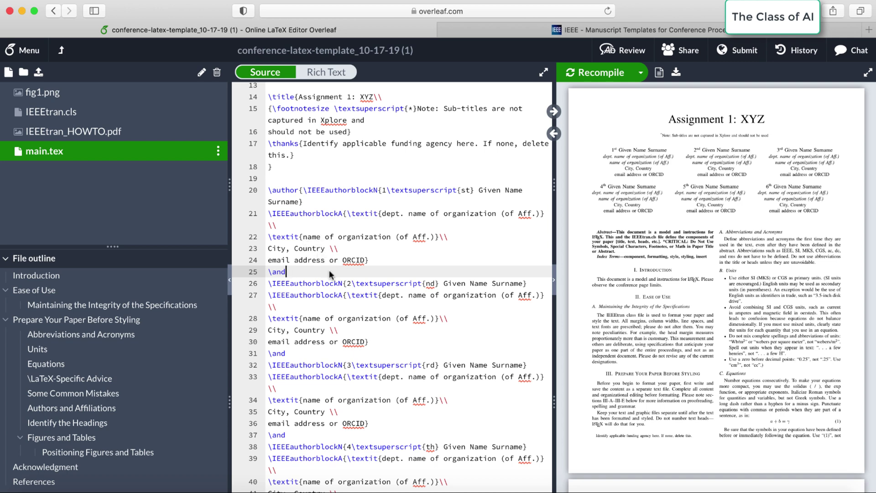
click(268, 270)
drag(267, 270, 354, 401)
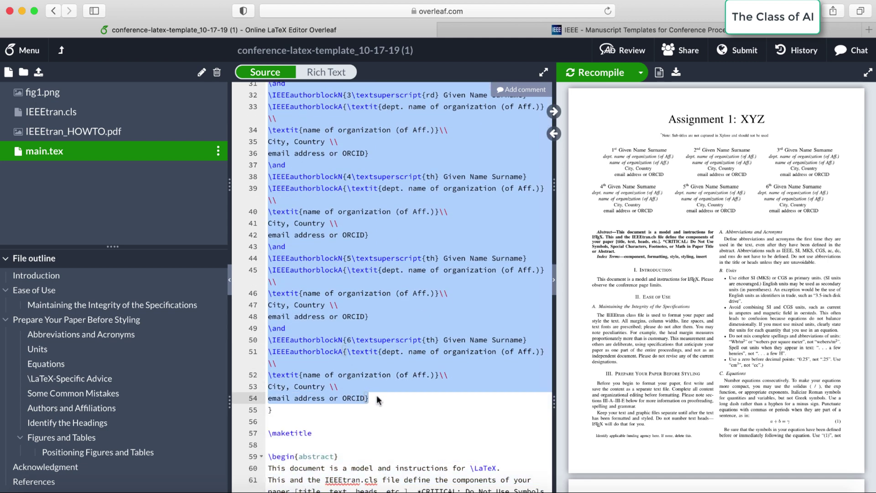
key(super+slash)
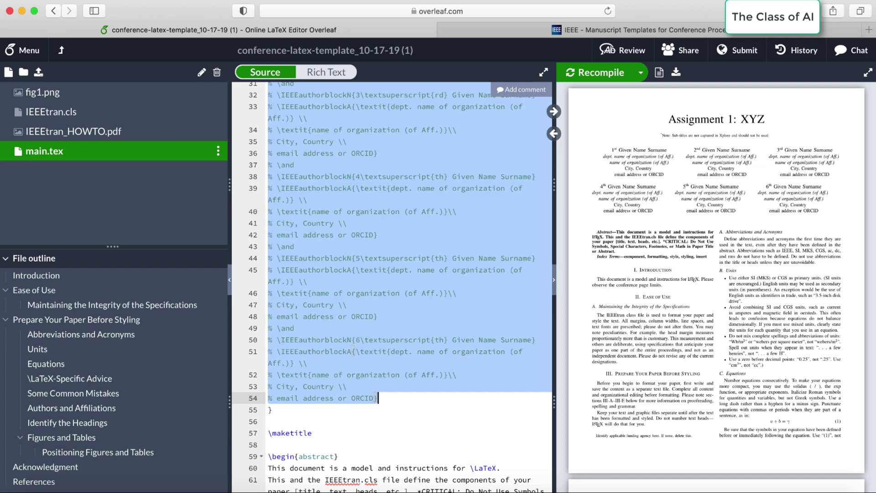
click(393, 378)
scroll(393, 379, up, 8)
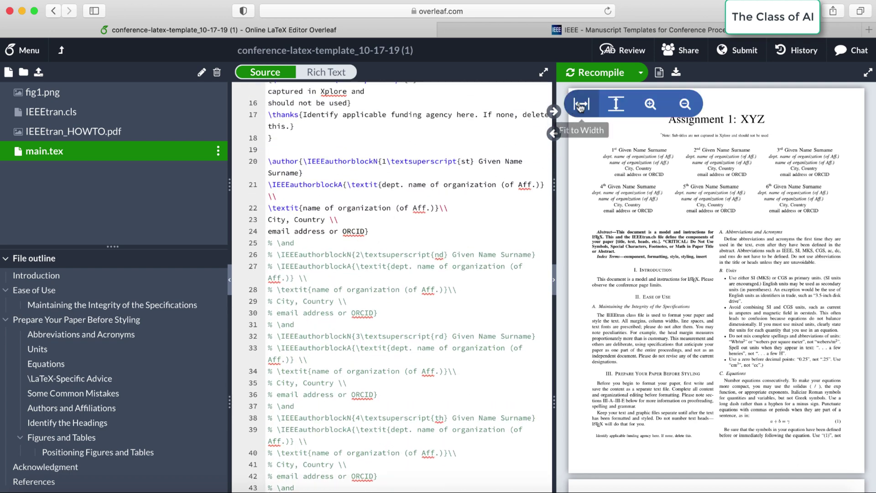
click(595, 73)
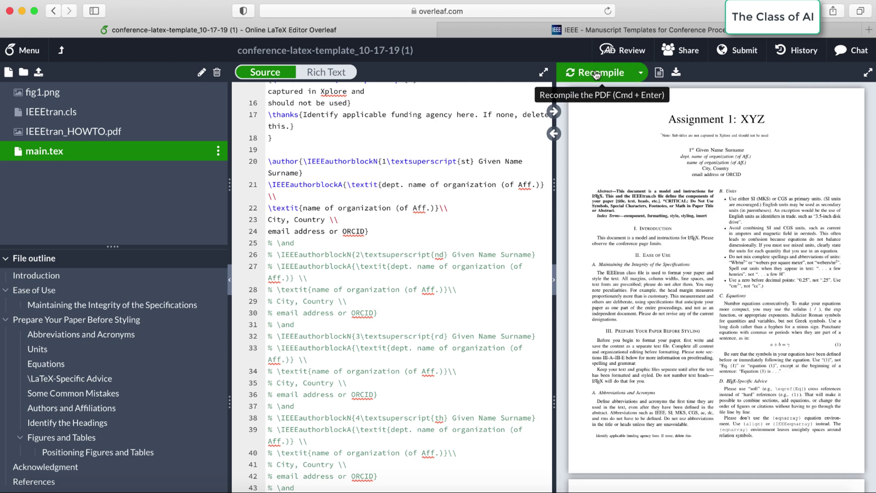
- Replace the first author's "Given Name Surname" placeholder with the author's full name and recompile the document
click(412, 207)
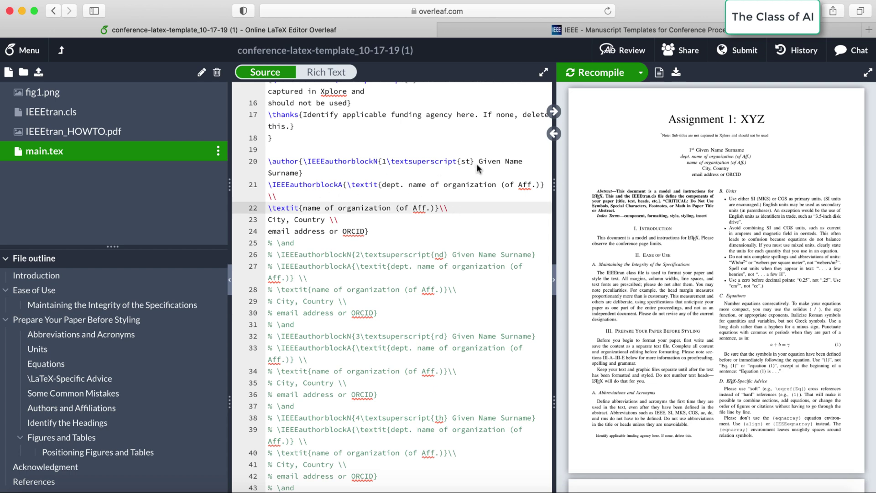
drag(478, 161, 522, 165)
text(Haider)
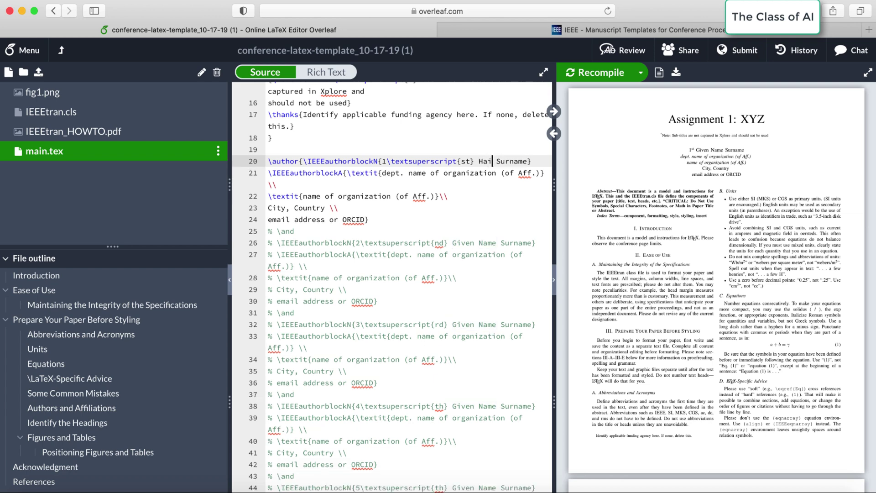
double_click(531, 162)
text(Raza)
key(super+s)
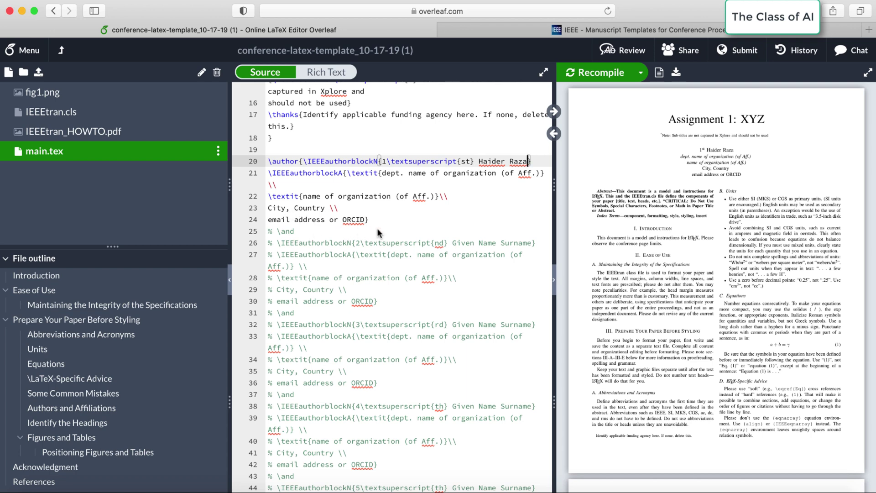
- Place the cursor at the end of the abstract text and open google.com in a new browser tab
scroll(377, 228, down, 10)
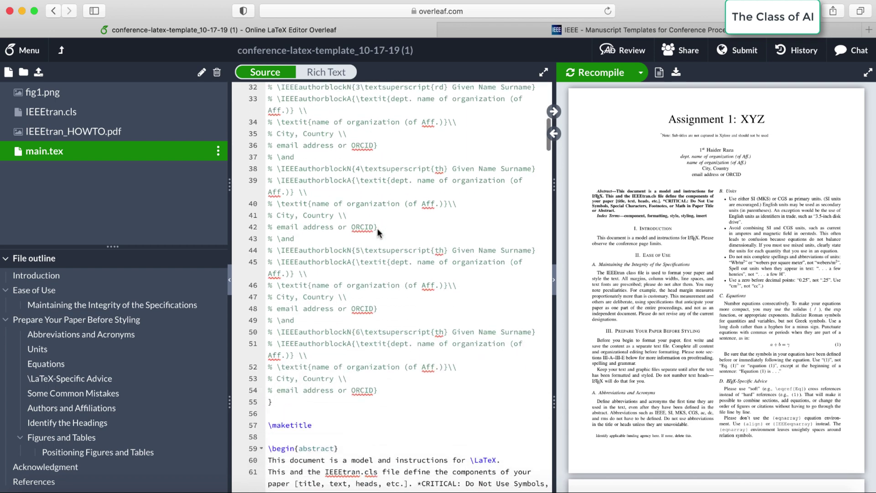
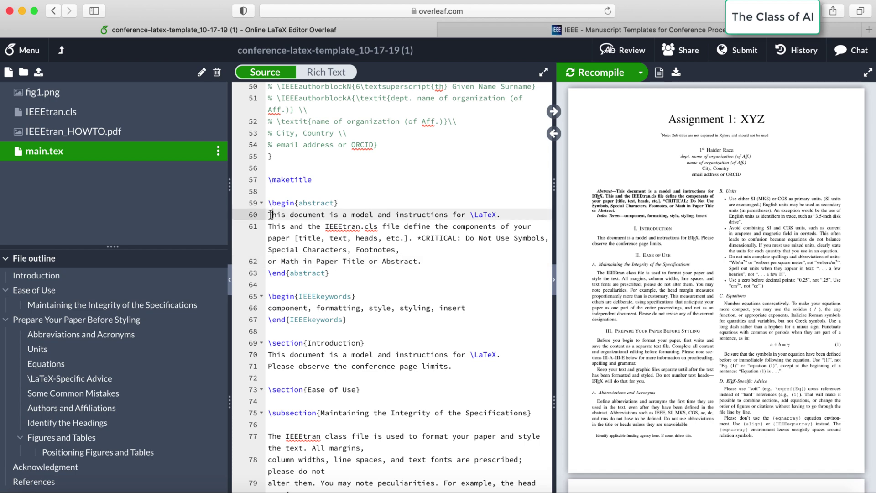
click(423, 262)
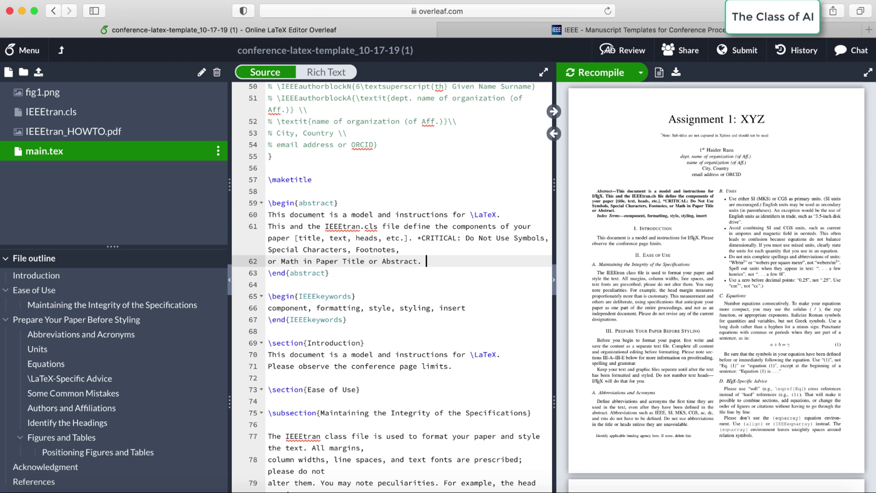
key(super+t)
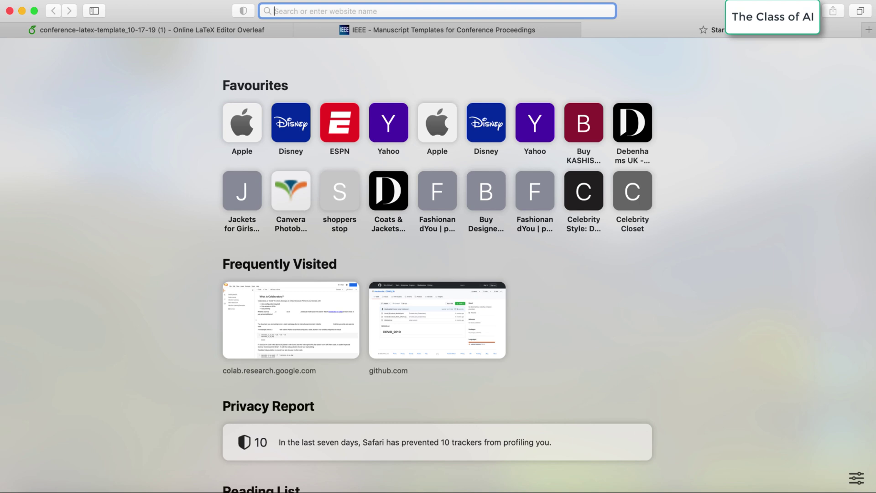
text(google.com)
key(Return)
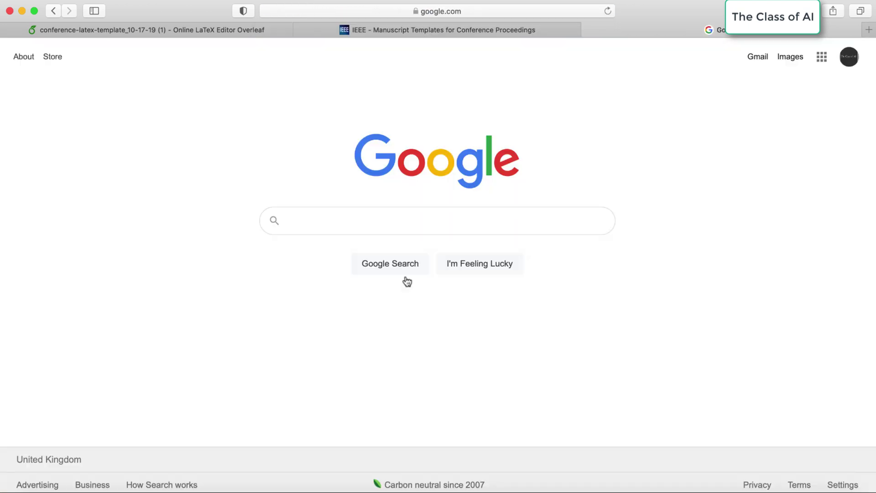
- Search Google for "latex mathematical symbols"
text(late)
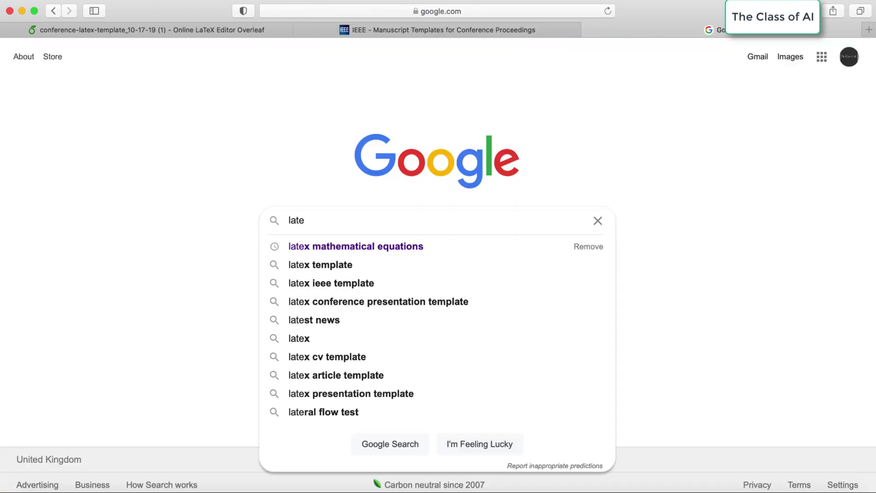
key(Down)
key(Down)
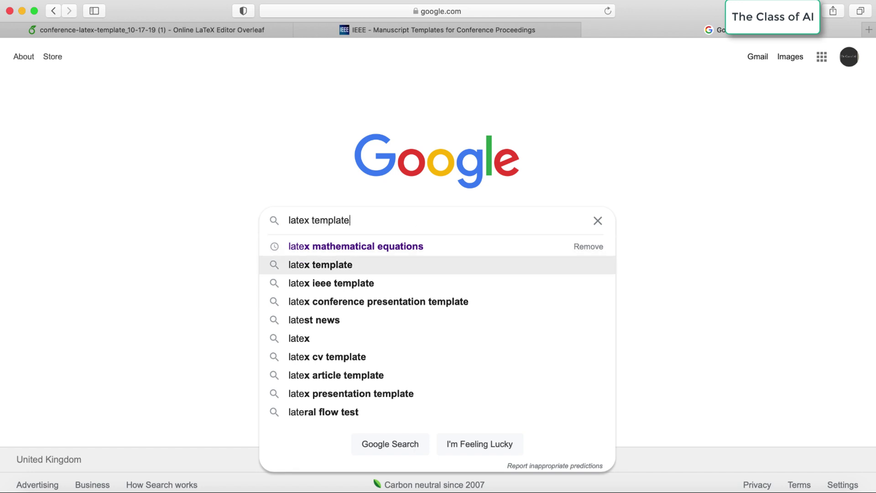
key(Up)
key(BackSpace)
key(BackSpace)
key(BackSpace)
key(BackSpace)
key(BackSpace)
key(BackSpace)
key(BackSpace)
key(BackSpace)
key(BackSpace)
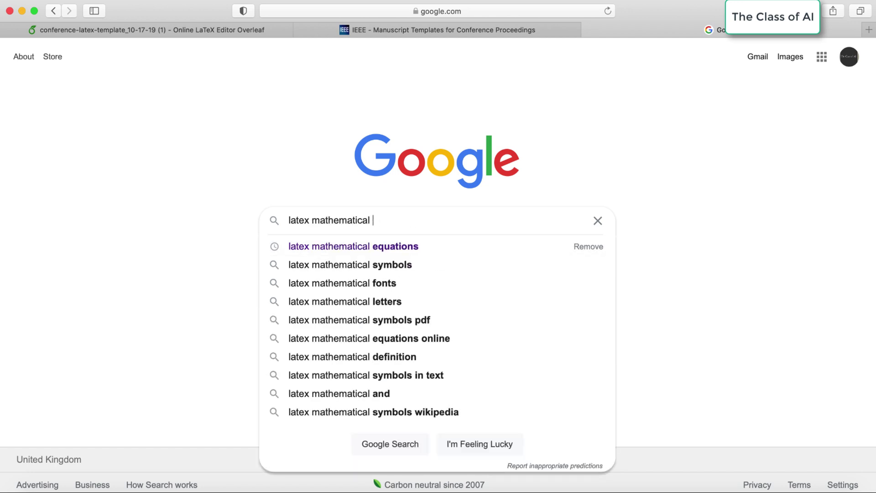
text(sy)
key(Down)
key(Return)
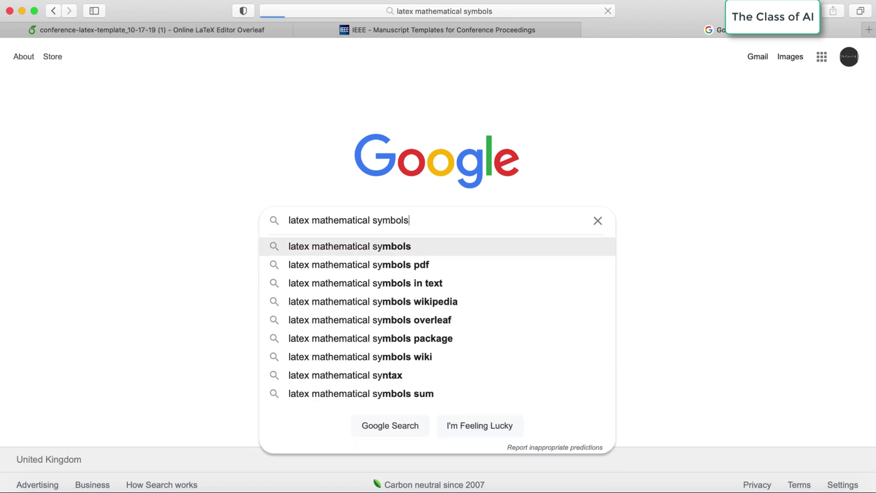
- Open the OEIS list of LaTeX mathematical symbols and select the \alpha command in the Greek letters table
click(268, 179)
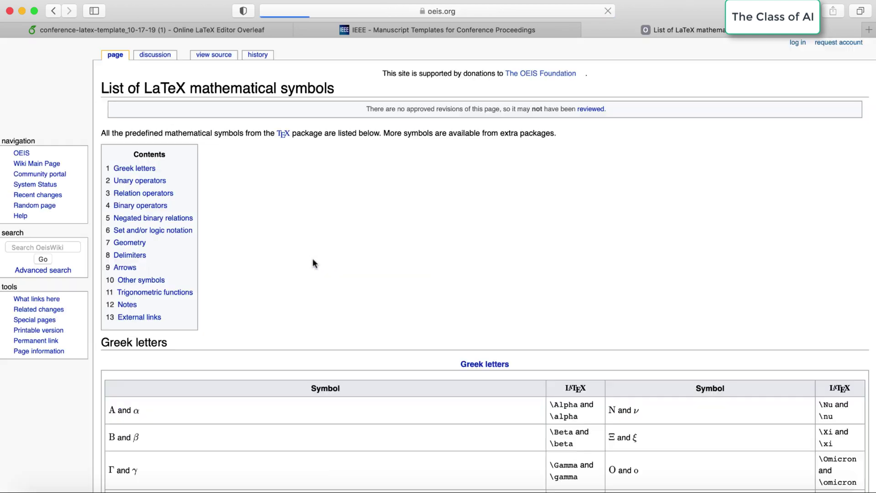
scroll(313, 263, down, 5)
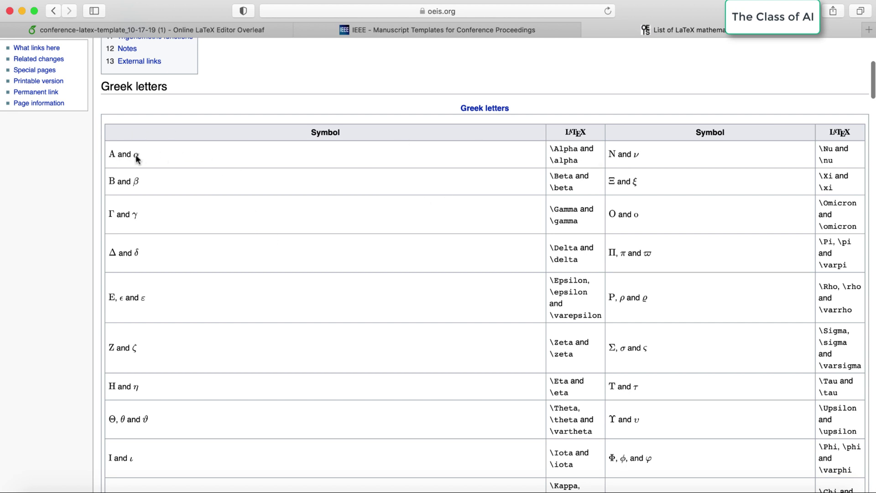
drag(578, 164, 549, 163)
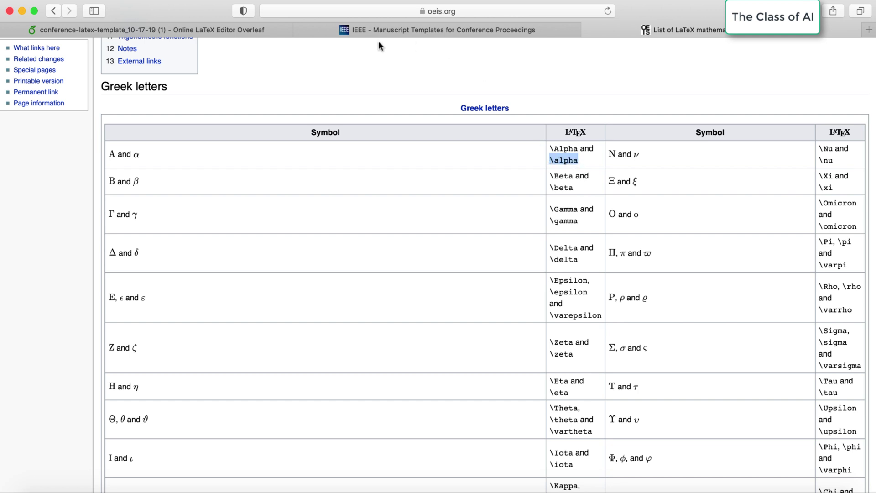
- Return to the Overleaf project and replace the abstract's placeholder text in main.tex with "Hello $\alpha$"
click(238, 33)
drag(425, 263, 95, 223)
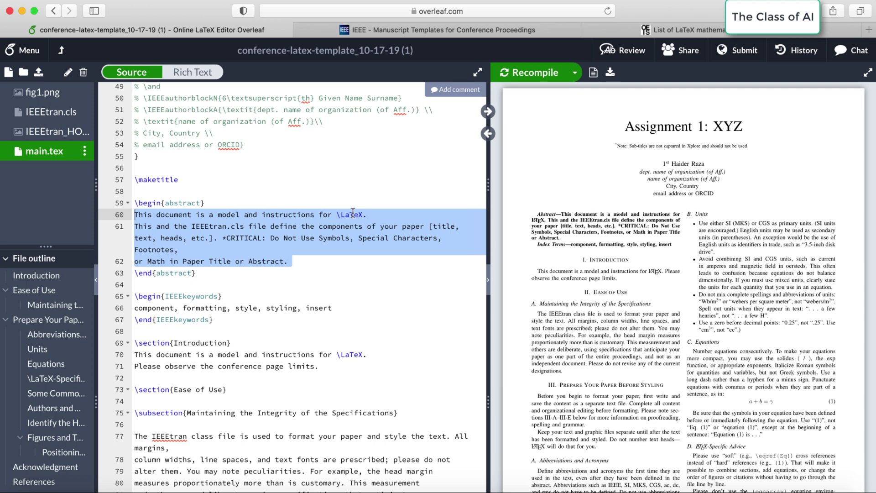
drag(315, 266, 133, 213)
text(Hello)
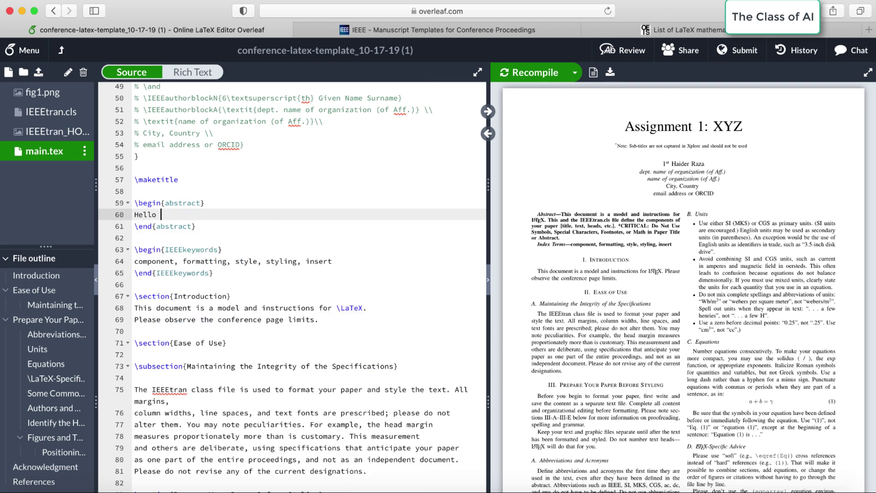
text( \alpha)
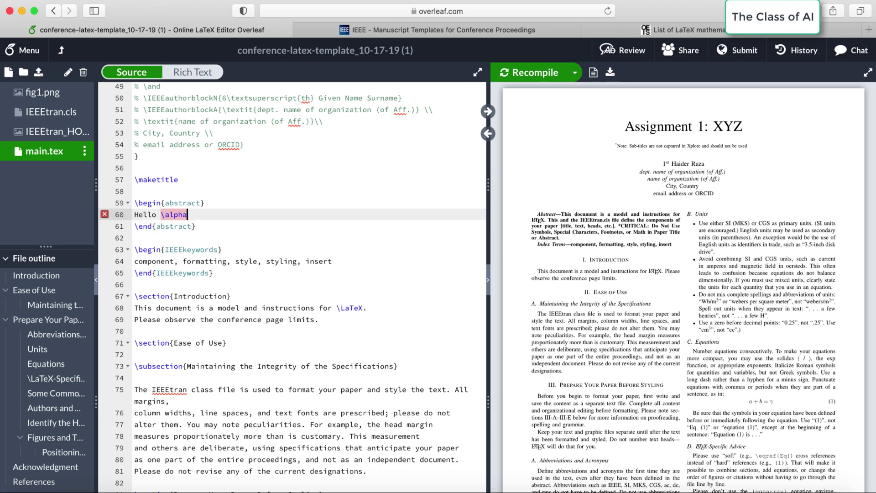
text($)
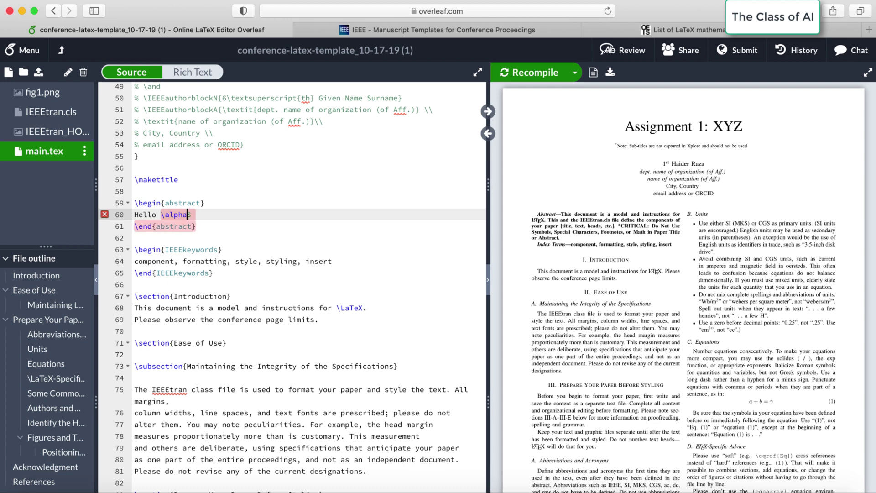
click(157, 214)
text($$)
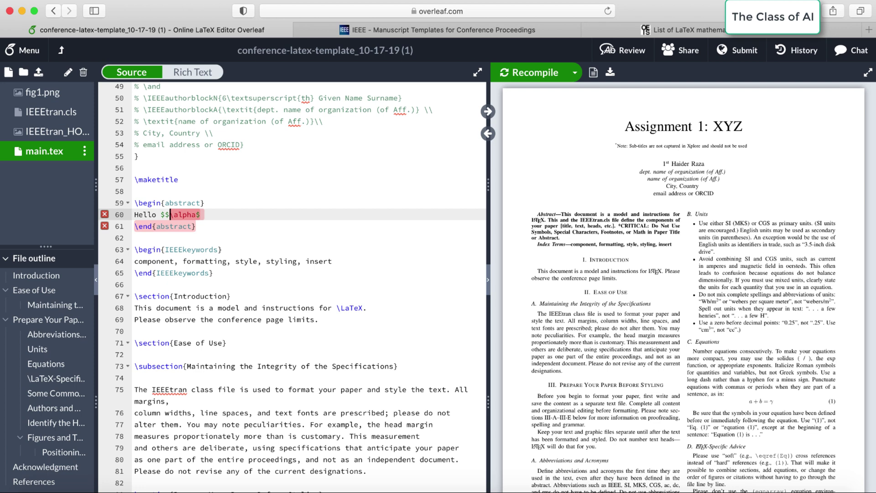
key(BackSpace)
- Recompile the document and zoom in on the PDF preview to check the abstract
click(334, 240)
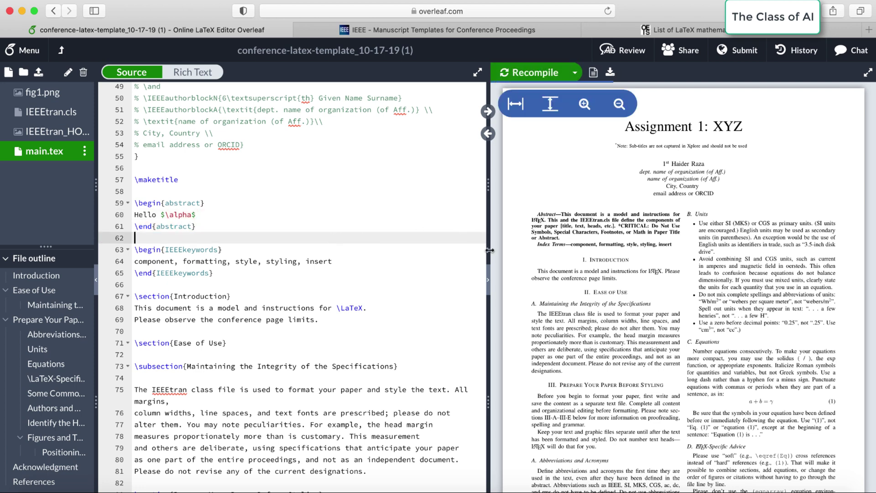
click(590, 110)
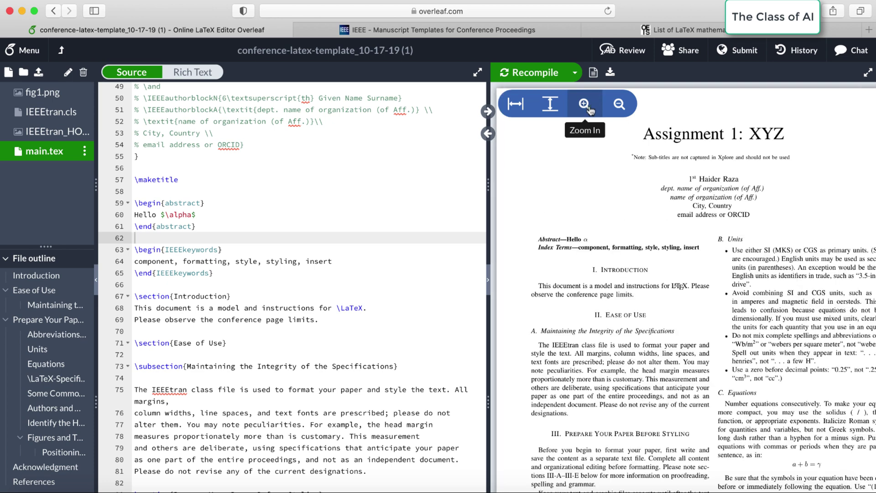
click(590, 109)
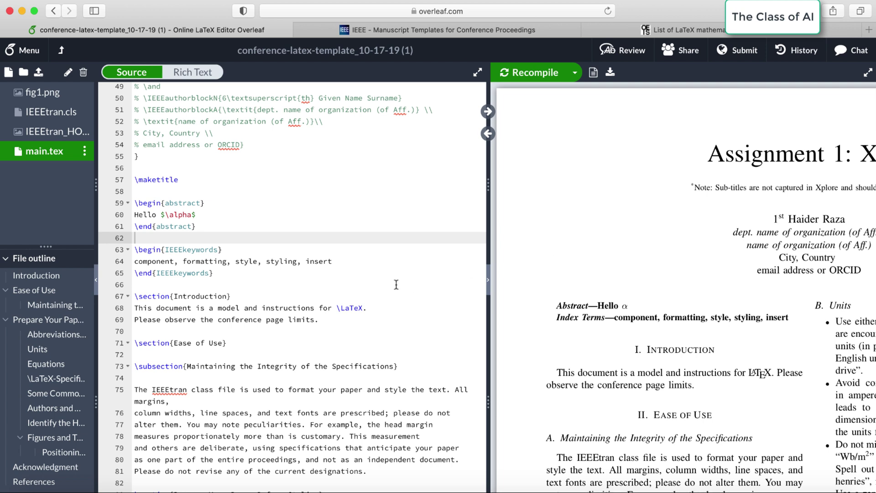
- Compare the Introduction and Ease of Use section commands in main.tex with their headings in the PDF preview
scroll(395, 285, down, 1)
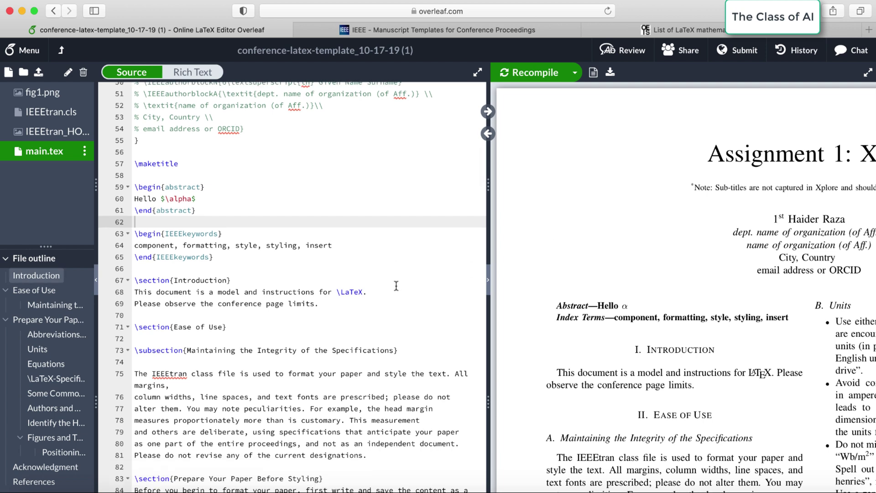
drag(354, 306, 124, 292)
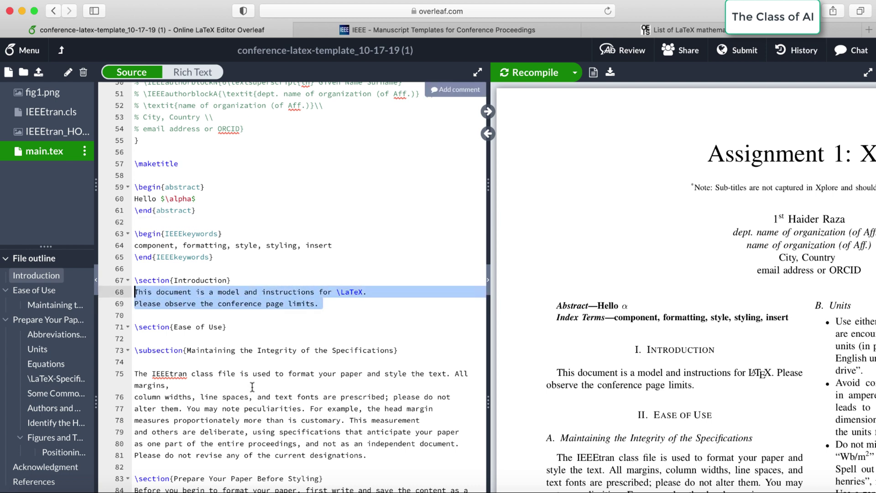
click(219, 327)
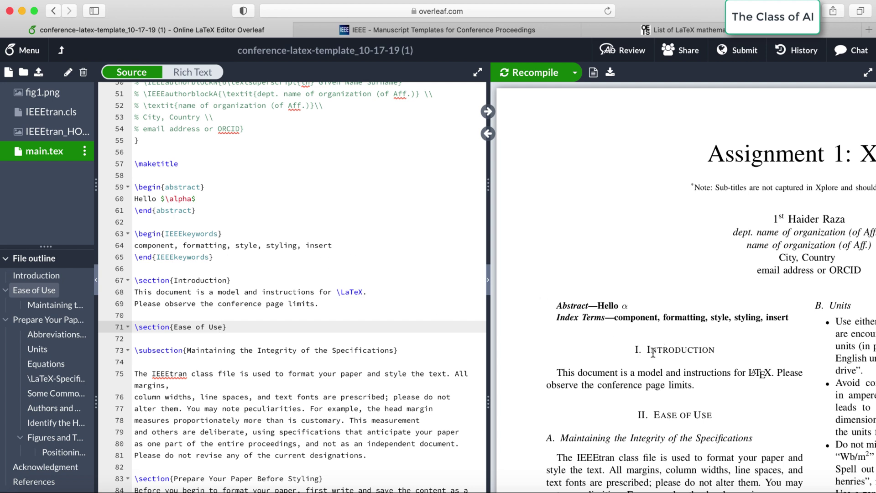
drag(646, 351, 711, 350)
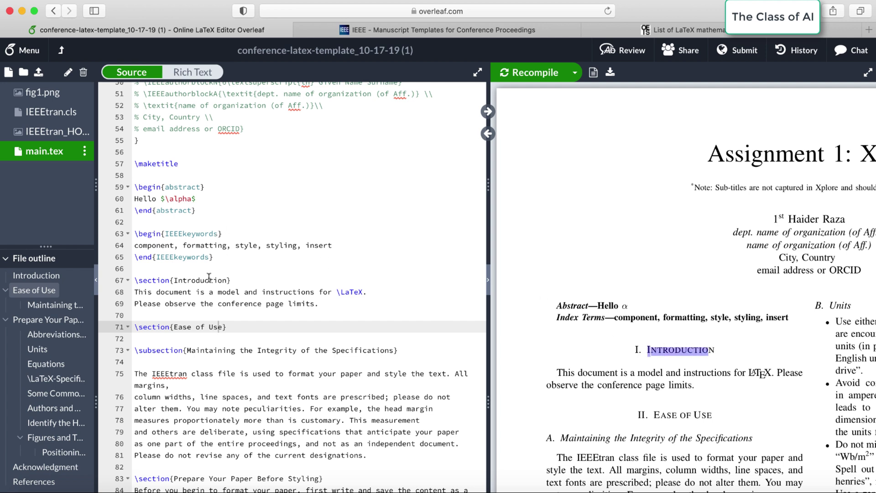
drag(246, 279, 134, 280)
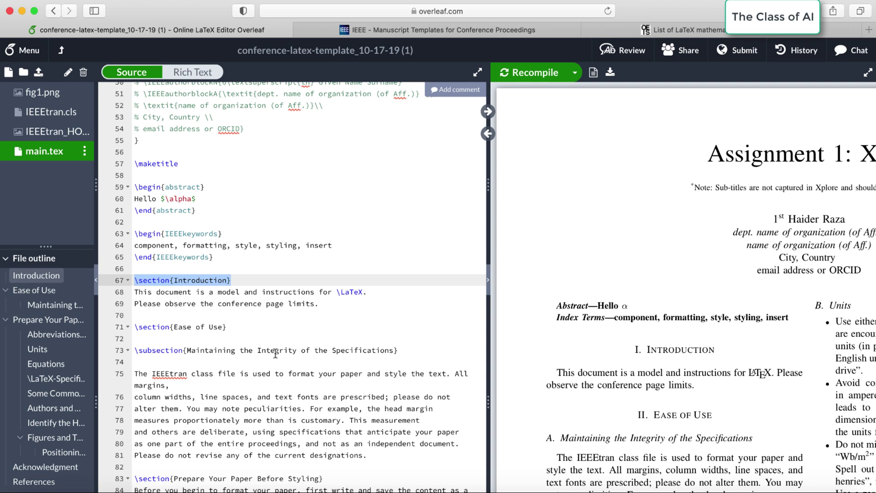
drag(228, 327, 135, 327)
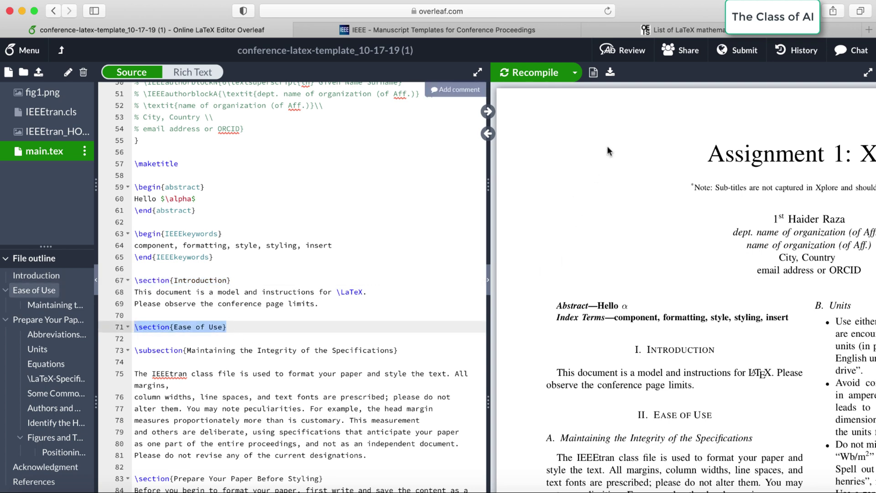
- Zoom out the PDF preview and compare the \section and \subsection commands with the lettered subheadings it shows
click(619, 104)
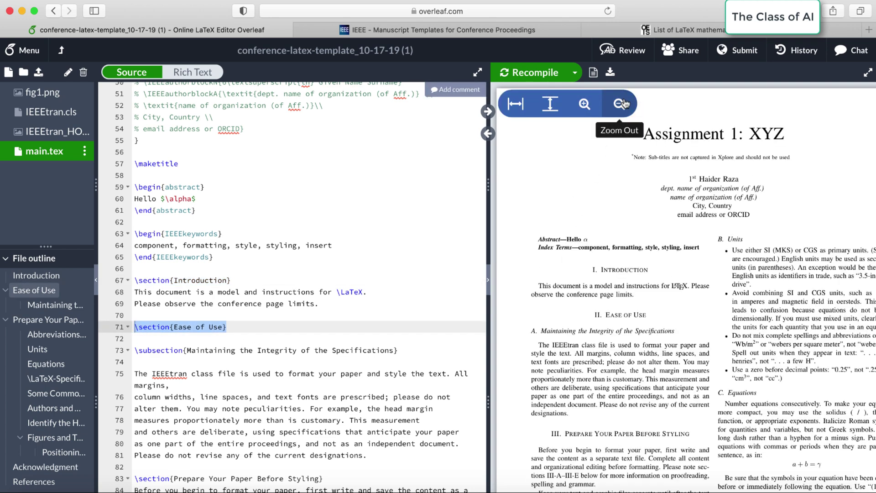
scroll(662, 312, down, 2)
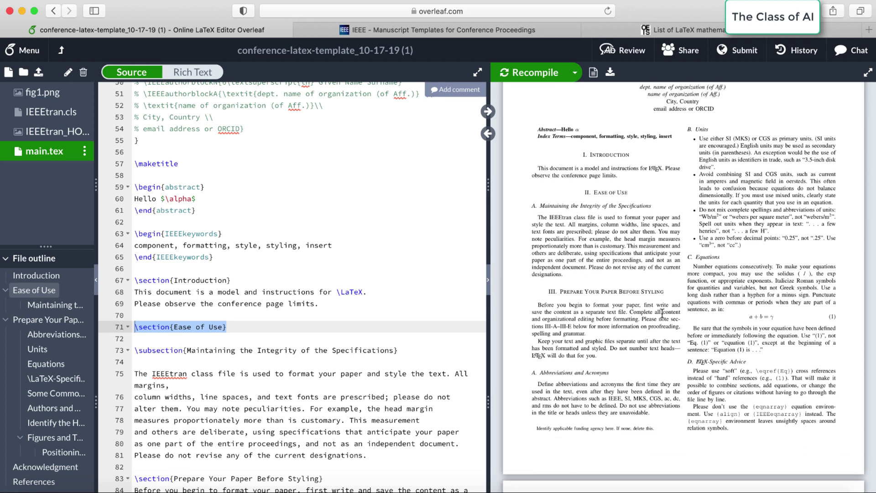
click(208, 350)
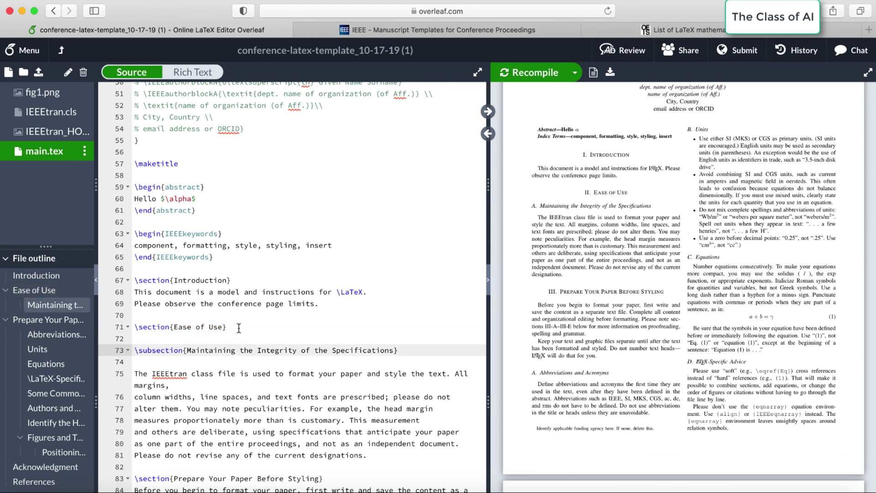
drag(237, 327, 115, 325)
drag(187, 350, 130, 353)
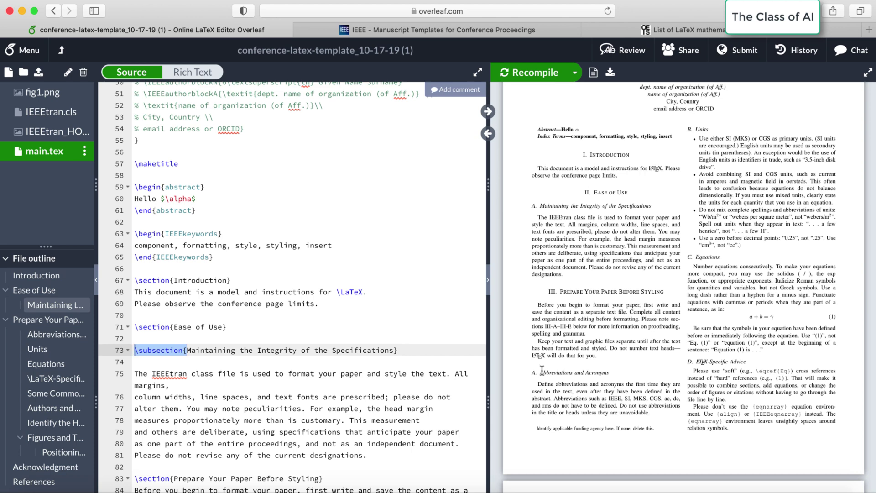
drag(541, 370, 612, 373)
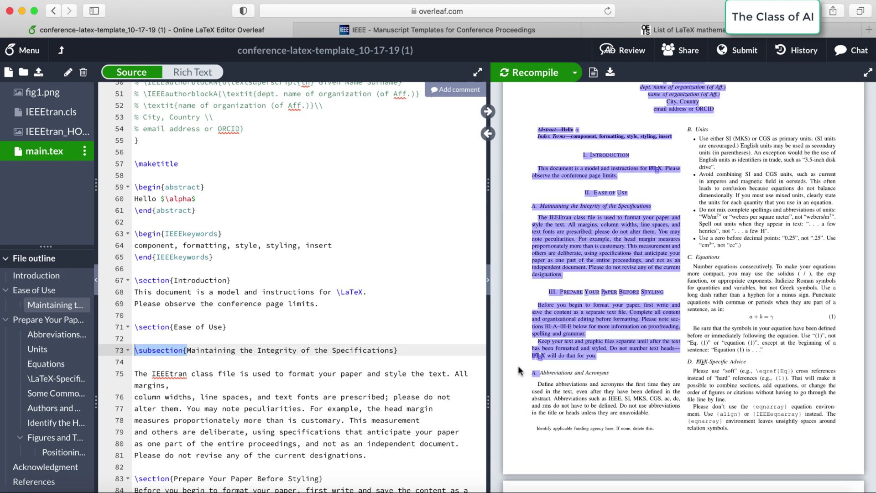
- Look through the remaining subsections, lists and equation in main.tex and the table and figure on the later PDF pages
click(398, 387)
scroll(398, 387, down, 5)
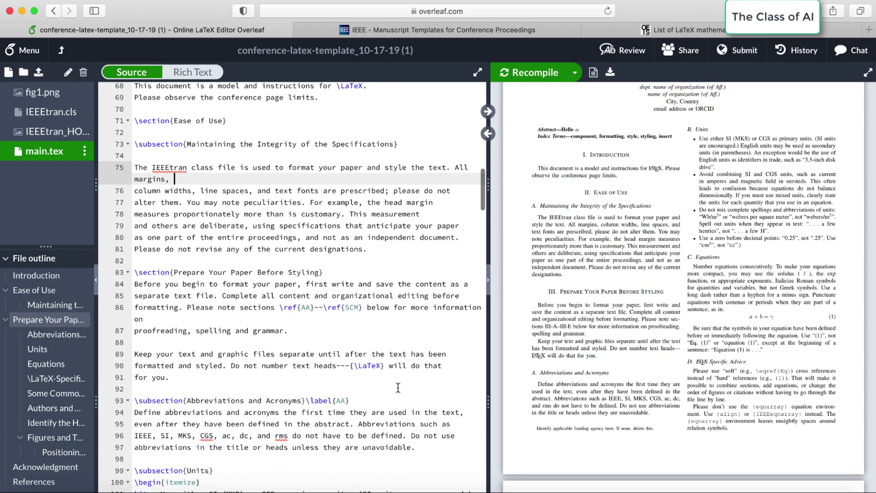
scroll(398, 387, down, 5)
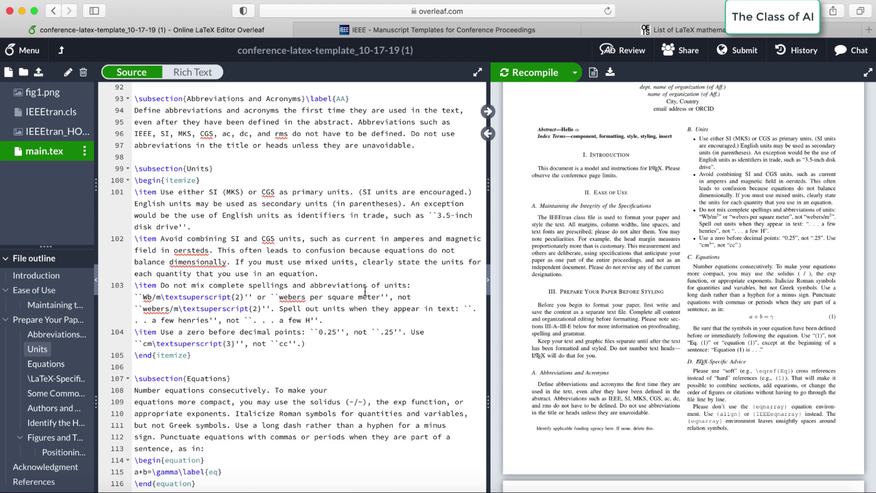
scroll(620, 347, down, 10)
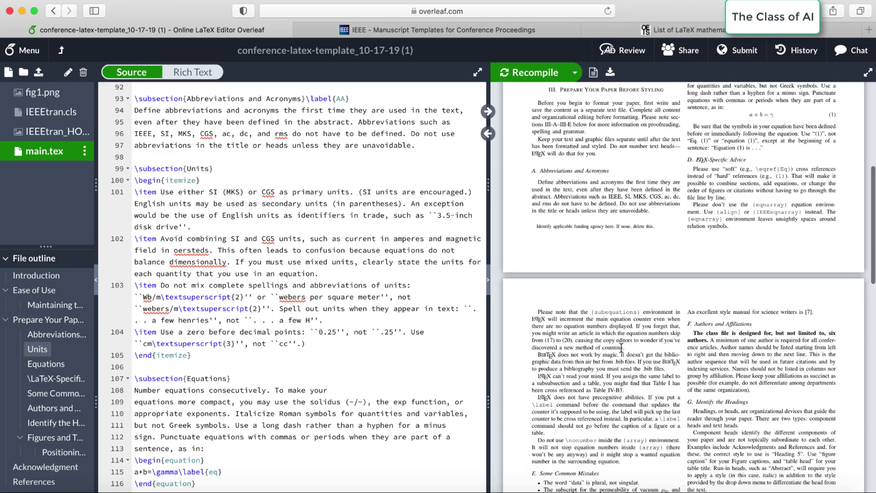
scroll(620, 348, down, 10)
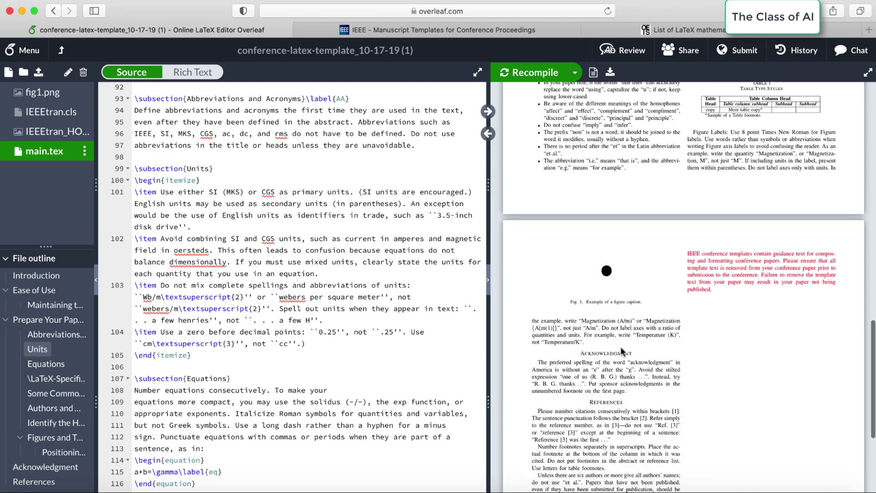
scroll(620, 346, up, 4)
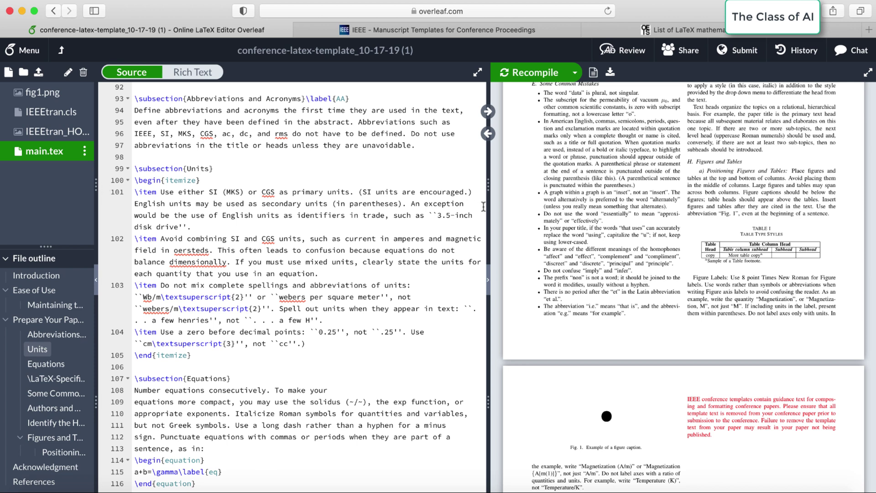
click(39, 73)
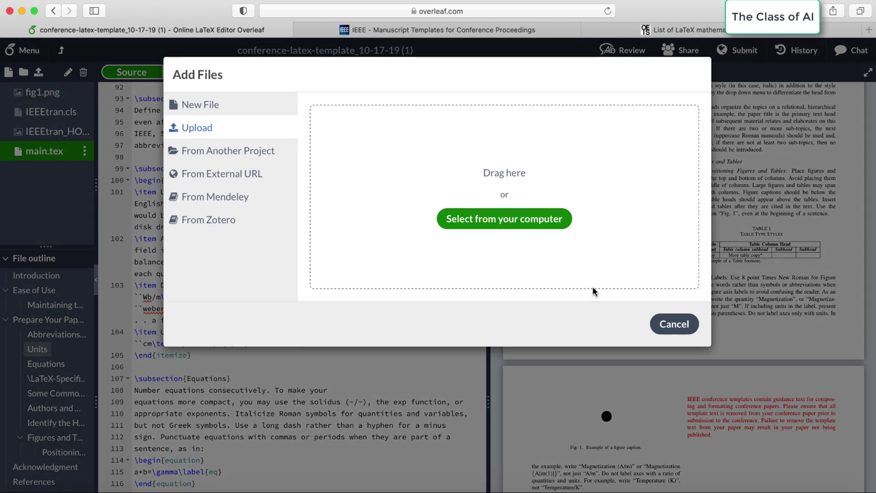
click(212, 105)
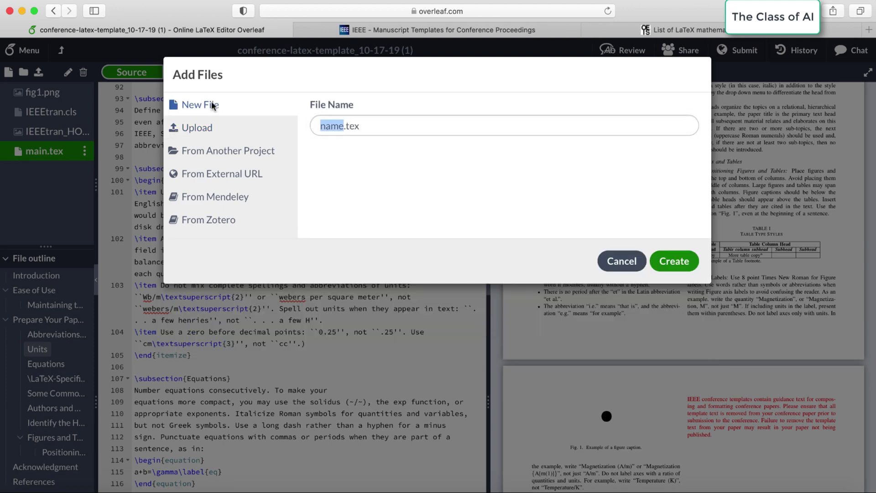
click(621, 261)
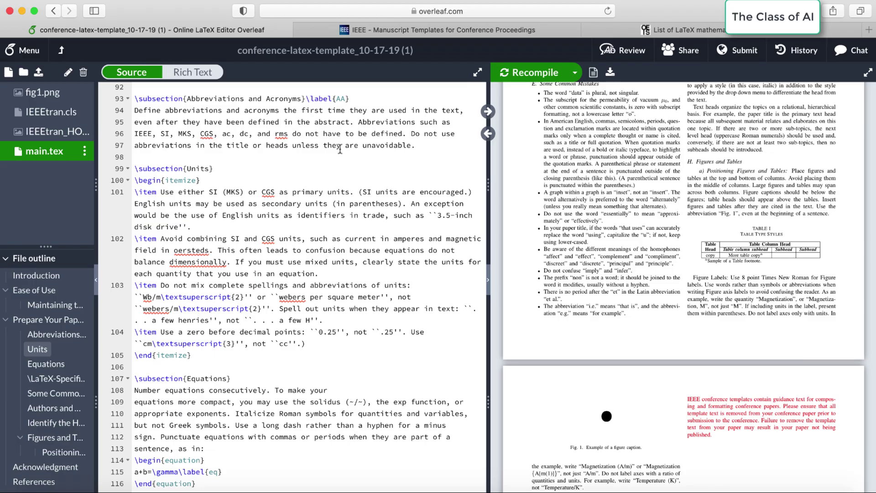
- Open the project's file upload dialog, dismiss Siri, and open the Downloads folder in Finder alongside the browser window
click(39, 73)
key(super+space)
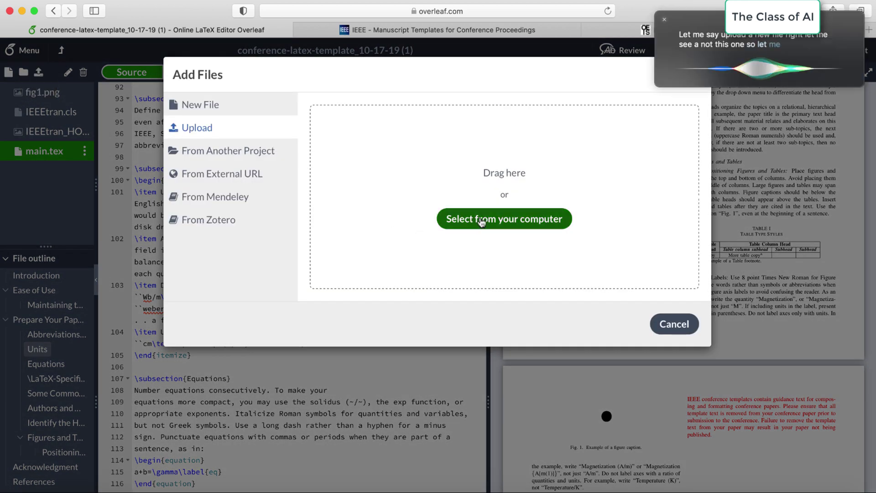
click(665, 20)
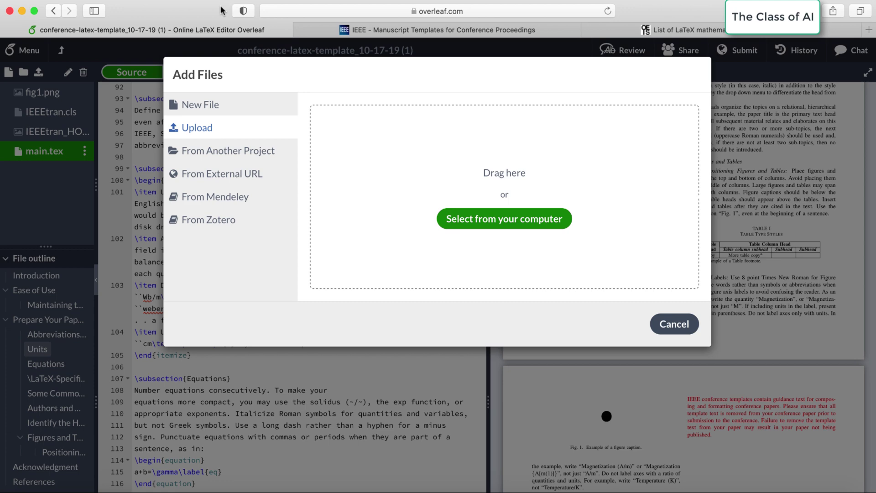
drag(220, 7, 471, 99)
click(170, 42)
click(159, 1)
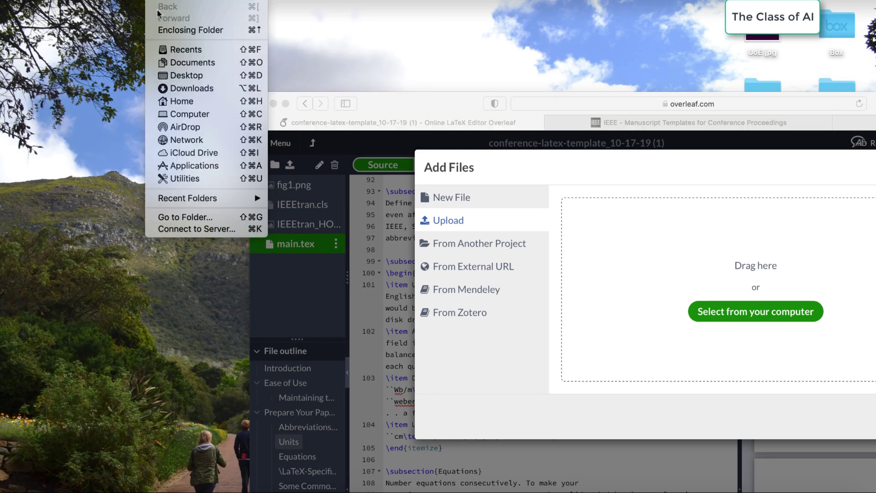
click(188, 103)
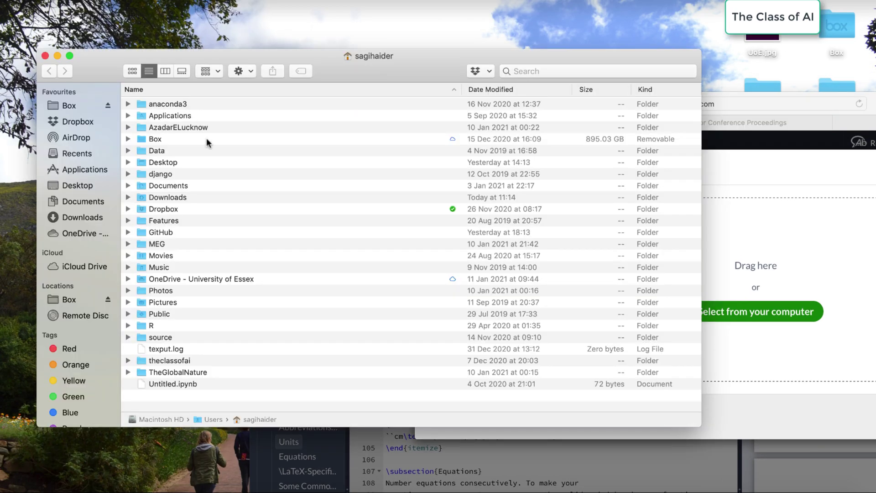
double_click(174, 199)
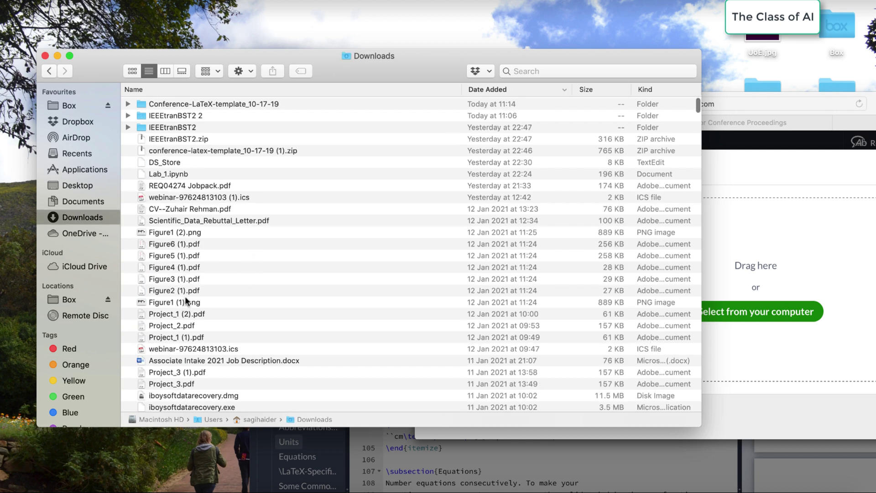
- Upload Figure2 (1).pdf from the Downloads folder to the Overleaf project, close Finder and move the browser window back
drag(184, 291, 815, 275)
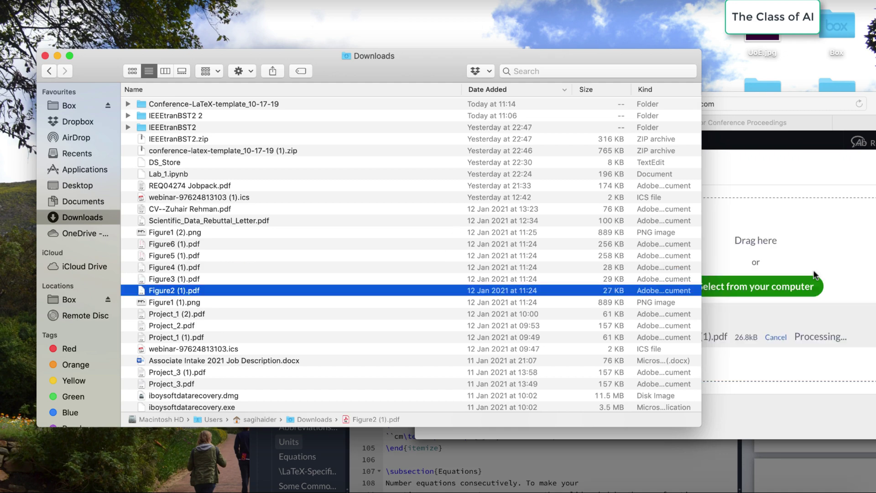
click(44, 55)
double_click(466, 95)
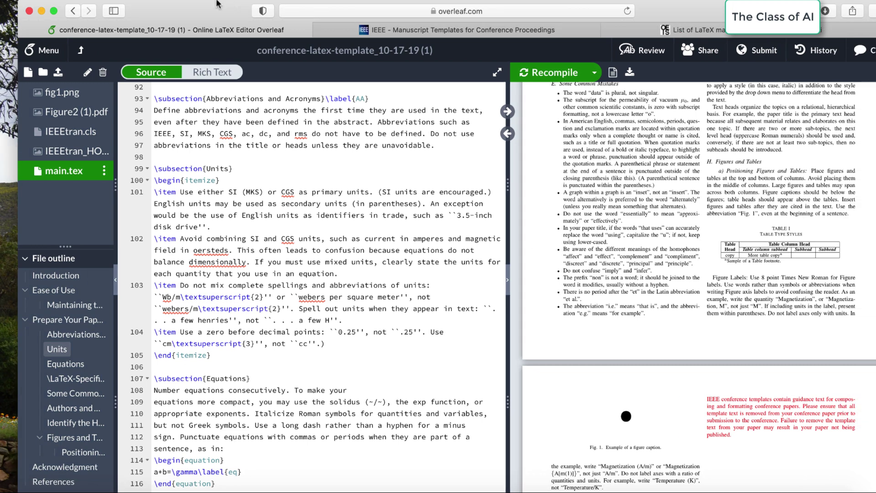
- Rename the uploaded Figure2 (1).pdf file in the project to Figure2.pdf
right_click(70, 113)
click(82, 122)
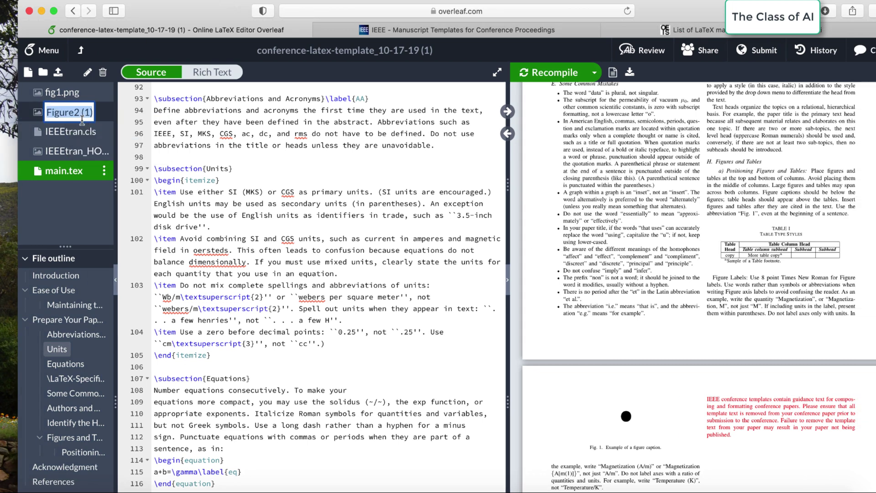
click(92, 111)
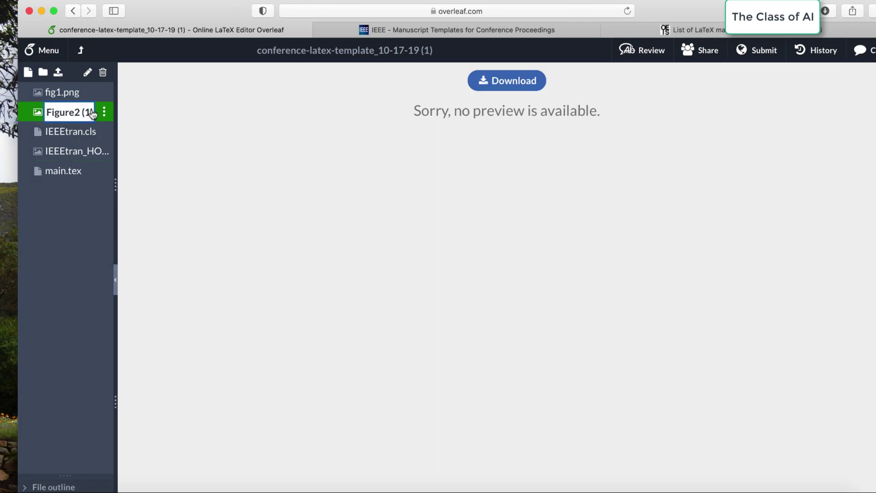
key(BackSpace)
key(BackSpace)
key(BackSpace)
key(BackSpace)
key(Return)
- Reopen main.tex and add two new lines after the Introduction sentence "Please observe the conference page limits."
click(90, 174)
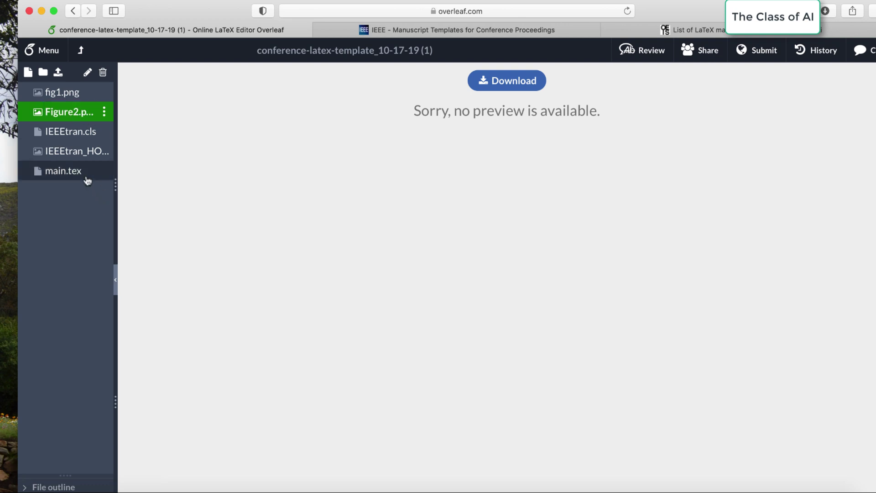
scroll(311, 323, down, 5)
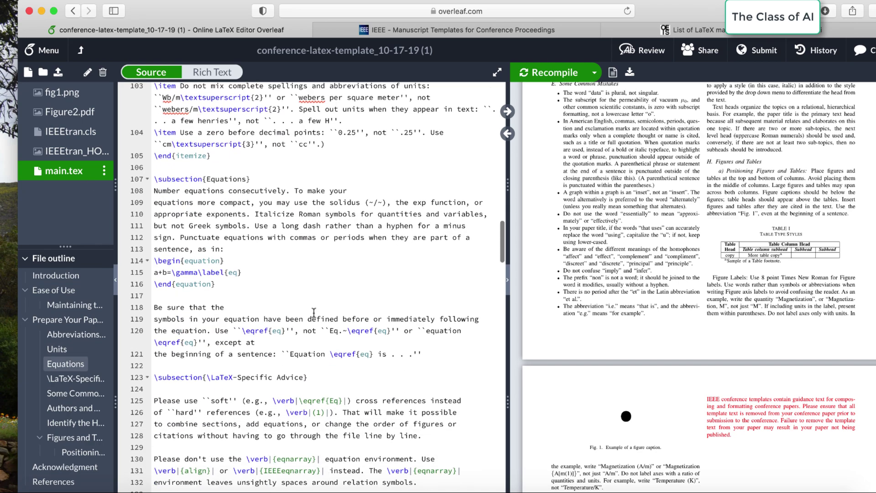
scroll(314, 312, up, 20)
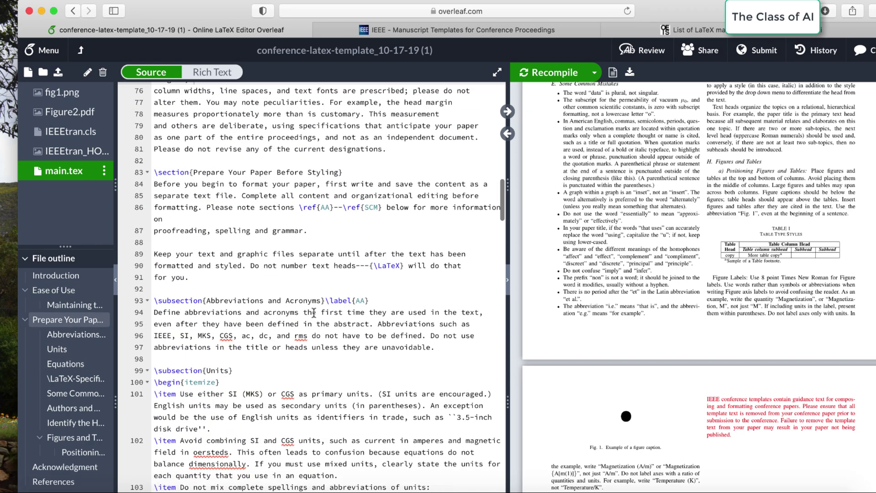
scroll(314, 313, down, 11)
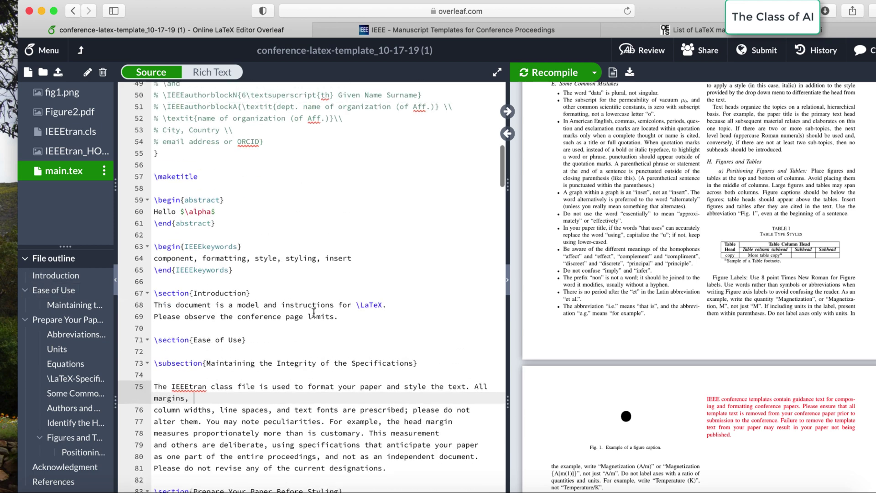
scroll(314, 313, down, 1)
click(346, 271)
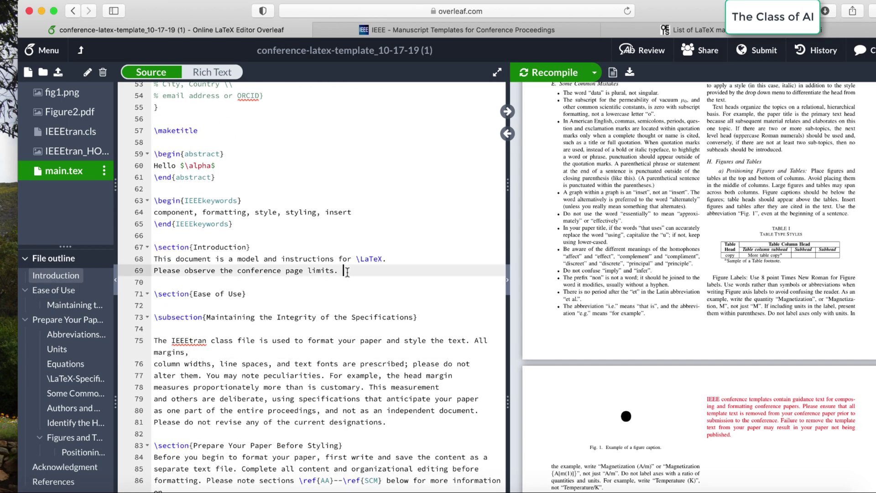
key(Return)
key(Return)
- Switch from the project to the LaTeX symbols page, return to its Google results, and search for "latex figure"
click(734, 35)
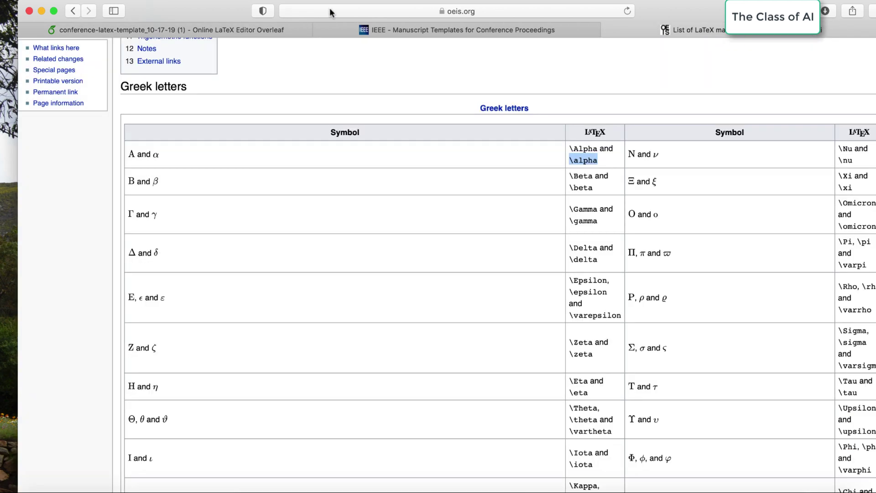
click(80, 11)
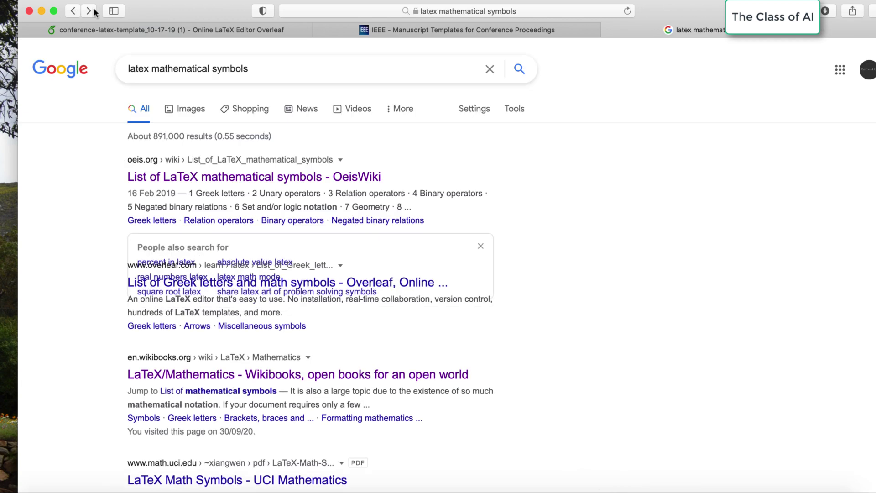
click(291, 78)
drag(275, 78, 157, 66)
text(figure)
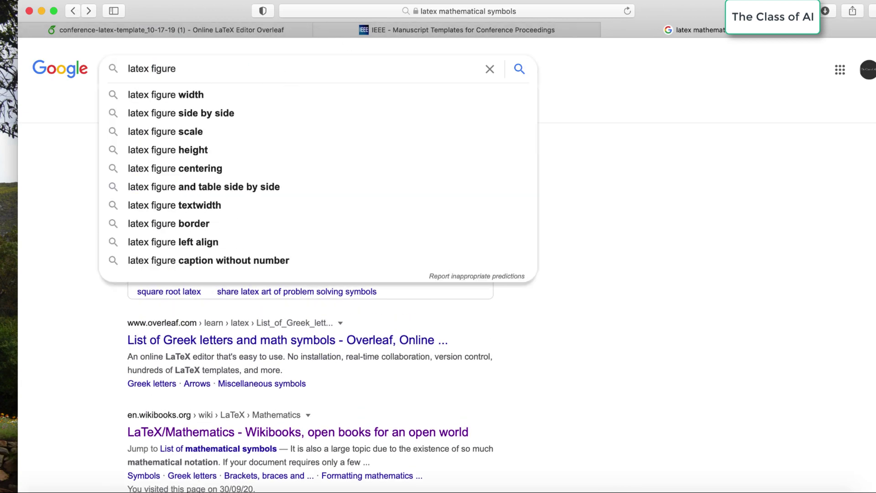
key(Return)
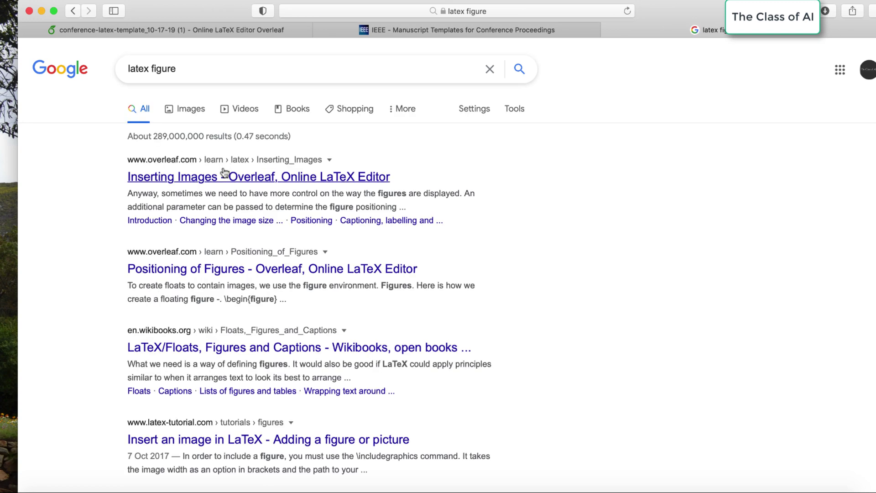
- Open Overleaf's Inserting Images article and examine its \includegraphics examples, image sizing options, and figure positioning parameters
click(224, 174)
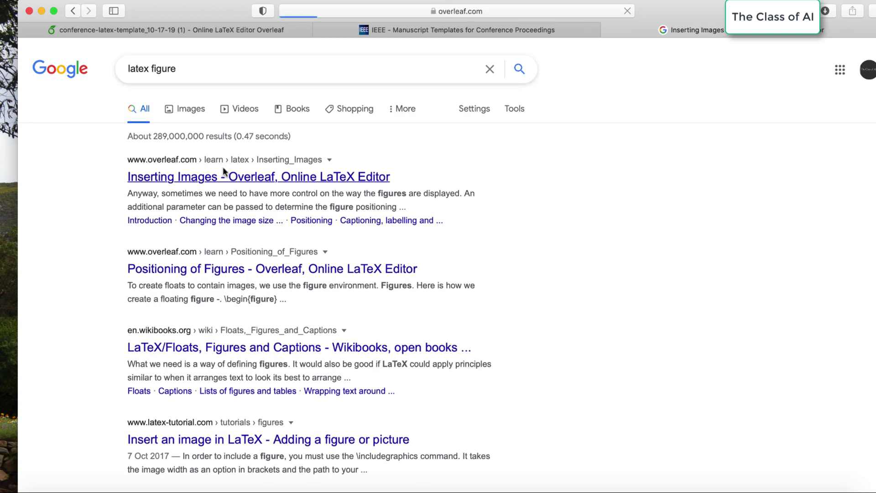
scroll(497, 385, down, 8)
scroll(497, 387, down, 10)
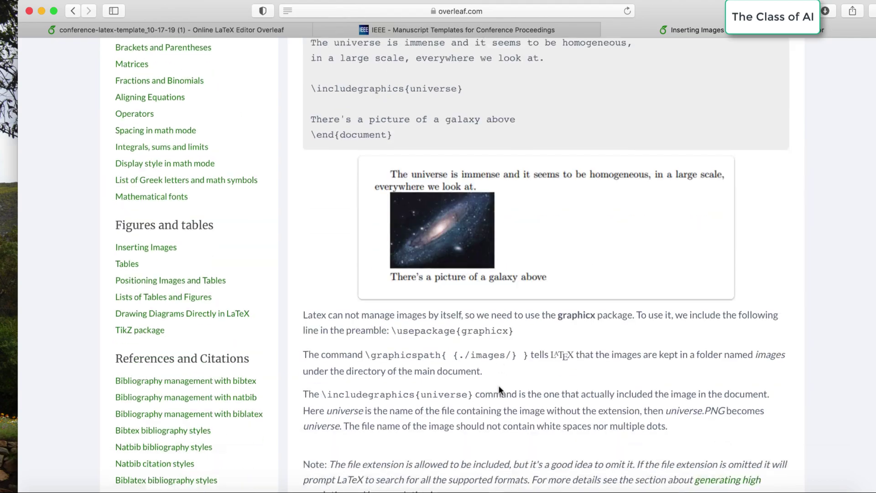
scroll(498, 385, up, 8)
scroll(498, 385, down, 12)
scroll(499, 387, down, 15)
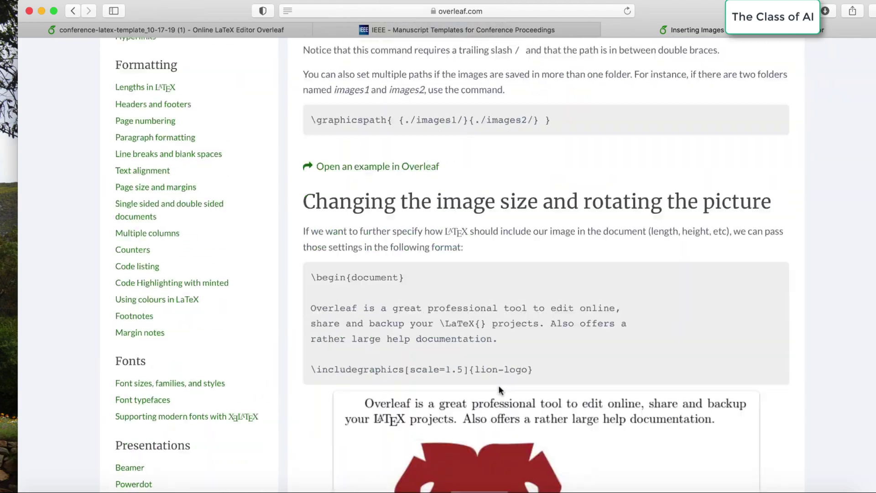
scroll(499, 387, down, 18)
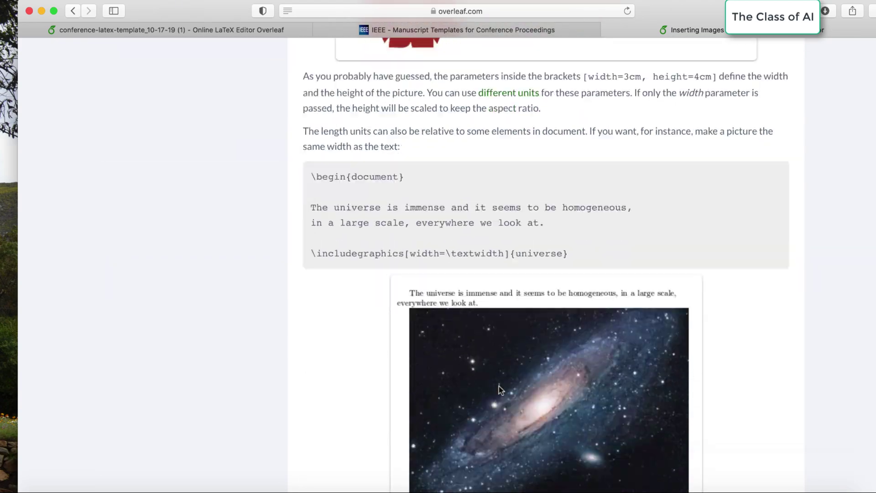
scroll(499, 386, down, 16)
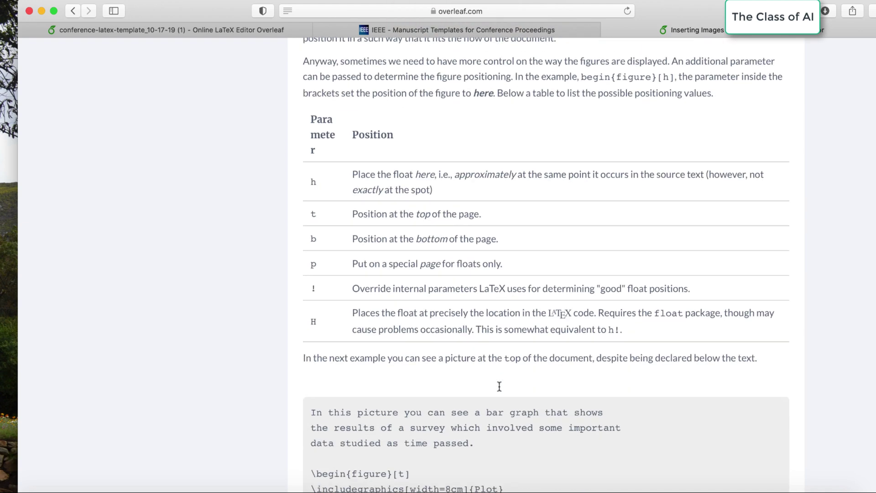
scroll(499, 387, up, 3)
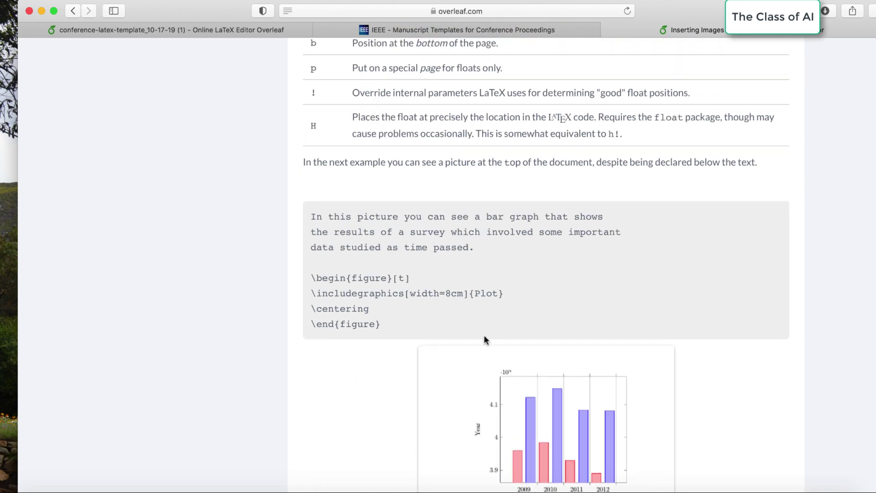
- Read the Inserting Images article's sections on captions, labels, cross-references, and the list of figures
scroll(484, 337, down, 20)
scroll(484, 340, down, 12)
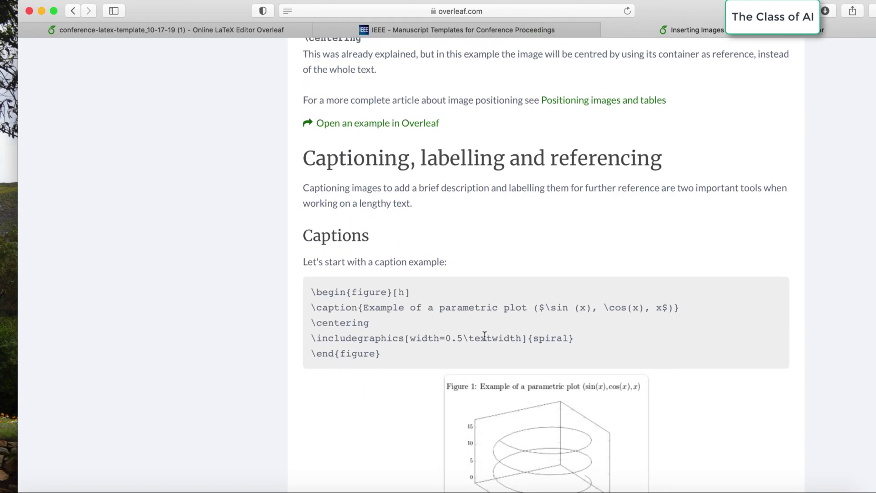
scroll(484, 340, up, 4)
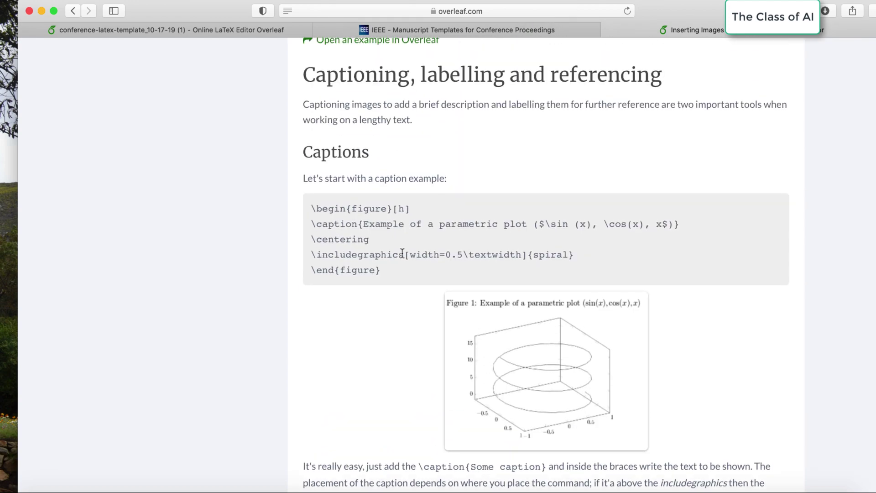
scroll(391, 270, down, 1)
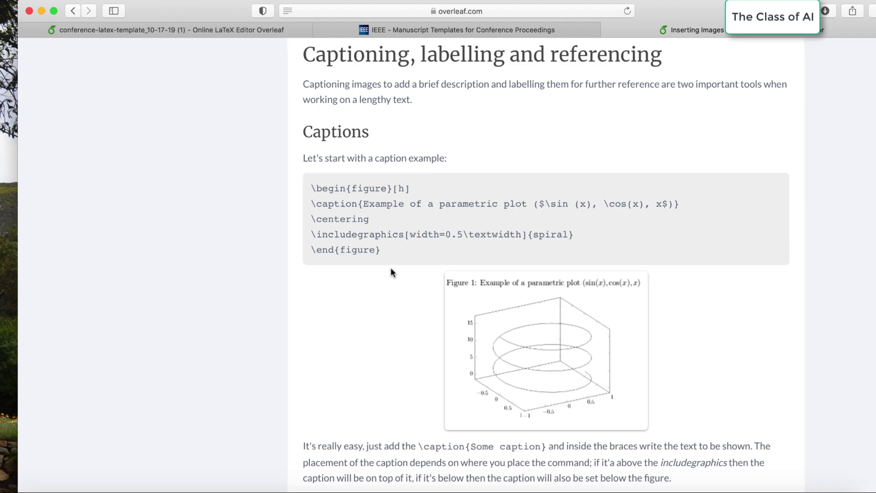
scroll(386, 252, down, 10)
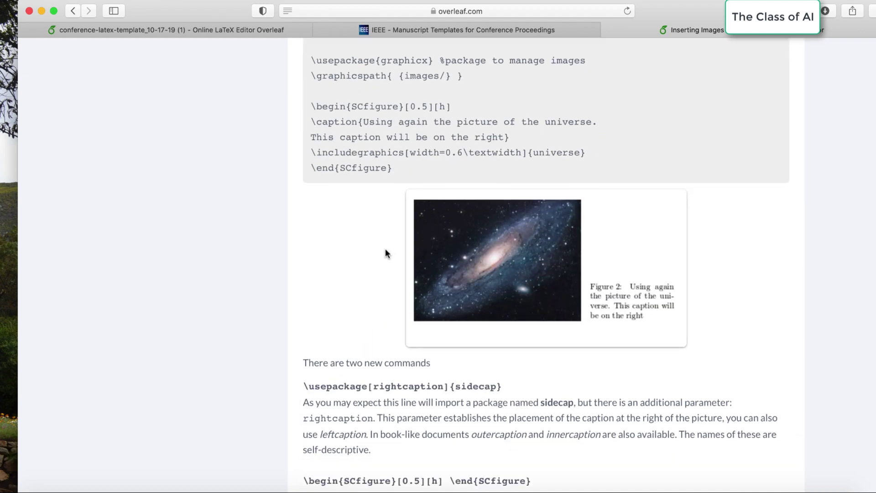
scroll(385, 252, down, 6)
scroll(385, 252, down, 8)
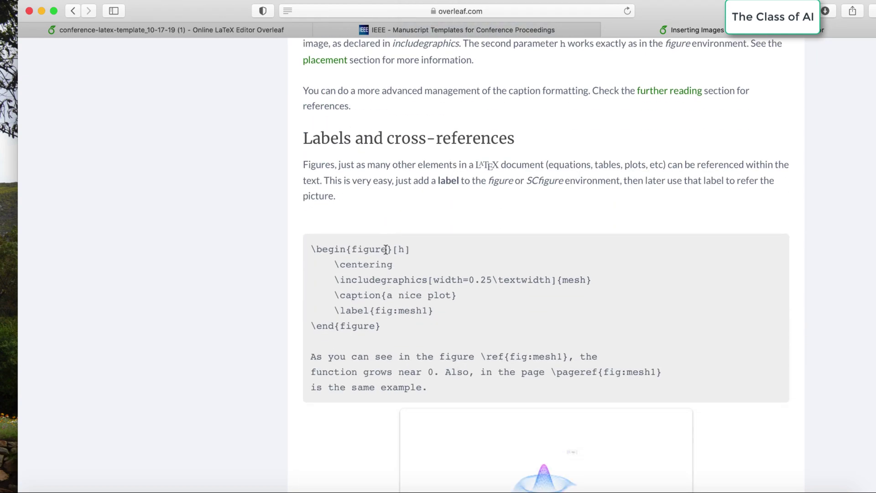
scroll(386, 249, down, 20)
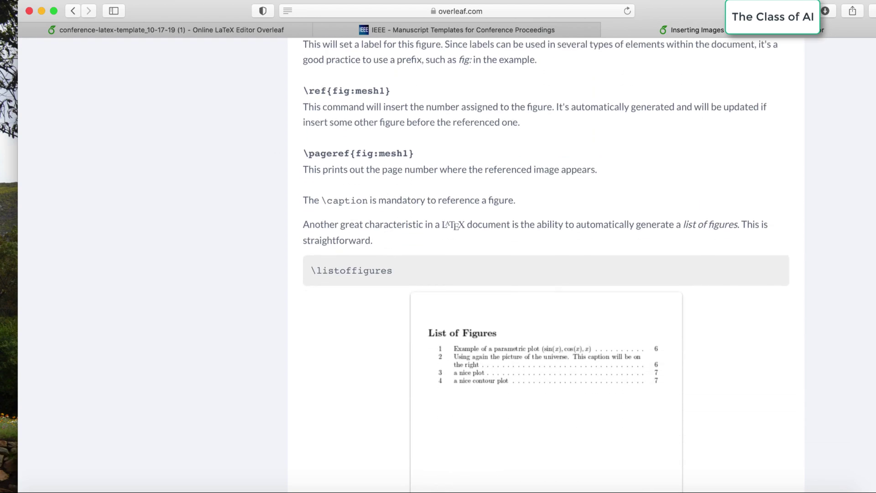
- Return to the search results, open the Wikibooks LaTeX/Floats, Figures and Captions page, and examine its caption code example with the gull pictures
click(73, 10)
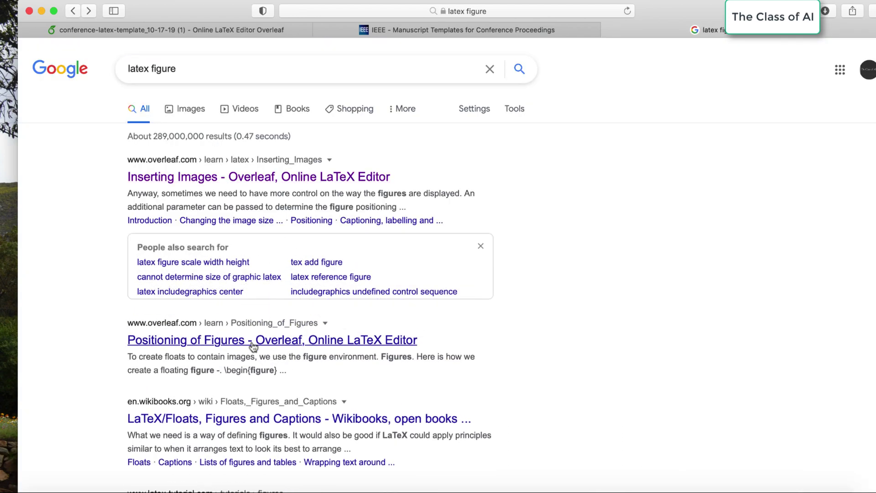
click(242, 419)
scroll(363, 362, down, 15)
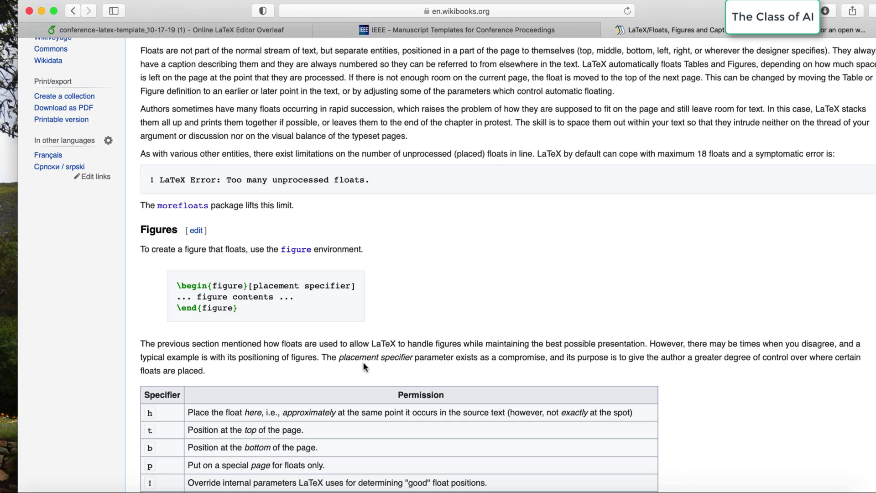
scroll(363, 362, down, 20)
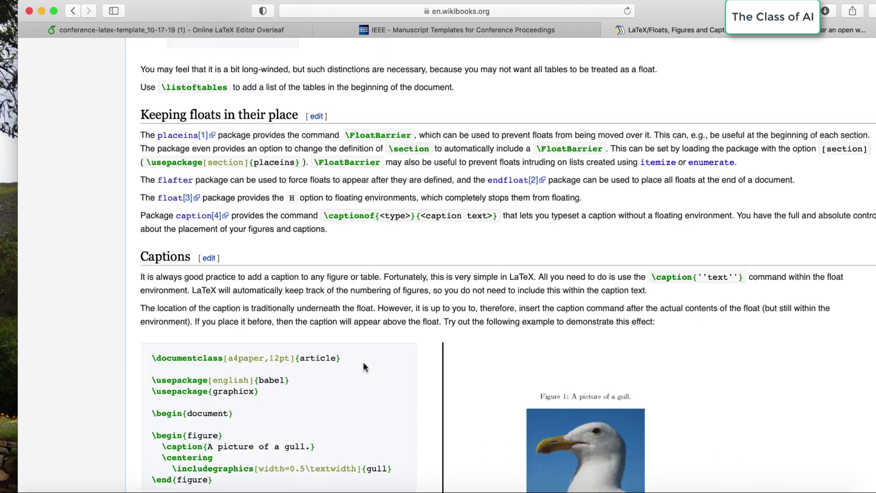
scroll(363, 362, down, 5)
scroll(363, 362, up, 3)
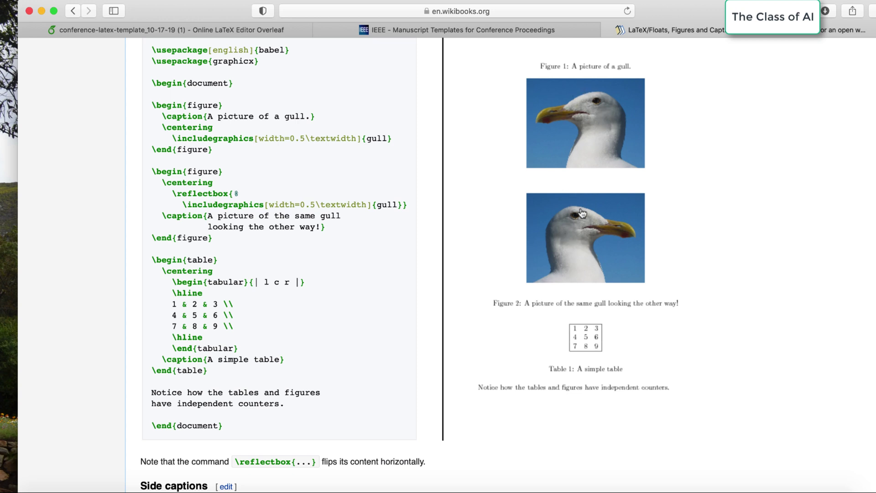
scroll(601, 234, up, 2)
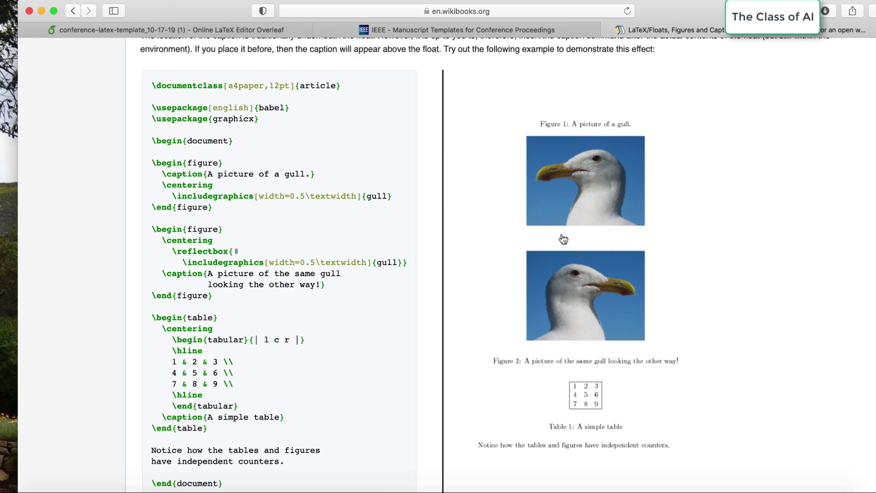
- Examine the Wikibooks examples for side captions, labels, text wrapped around figures, and subfigures
scroll(562, 235, down, 7)
scroll(562, 233, down, 9)
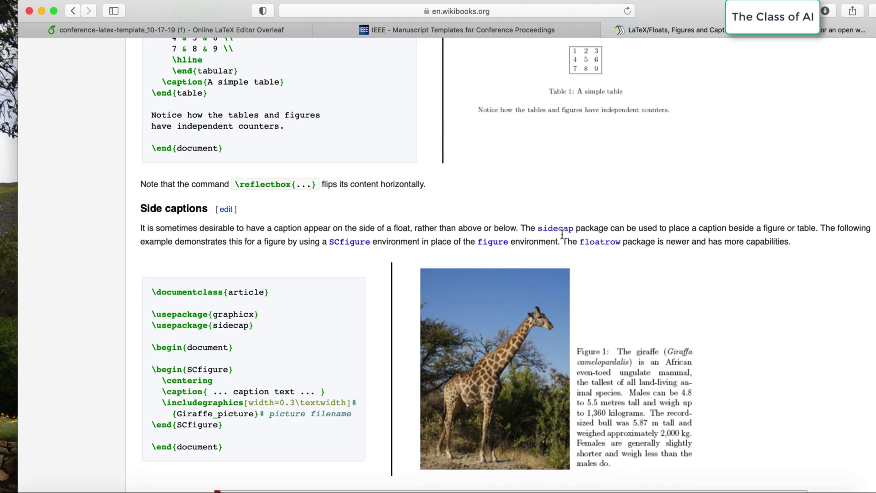
scroll(562, 237, down, 7)
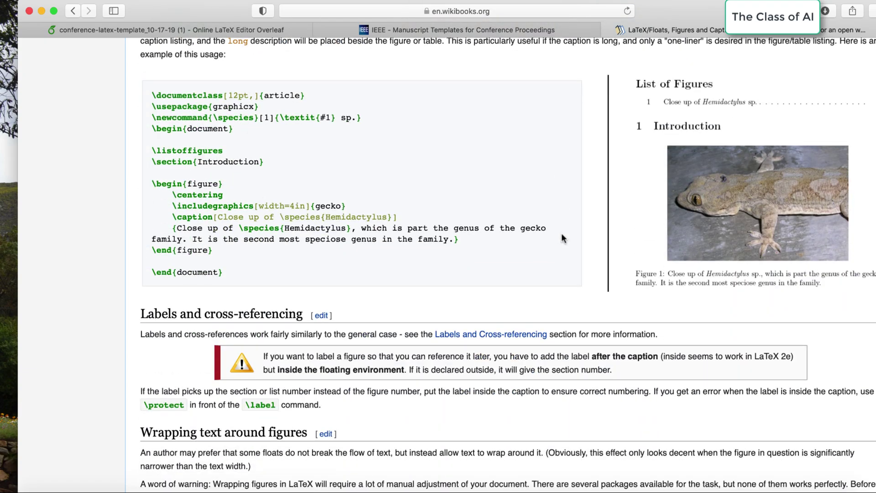
scroll(562, 237, down, 20)
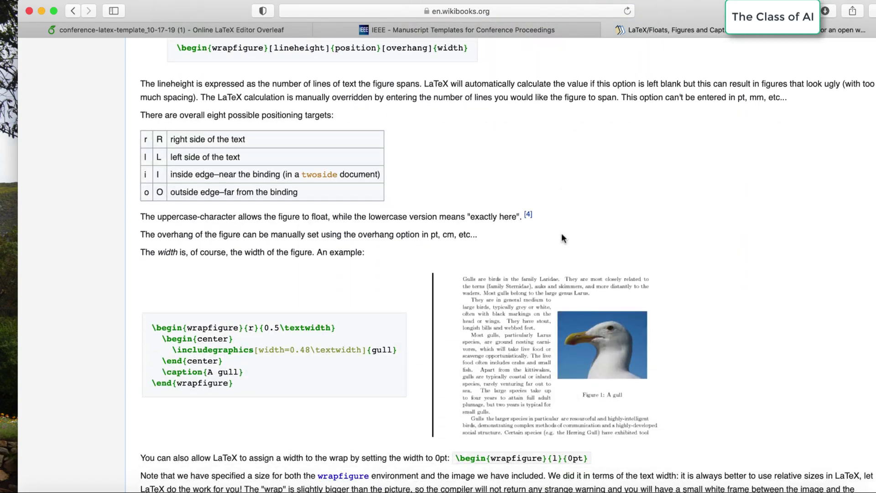
scroll(562, 234, up, 2)
scroll(561, 235, down, 18)
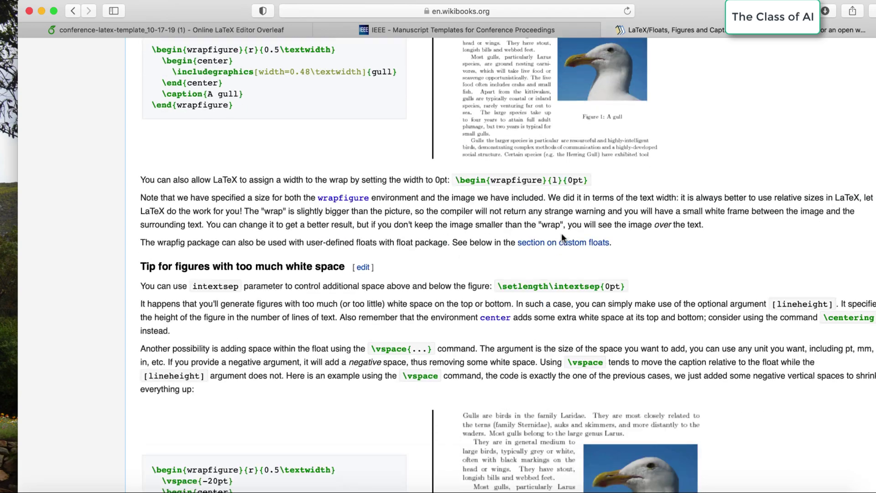
scroll(562, 237, down, 18)
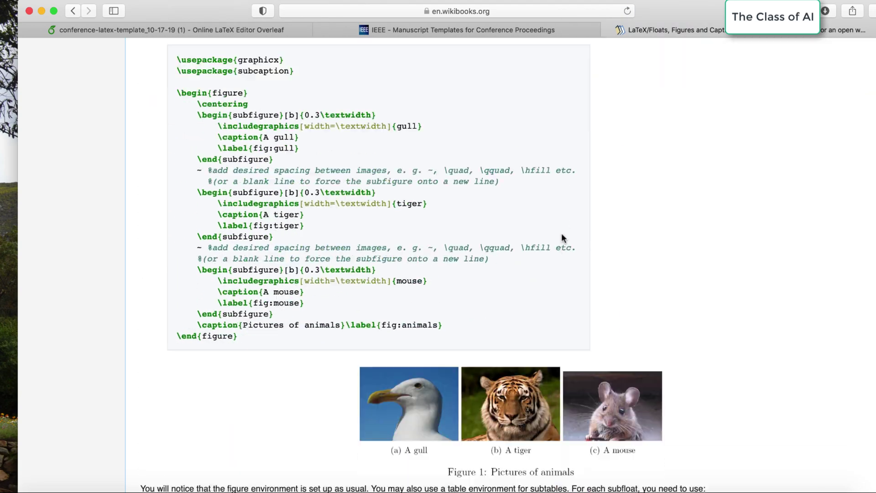
scroll(563, 238, up, 15)
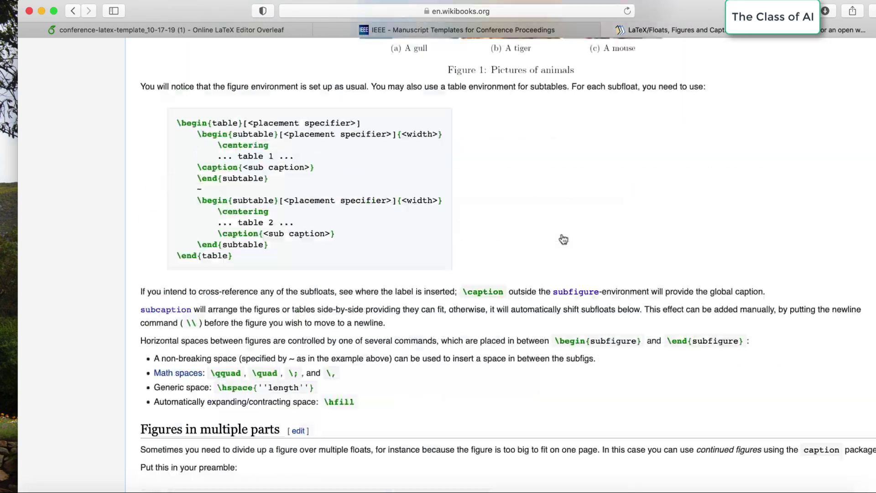
- Go back to the search results, open Overleaf's Positioning of Figures article, and examine the placement specifiers and figure-centering example
click(73, 11)
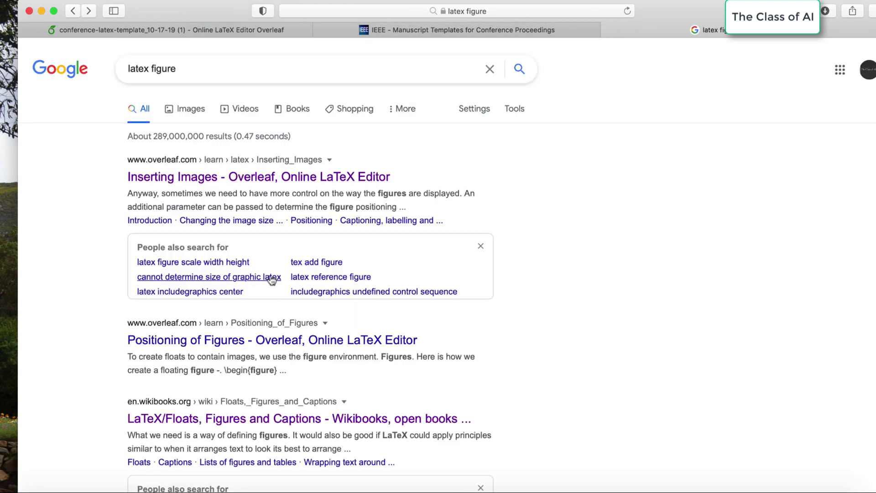
click(288, 342)
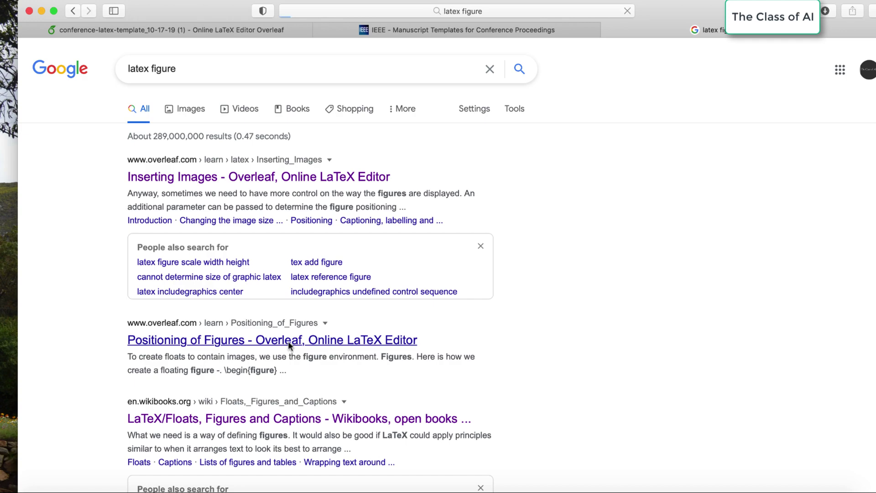
scroll(395, 365, down, 15)
scroll(395, 365, down, 10)
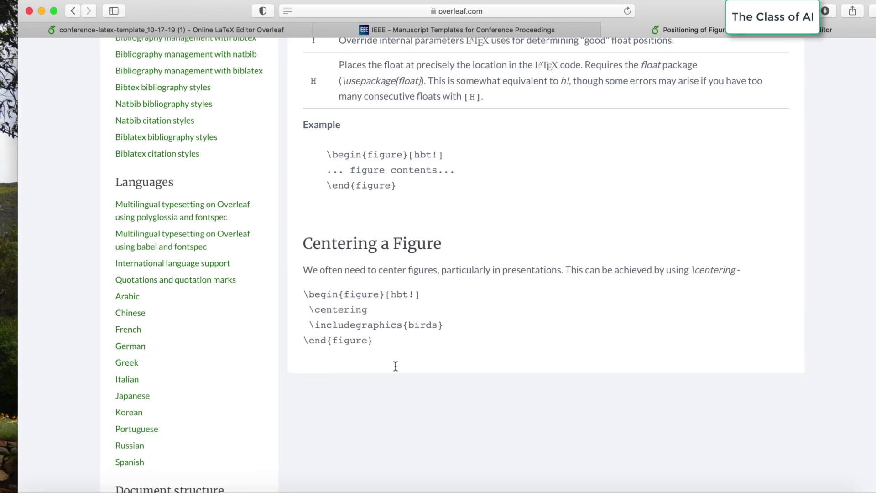
scroll(395, 365, up, 12)
scroll(395, 365, down, 2)
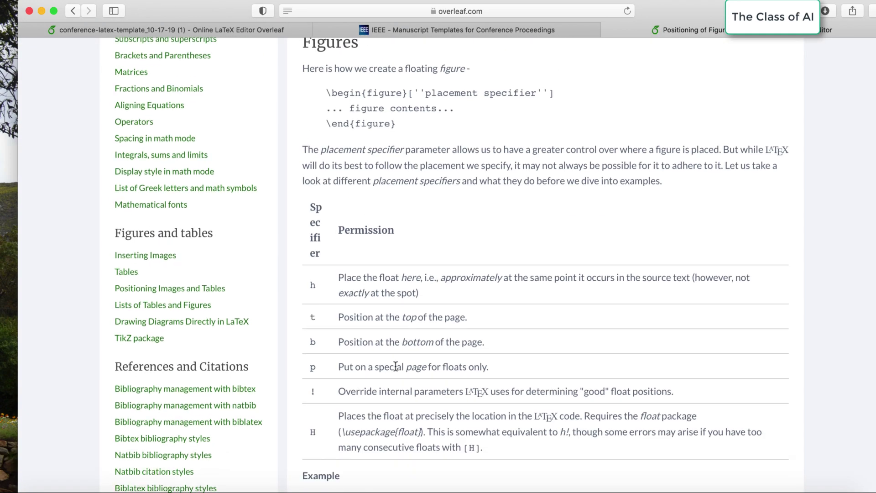
- Return to Overleaf's Inserting Images article from the search results and review the \includegraphics examples for scale, width, and height
click(73, 10)
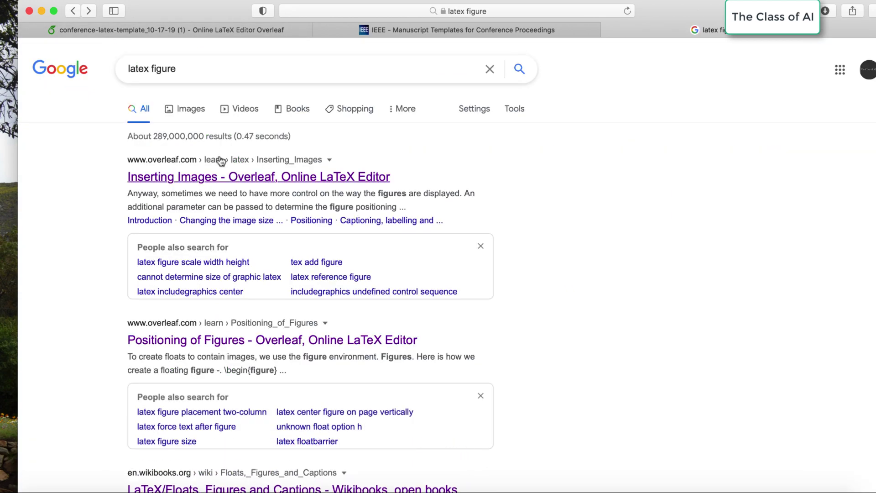
click(221, 176)
scroll(438, 410, down, 15)
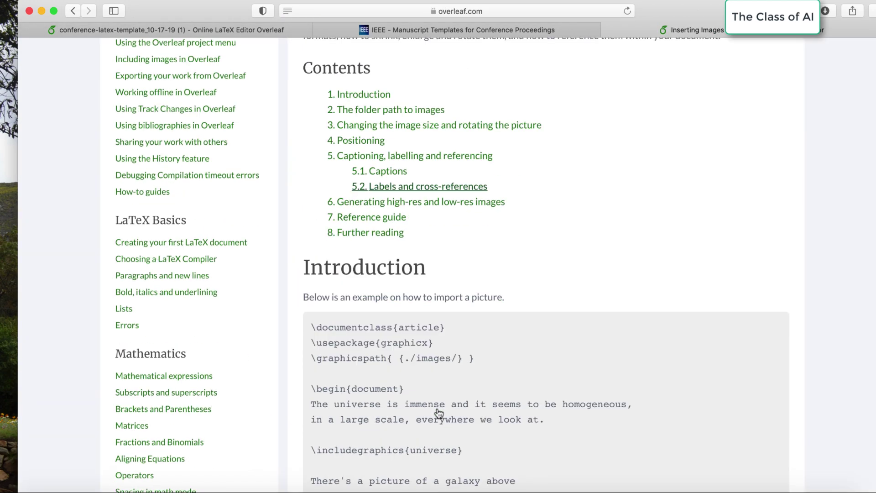
scroll(437, 407, down, 15)
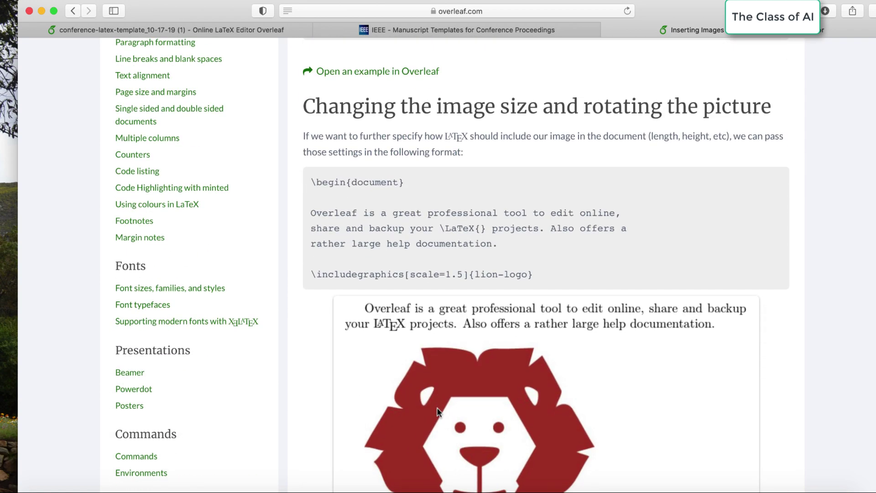
scroll(437, 412, down, 8)
scroll(438, 412, down, 8)
scroll(437, 410, up, 11)
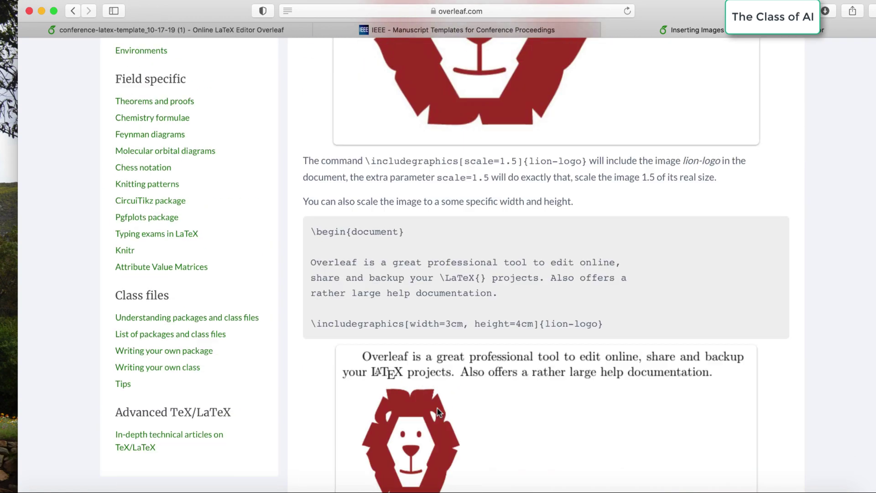
- Copy the figure environment example with \includegraphics[width=8cm]{Plot} from the Inserting Images article and paste it at the end of the Introduction in main.tex
scroll(437, 407, down, 2)
scroll(437, 406, down, 15)
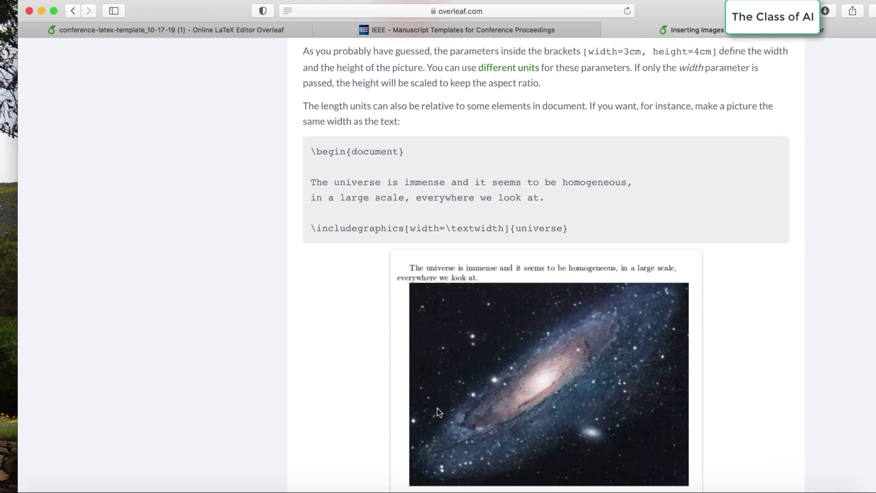
scroll(437, 410, down, 15)
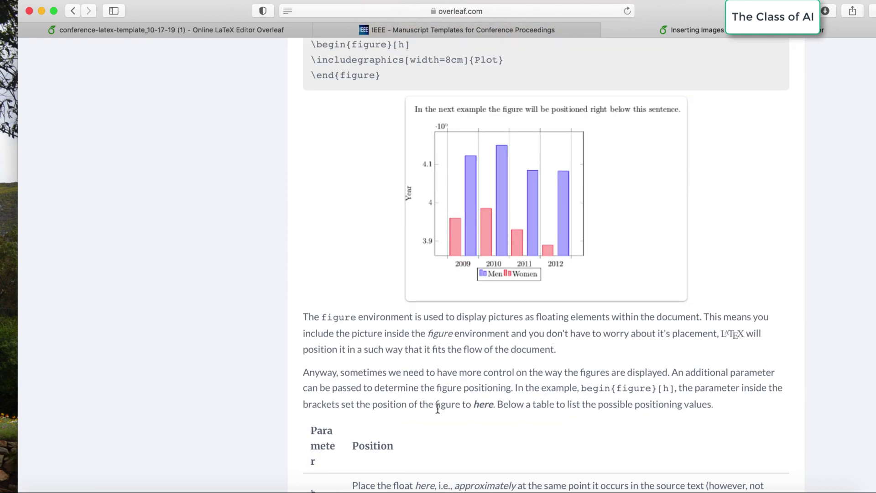
scroll(437, 411, up, 3)
drag(387, 167, 296, 132)
key(super+c)
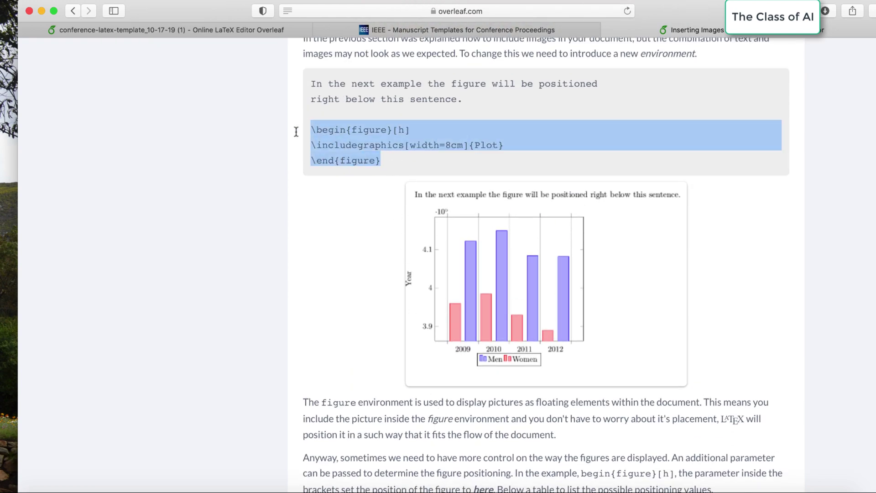
click(237, 31)
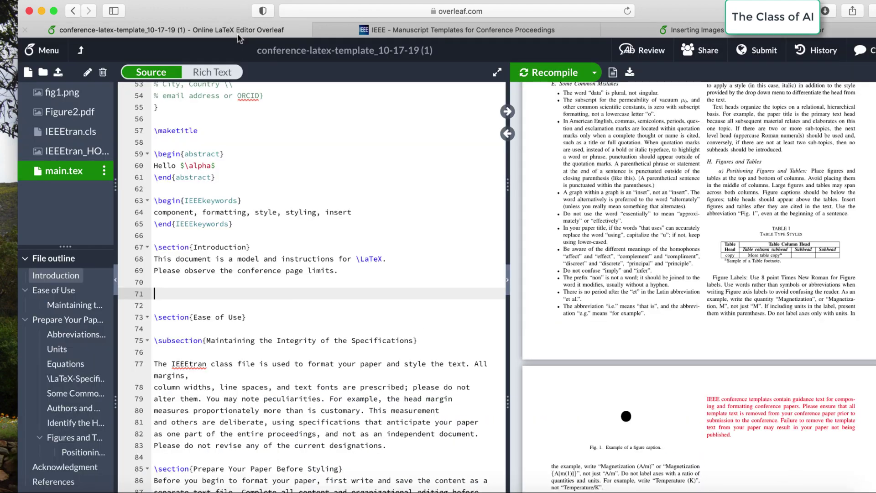
key(super+v)
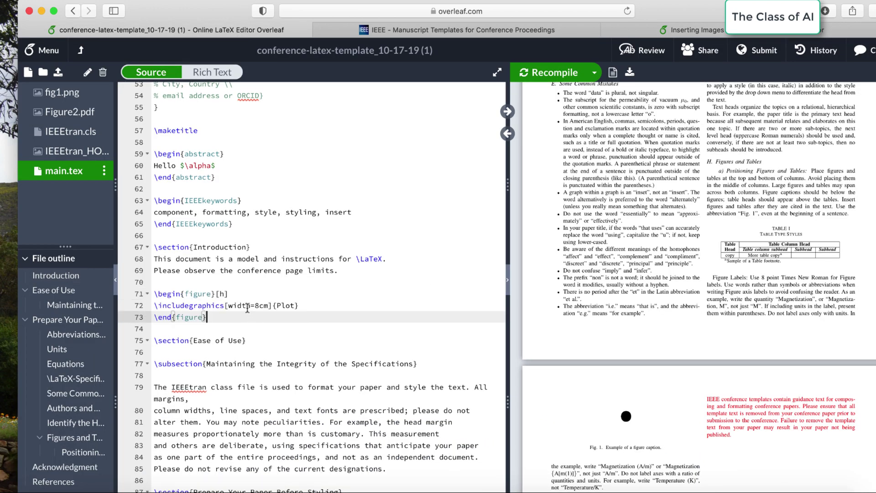
- Replace the pasted image's size options with the article's [width=3cm, height=4cm] example and recompile the document
click(697, 25)
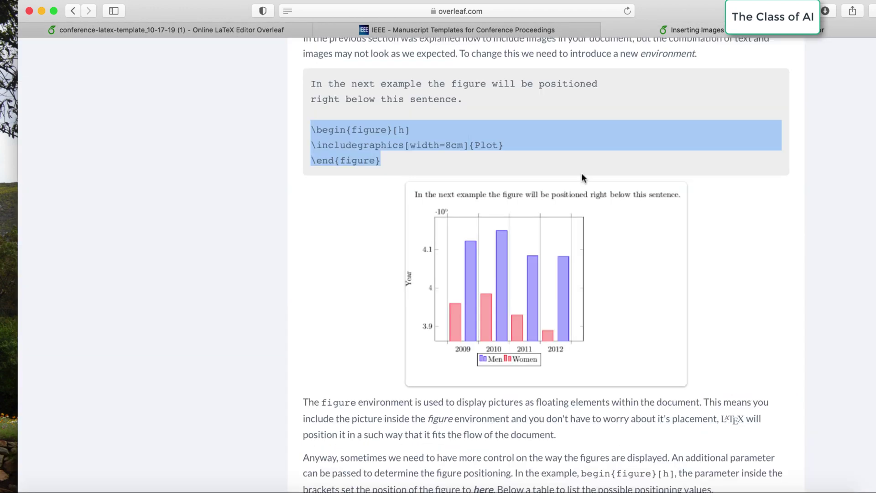
scroll(582, 177, up, 6)
scroll(582, 177, up, 5)
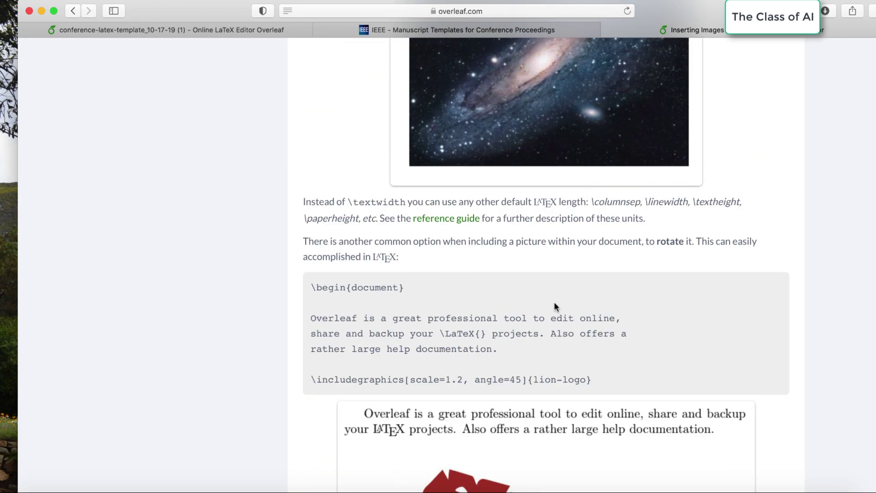
scroll(555, 305, up, 5)
scroll(524, 305, up, 5)
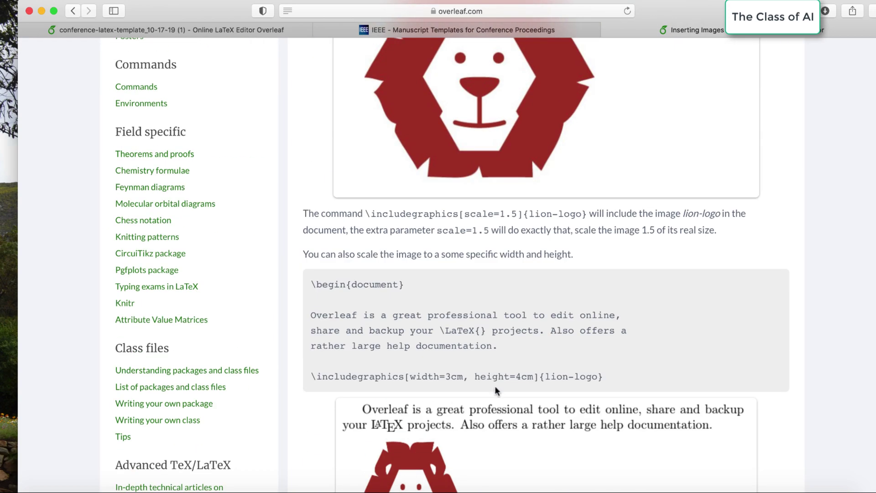
drag(406, 378, 533, 371)
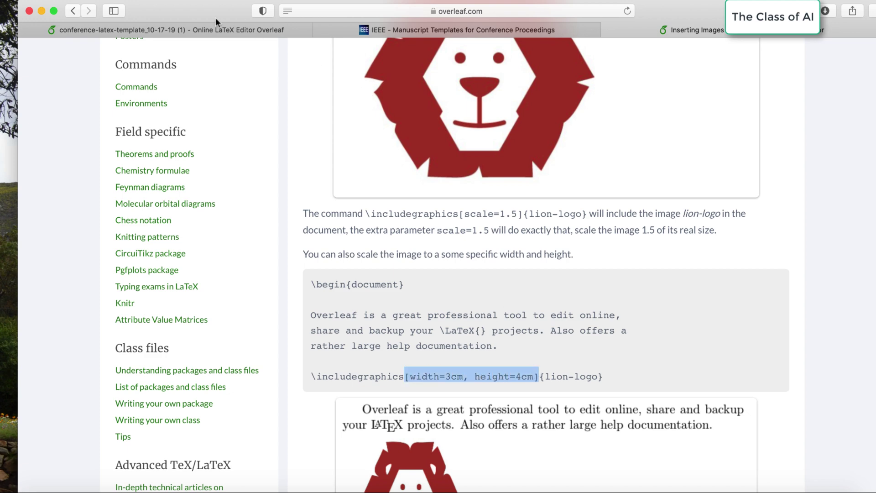
click(215, 30)
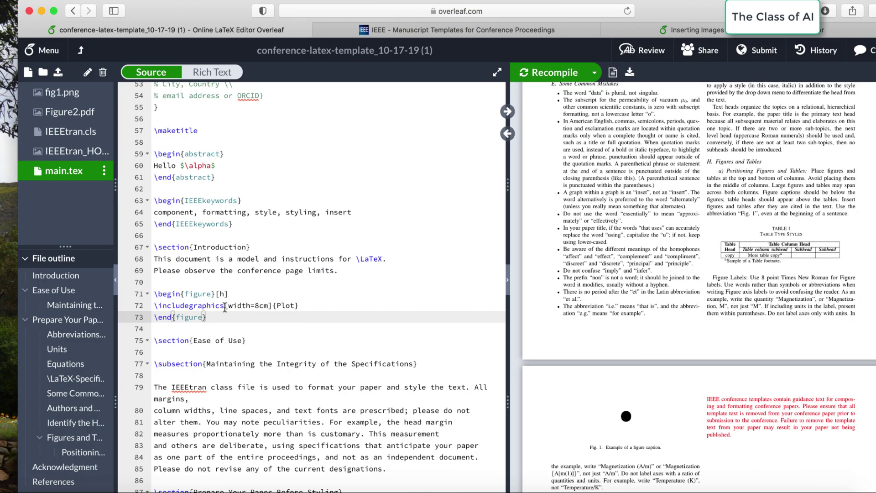
drag(224, 306, 273, 309)
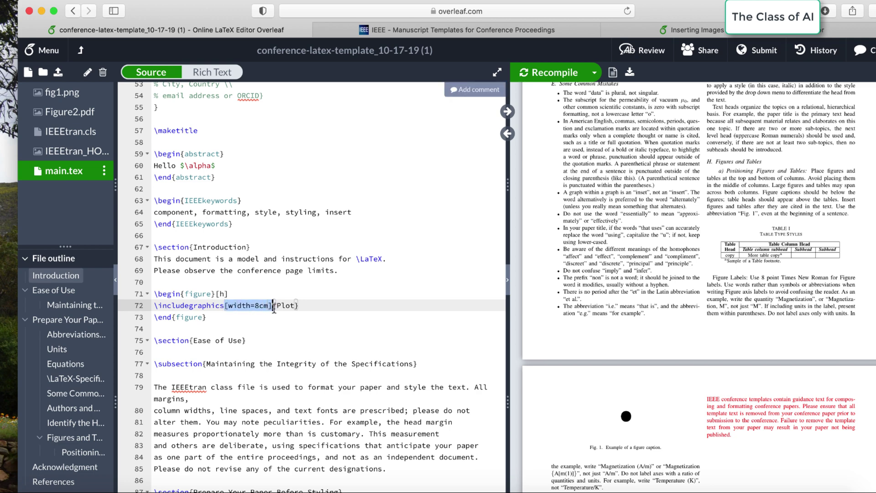
text([width=3cm, height=4cm])
key(ctrl+s)
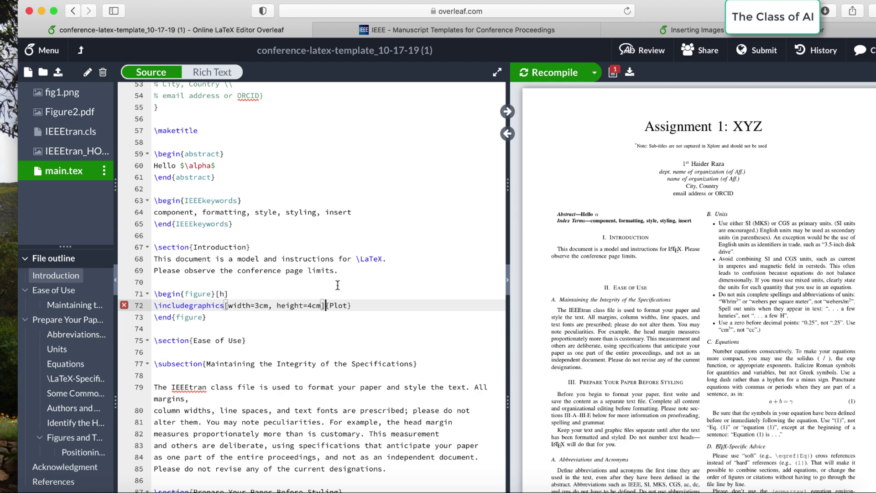
- Set the \includegraphics file name to Figure2.pdf and recompile the document
double_click(335, 305)
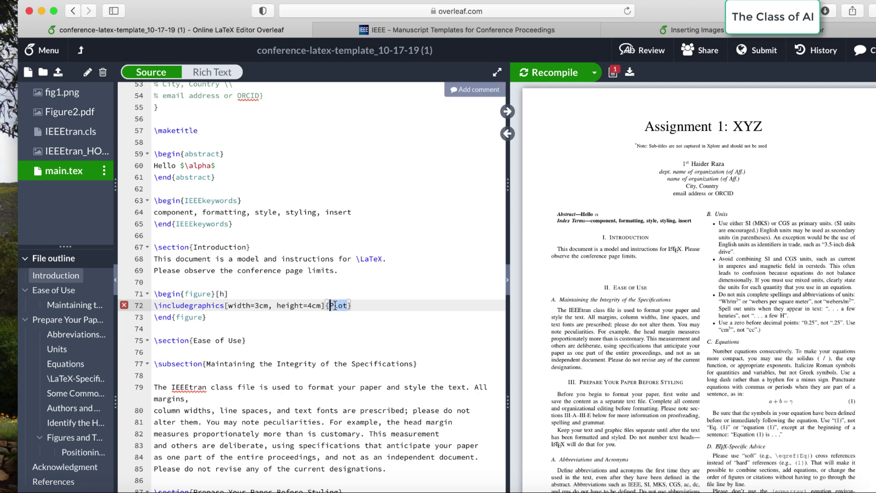
text(F)
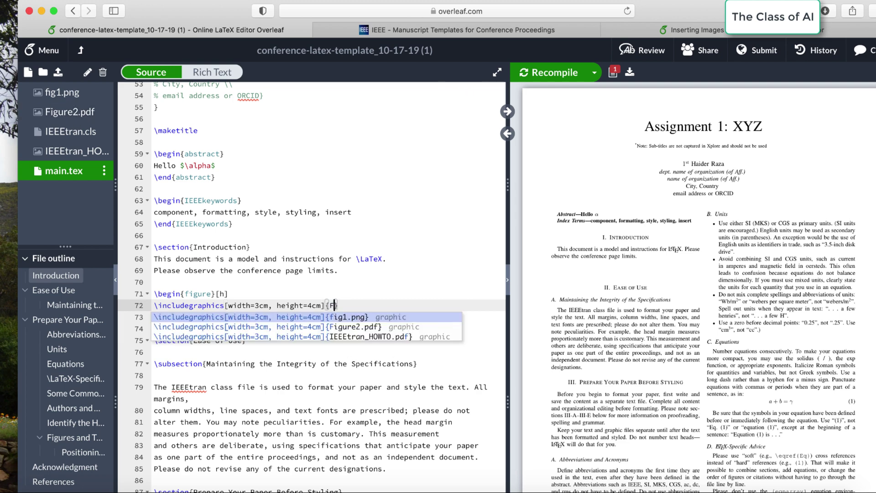
click(358, 326)
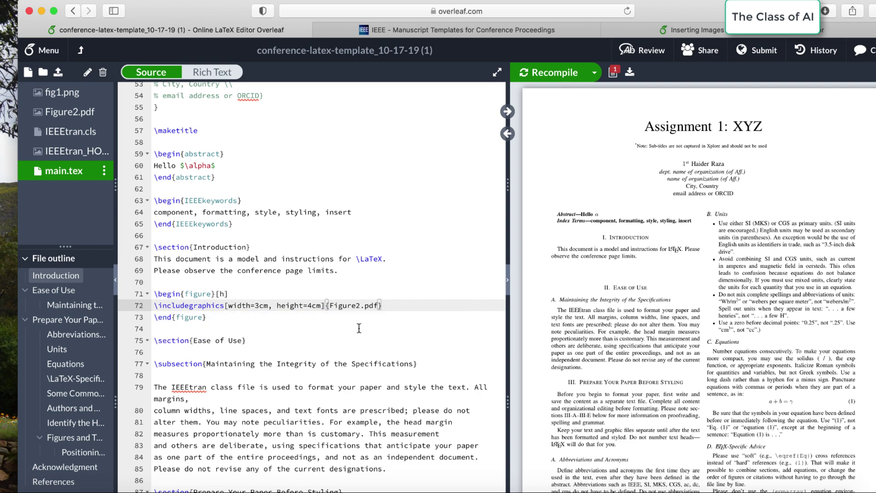
click(358, 328)
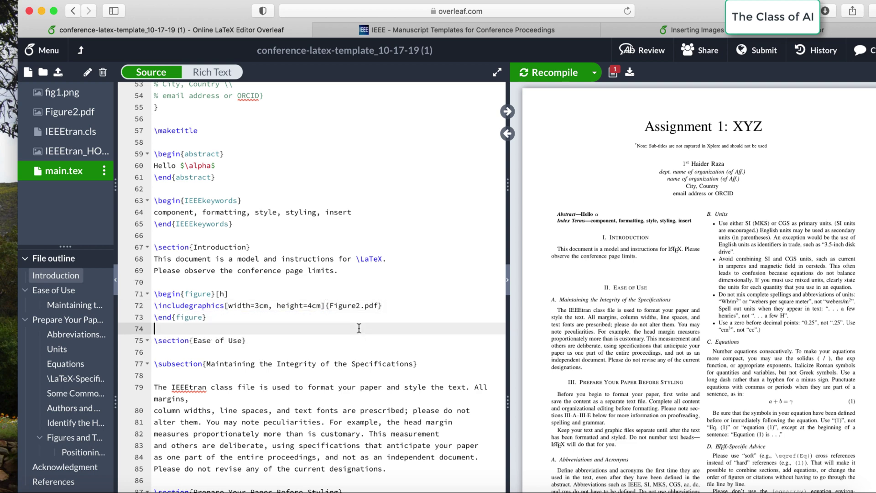
click(564, 77)
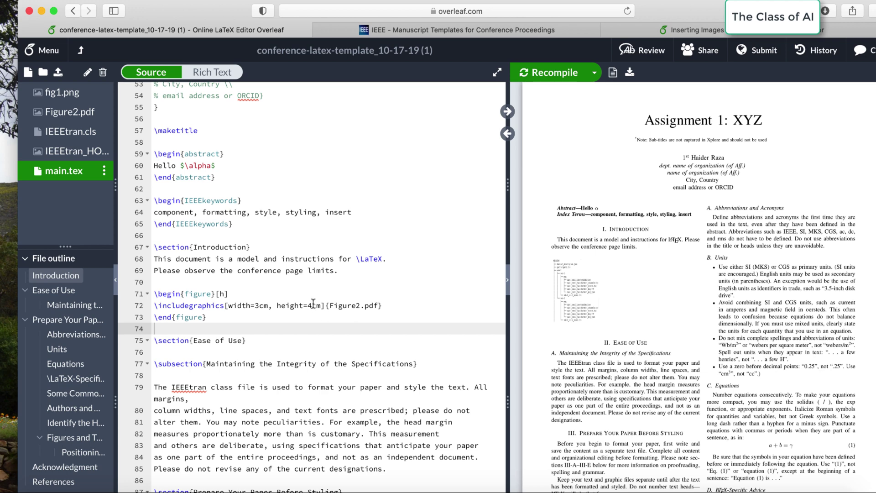
- Set the width of the Figure2.pdf image to 6cm in its \includegraphics options
click(259, 305)
key(BackSpace)
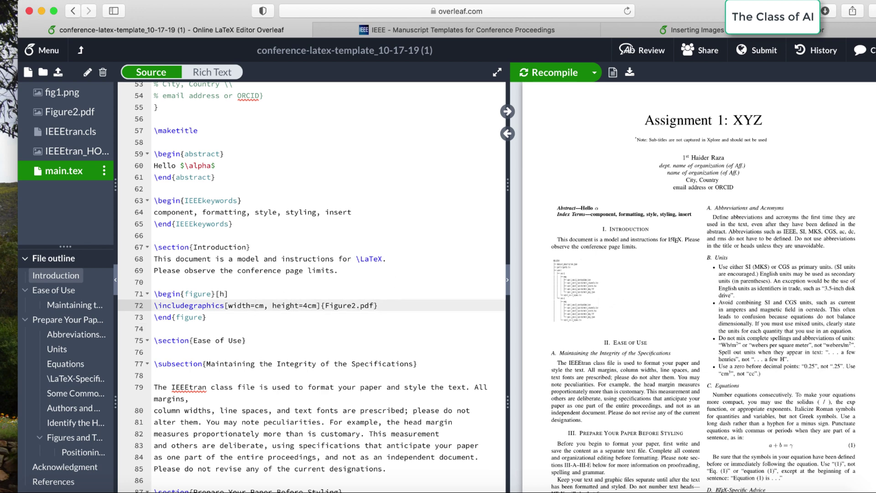
text(6)
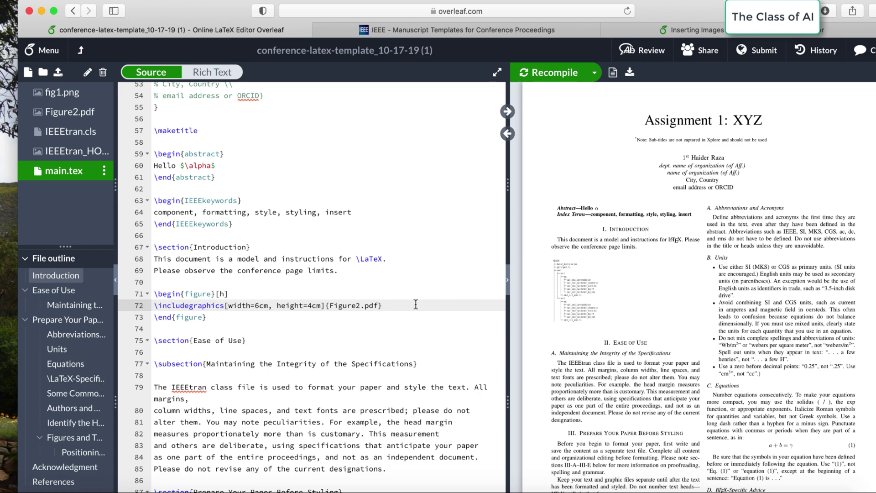
- Add \caption{XYZ} below the \includegraphics line, recompile, and check the enlarged figure in the PDF preview
key(Return)
text(\c)
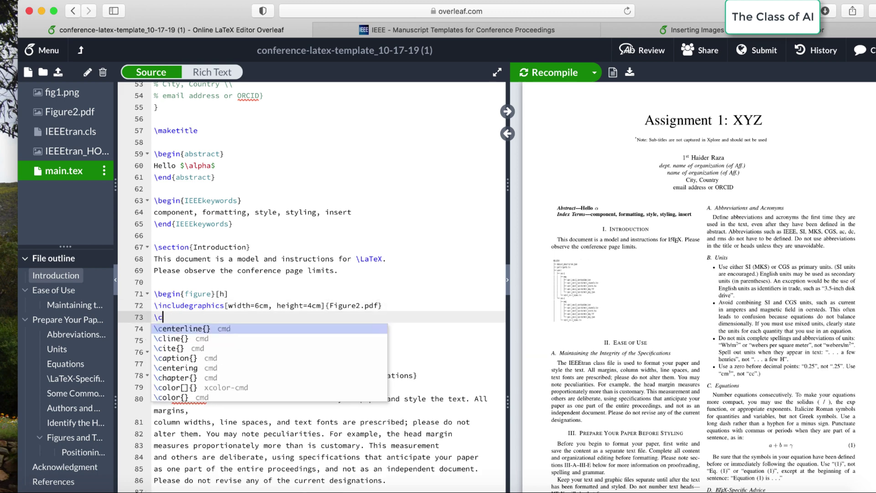
text(aption)
key(Return)
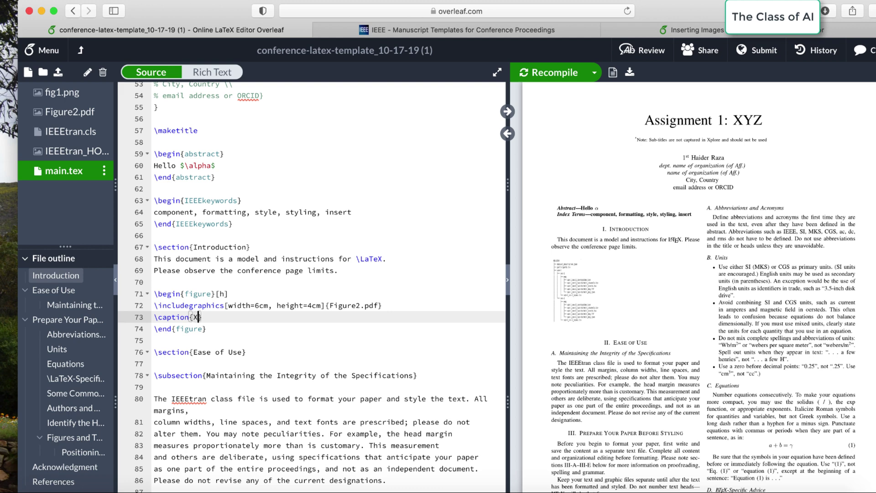
key(super+s)
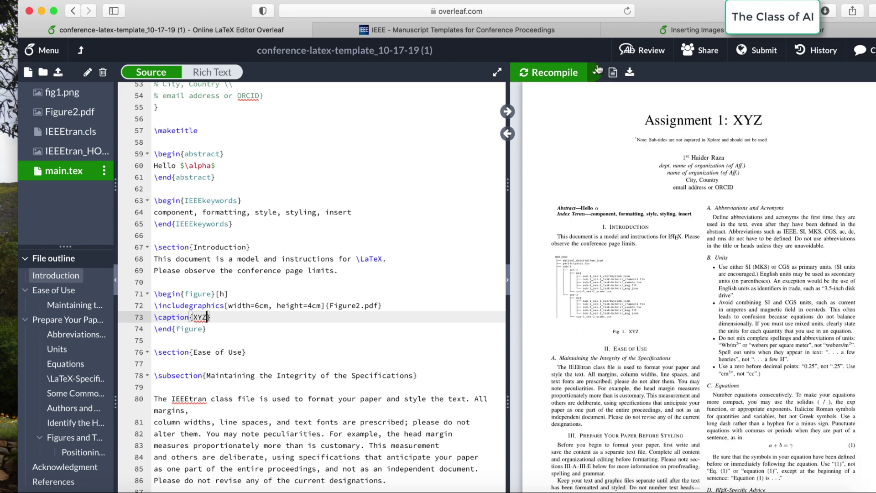
click(604, 102)
scroll(646, 283, down, 5)
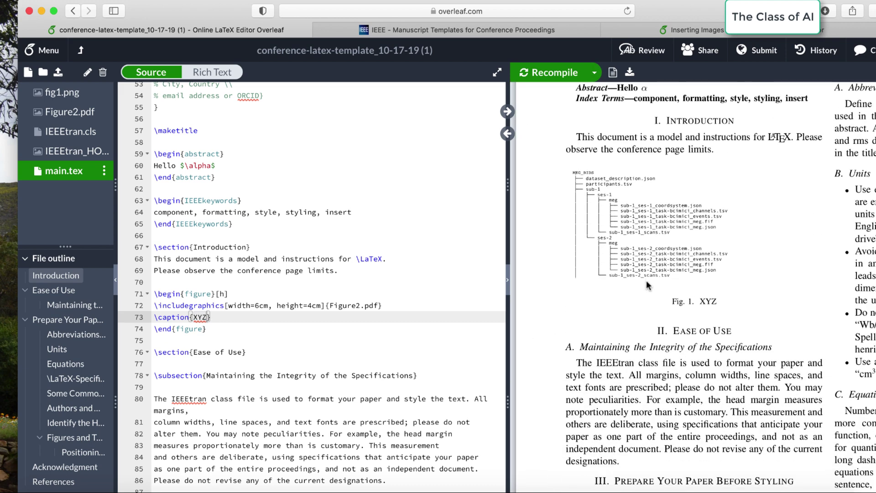
click(604, 101)
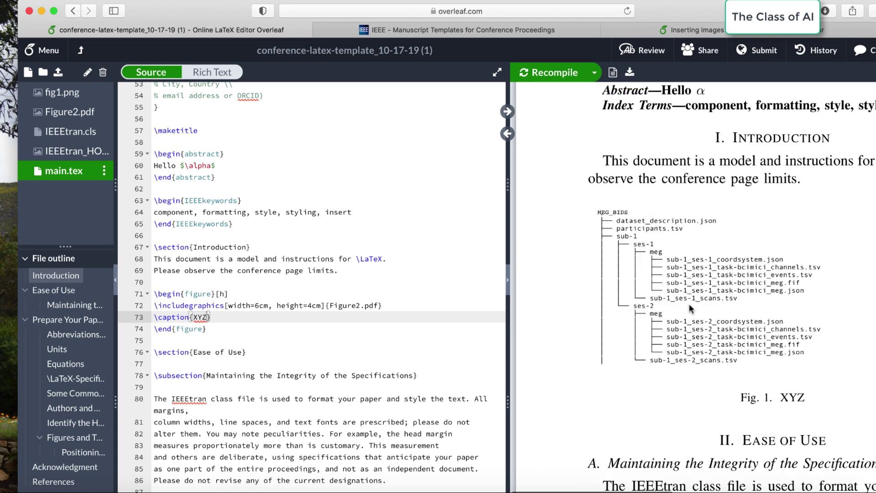
scroll(689, 303, right, 2)
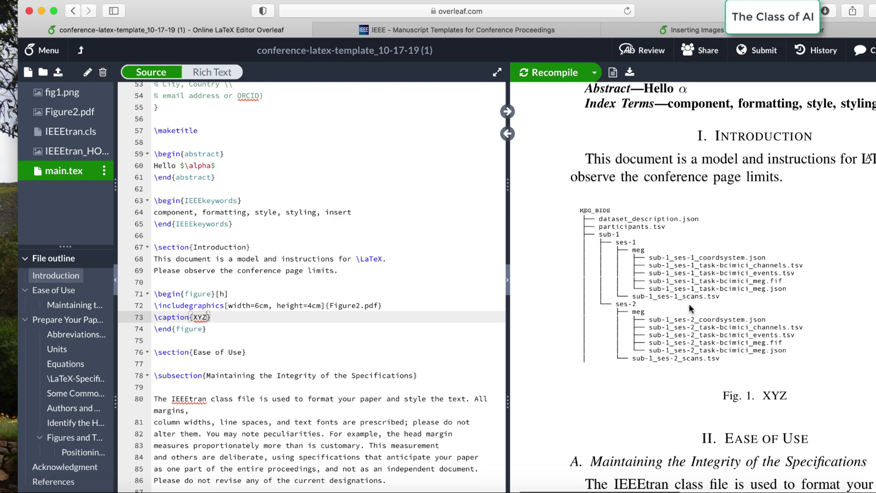
scroll(689, 303, up, 1)
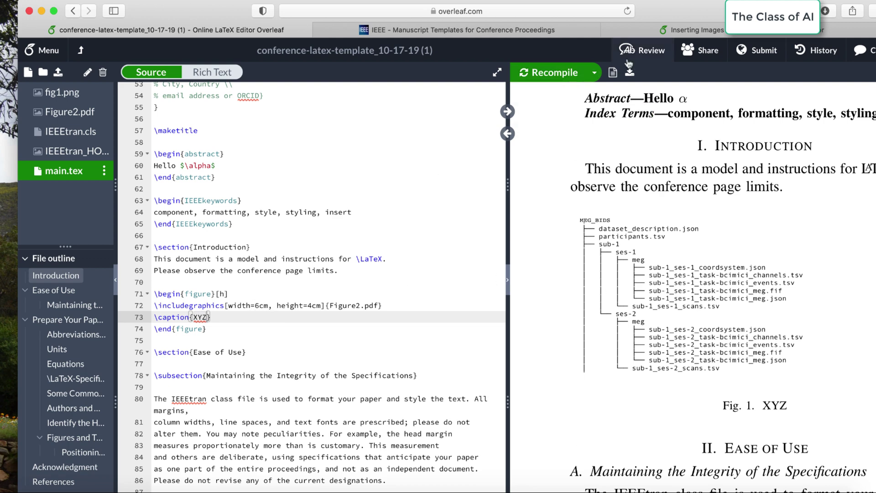
- Return to the search results, open Overleaf's Positioning of Figures article, and examine the placement specifier table
click(693, 29)
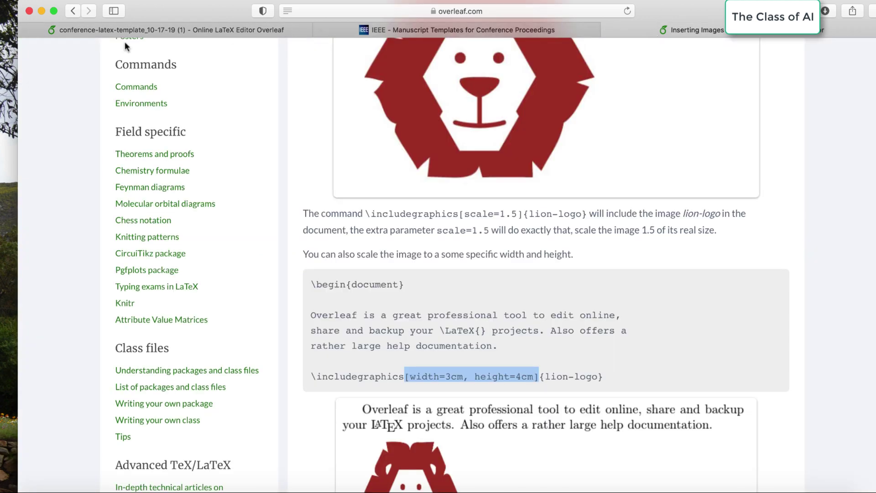
click(74, 11)
click(259, 338)
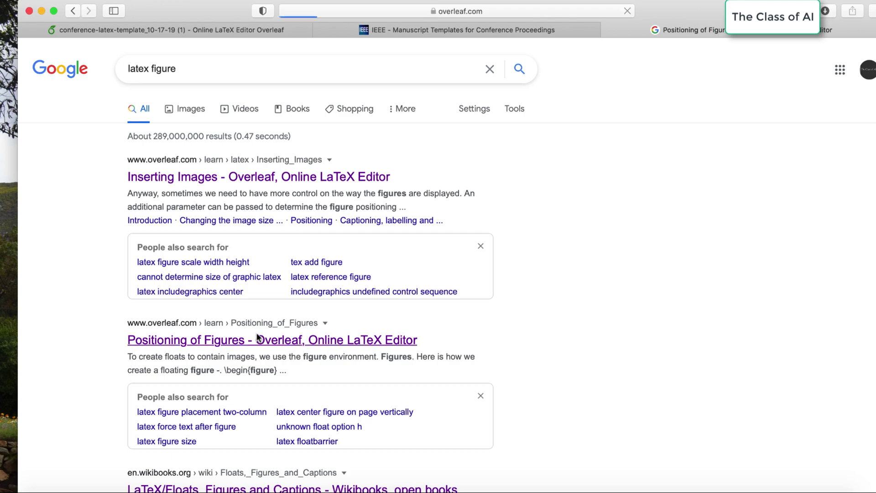
scroll(258, 337, down, 10)
scroll(269, 335, down, 2)
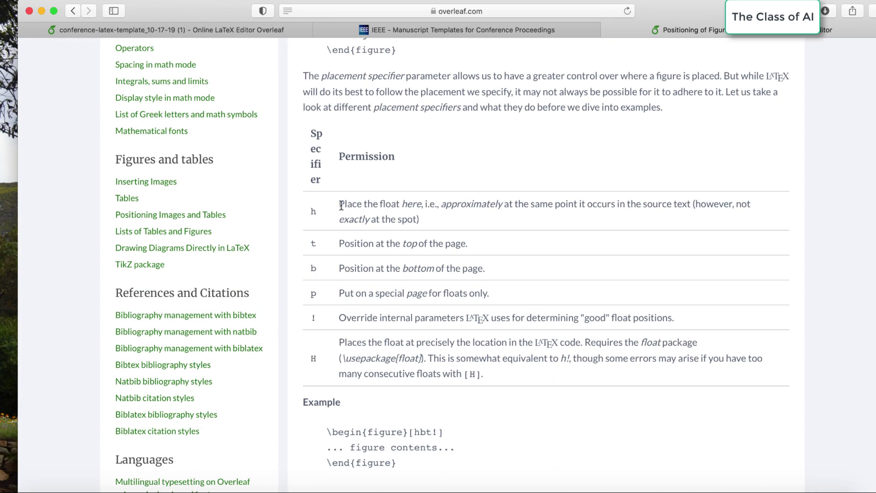
drag(340, 205, 416, 214)
click(518, 209)
- Change the figure's placement specifier in the Introduction to t, checking it against the specifier table, and recompile the document
click(240, 31)
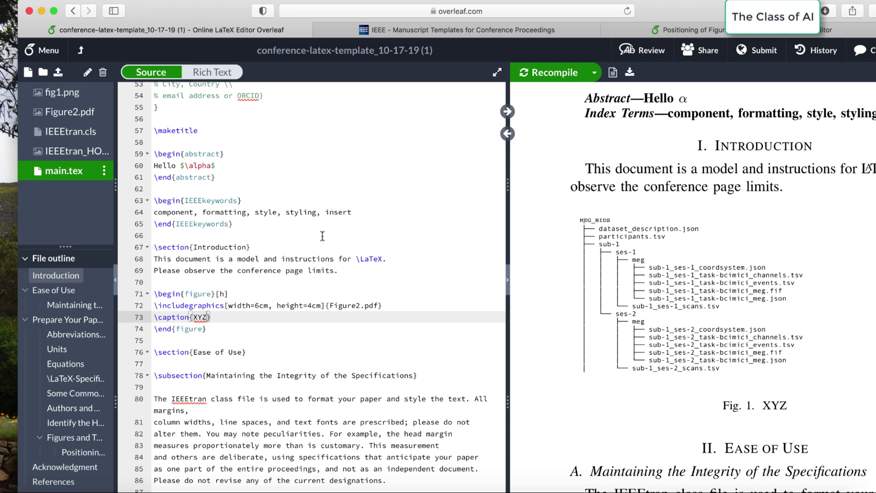
drag(216, 332, 154, 294)
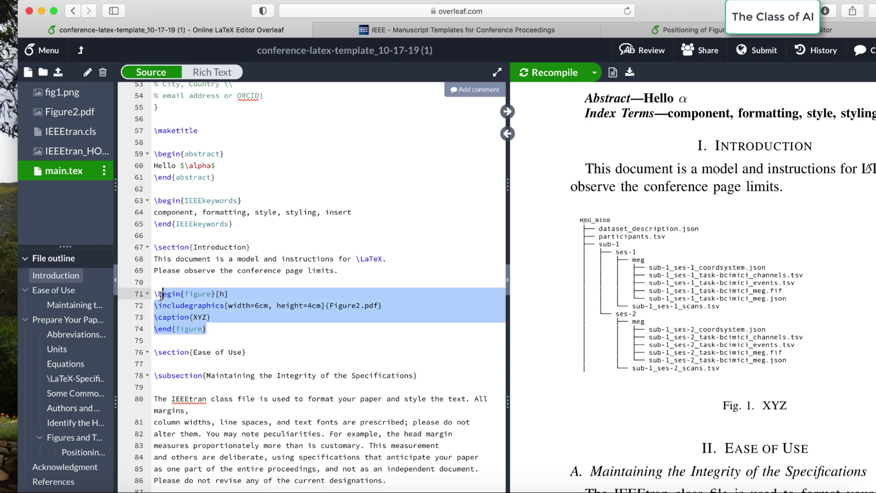
click(628, 28)
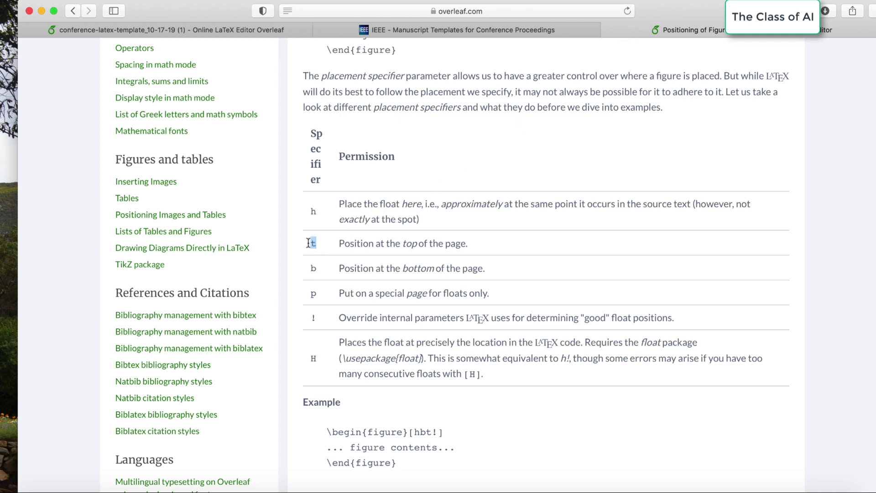
click(259, 31)
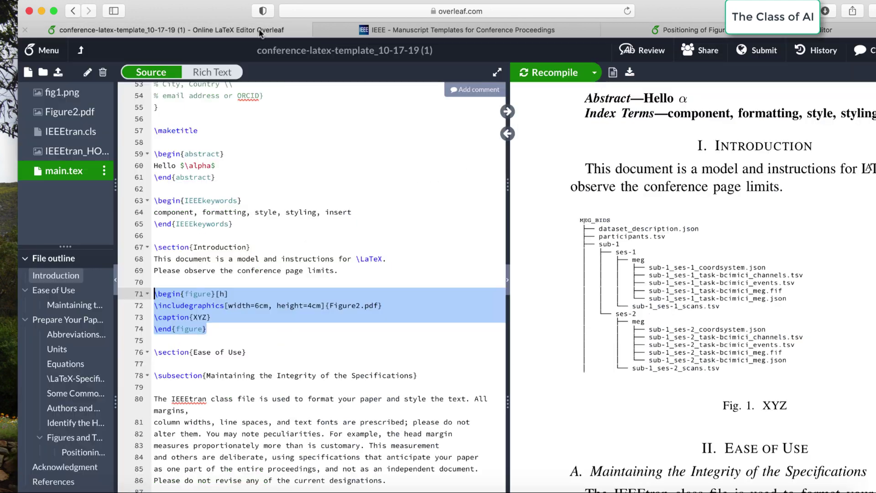
click(220, 293)
text(t)
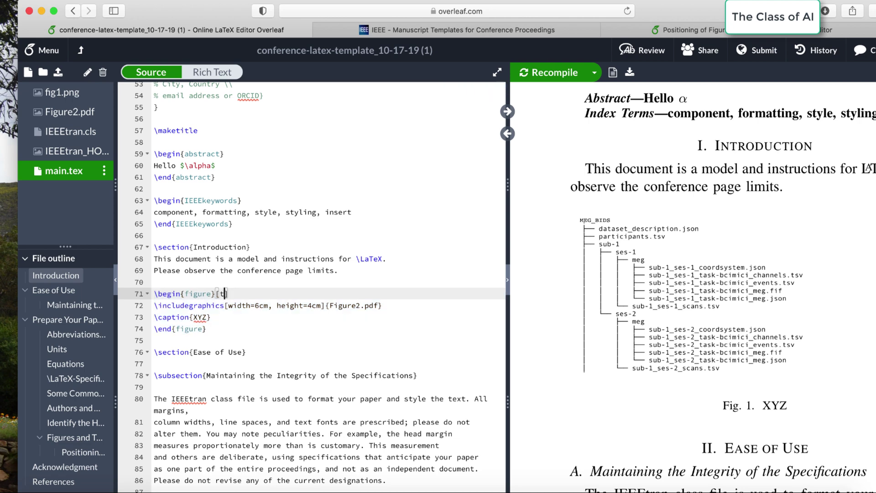
key(ctrl+s)
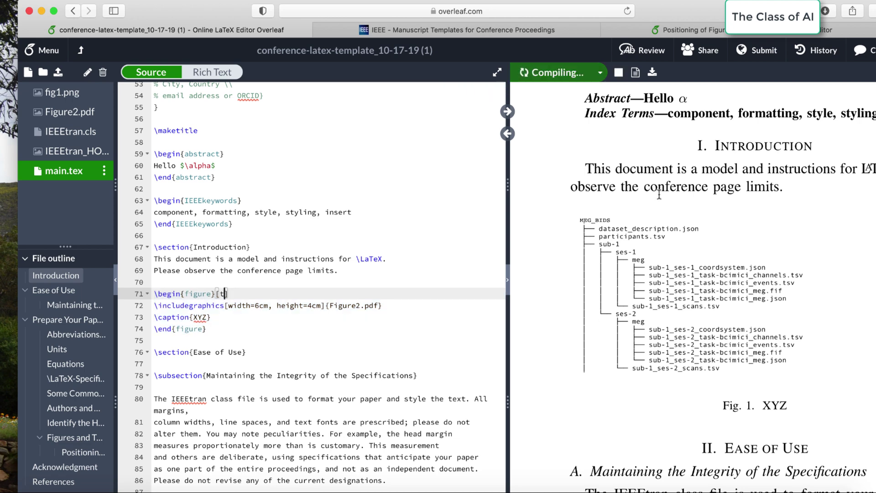
- Check the figure's placement on the first page of the PDF preview and enlarge the file outline slightly
click(637, 105)
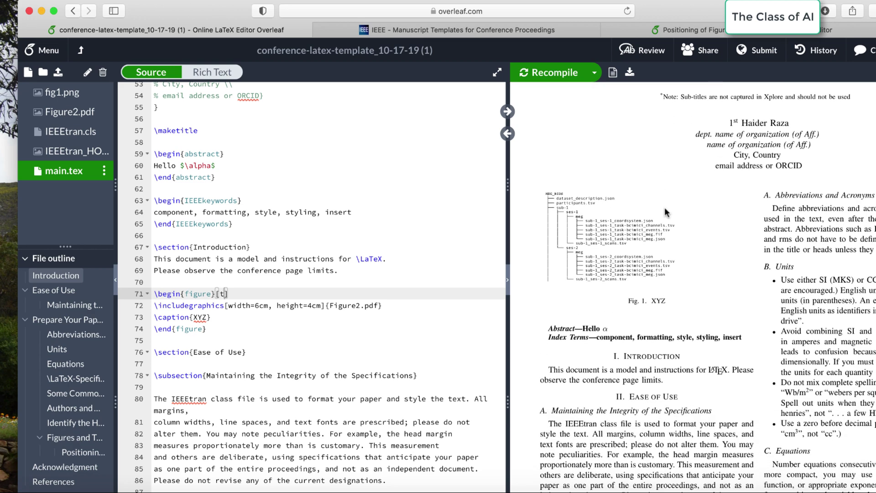
scroll(665, 212, down, 3)
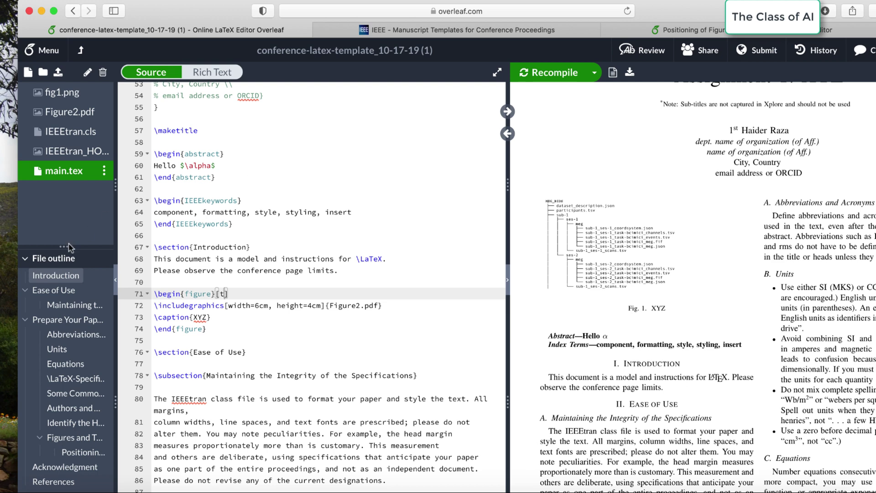
drag(66, 246, 68, 228)
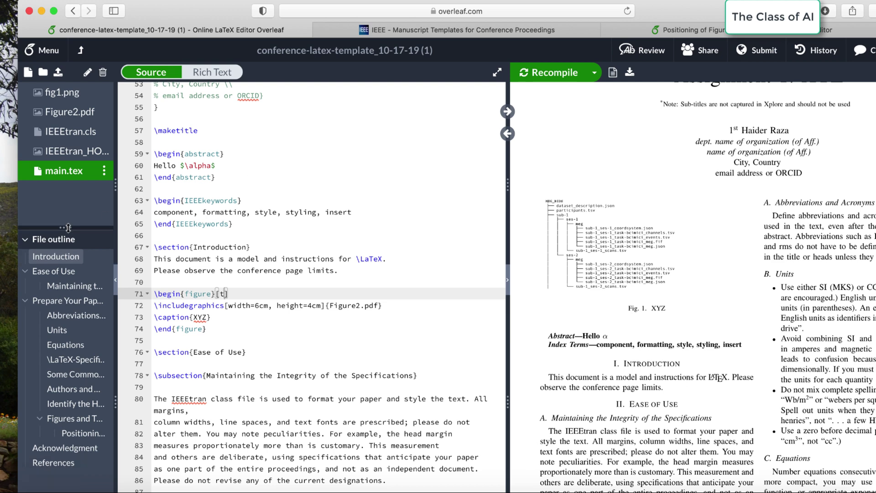
- Remove the {00} argument from the \begin{thebibliography} line near the end of main.tex
scroll(243, 309, down, 20)
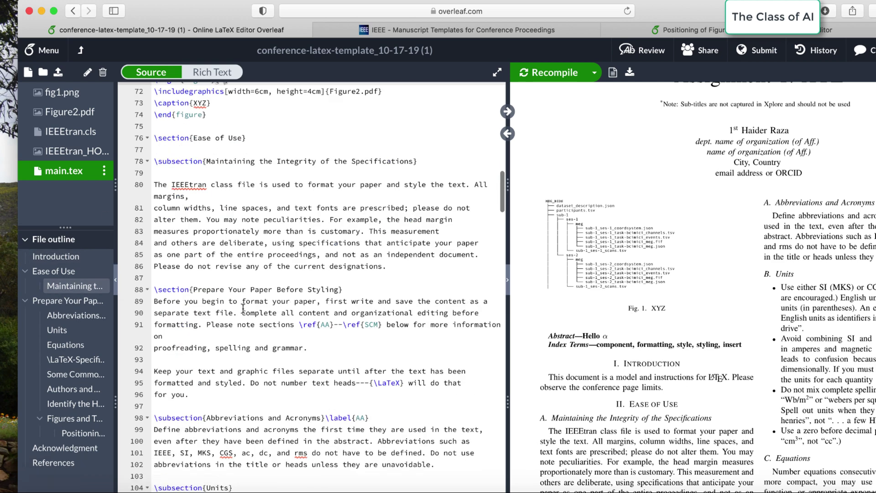
scroll(244, 308, up, 8)
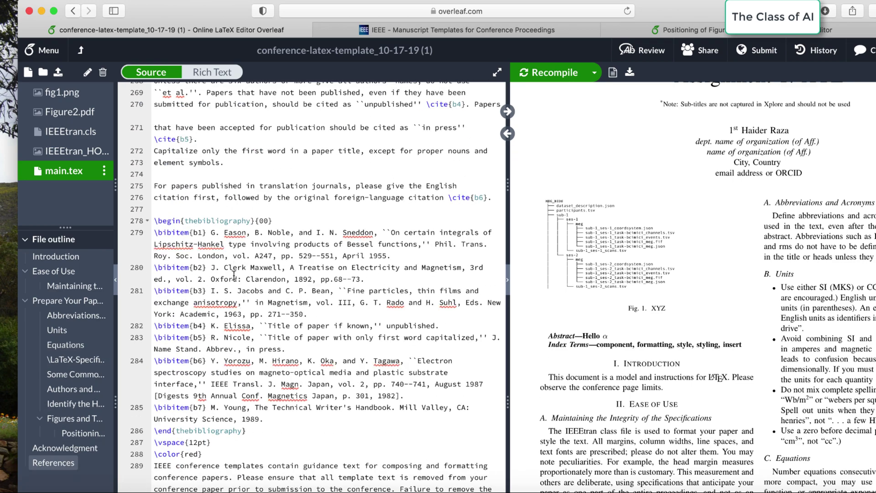
scroll(234, 274, down, 3)
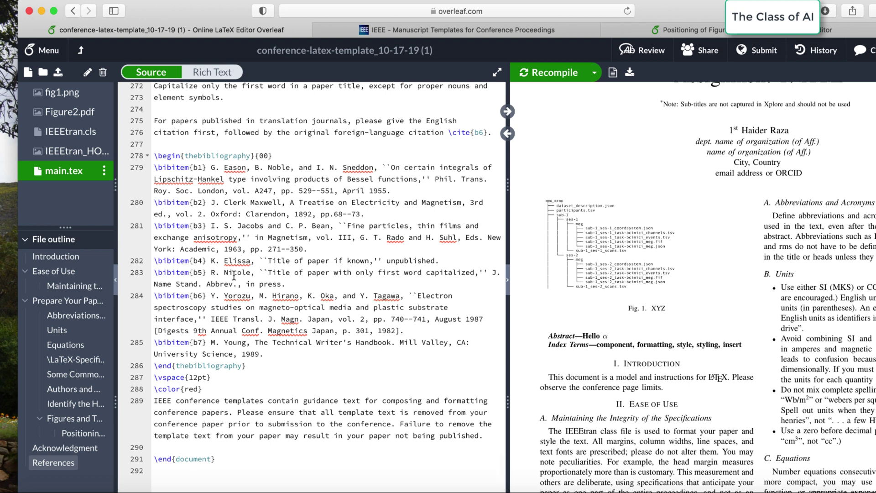
scroll(234, 276, up, 3)
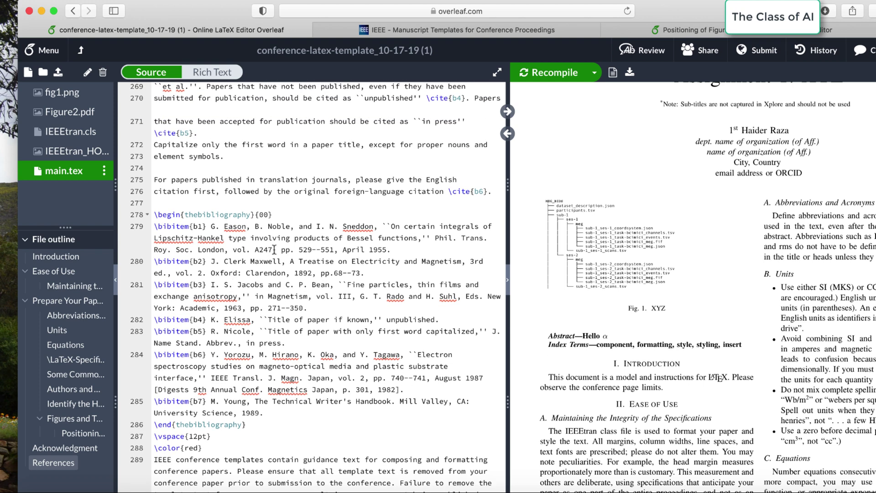
mouse_move(538, 103)
click(296, 216)
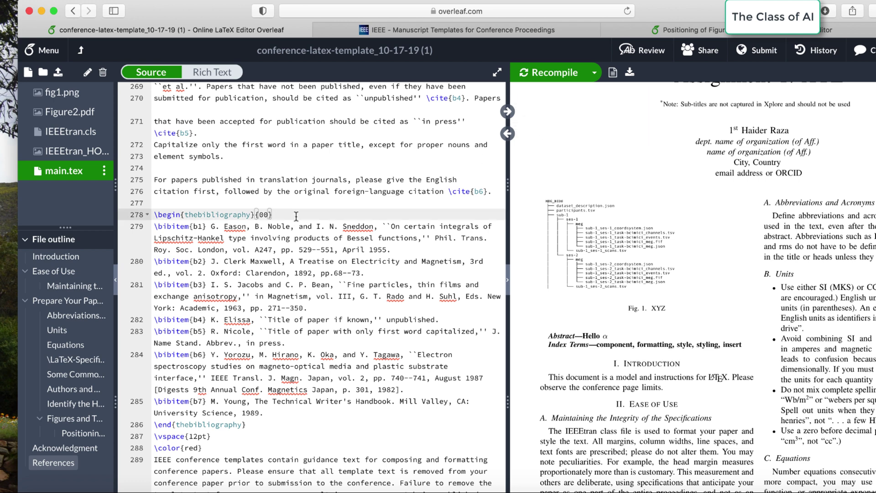
key(BackSpace)
key(BackSpace)
key(BackSpace)
scroll(228, 277, down, 2)
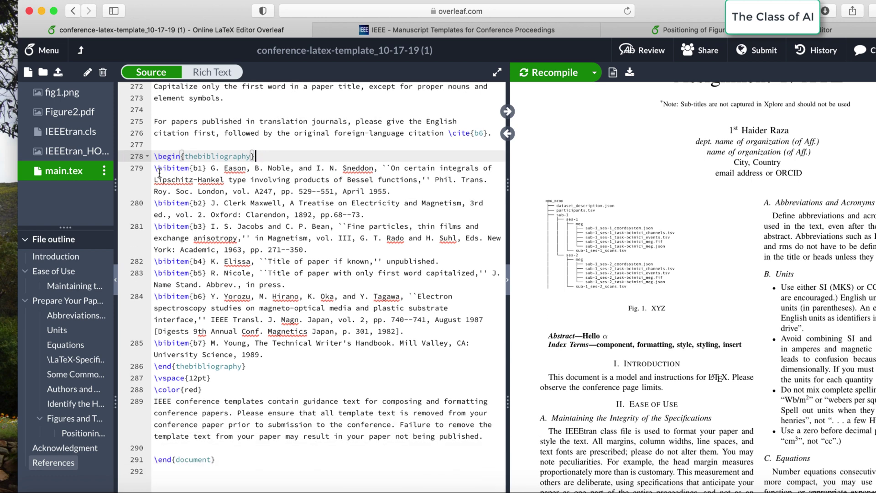
- Delete all sample \bibitem entries b1 to b7 and the \vspace, \color{red} and template notice lines below the bibliography
drag(155, 169, 283, 350)
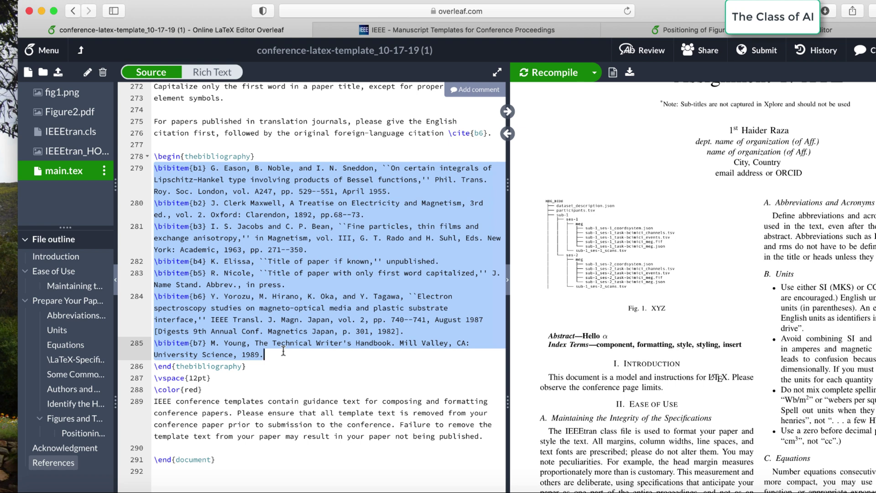
key(BackSpace)
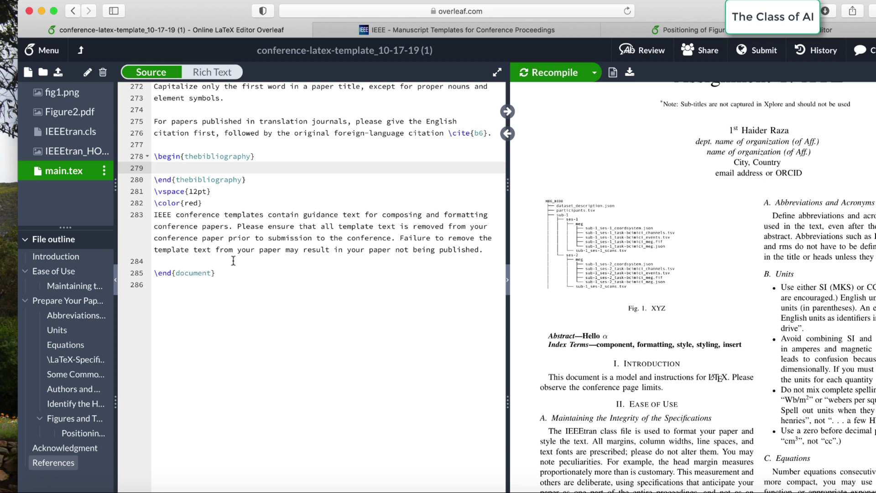
drag(154, 191, 155, 261)
key(BackSpace)
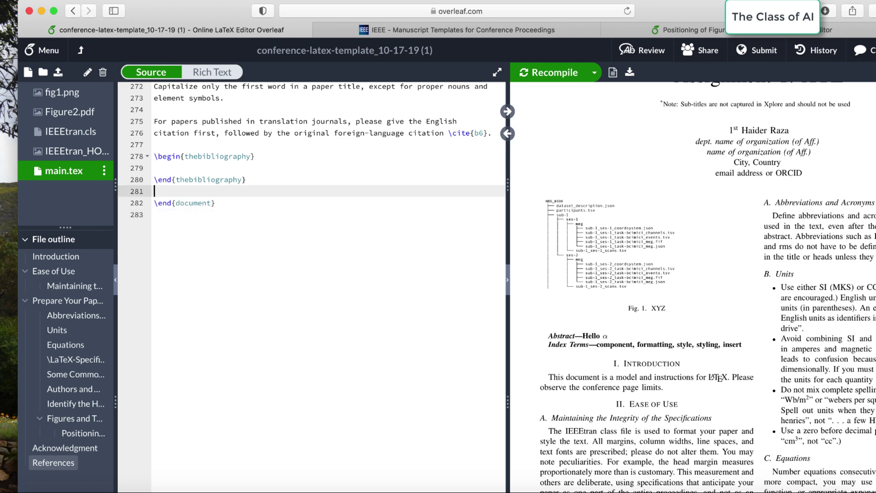
- Return from the figure positioning article to the Google results and search for "biblography ieee .bib"
click(675, 30)
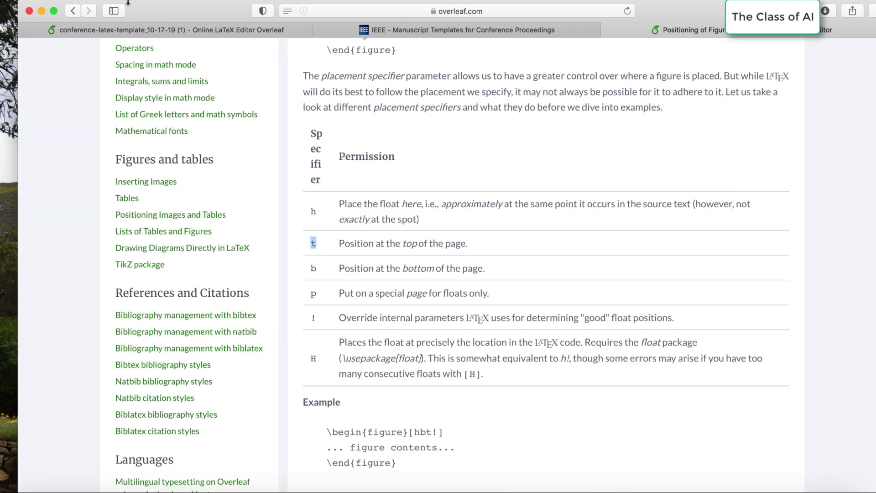
click(72, 11)
click(248, 73)
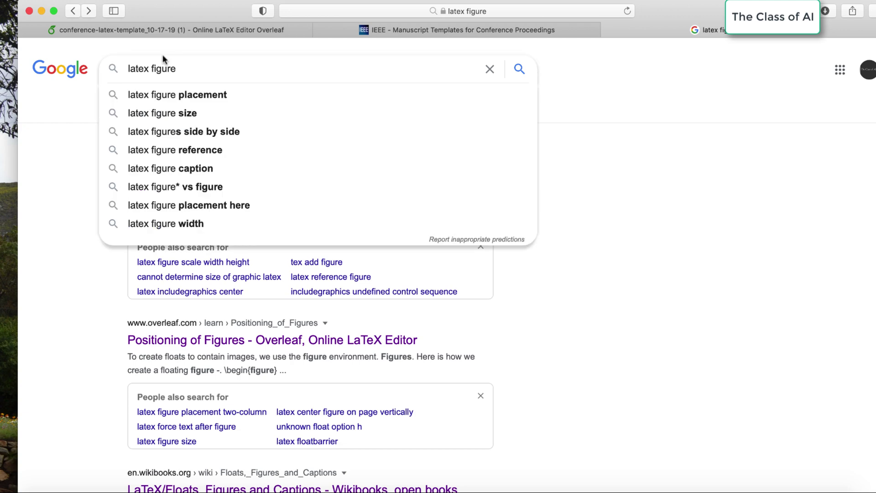
double_click(137, 68)
text(bib)
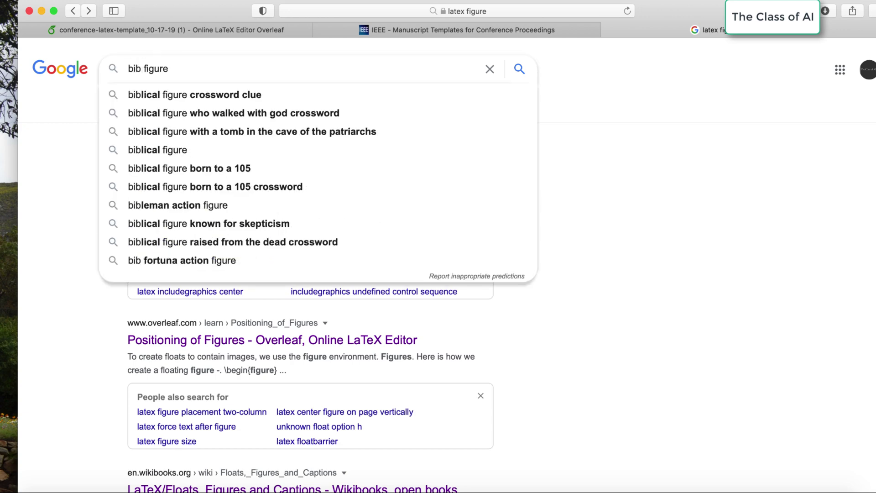
text(liography)
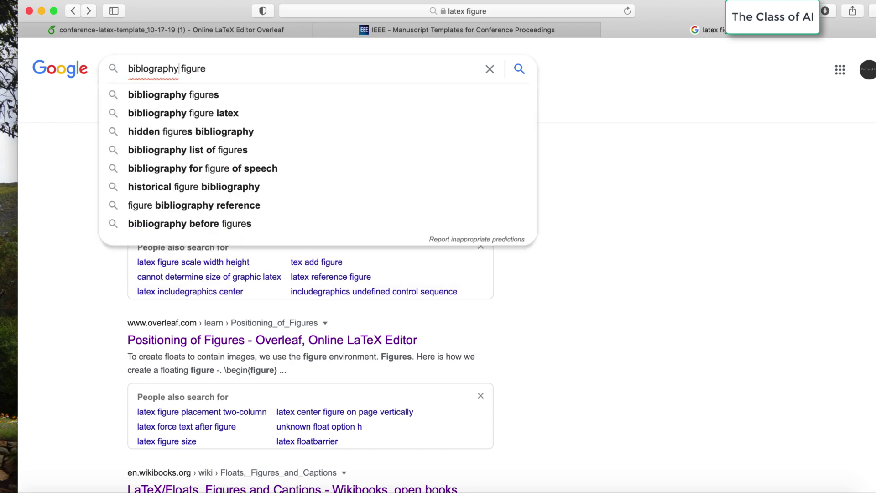
text( ieee  )
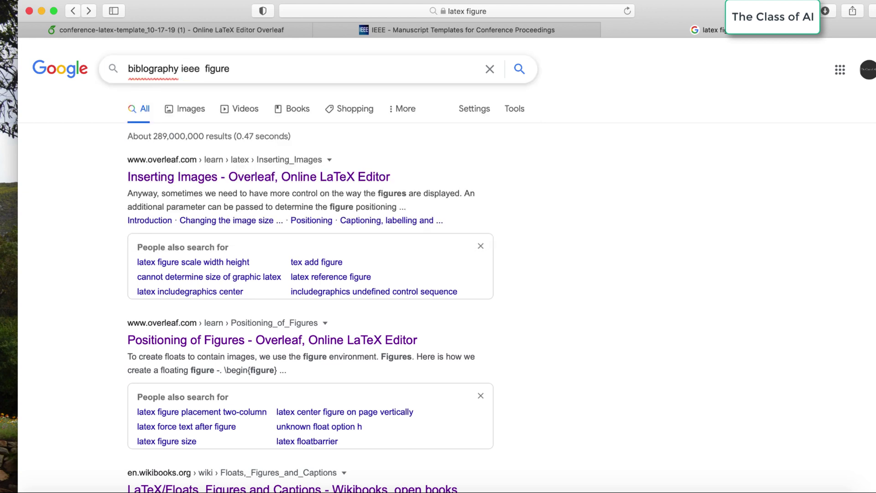
text(.bbl)
key(shift+Right)
key(shift+Right)
key(shift+Right)
key(shift+Right)
key(BackSpace)
key(BackSpace)
key(BackSpace)
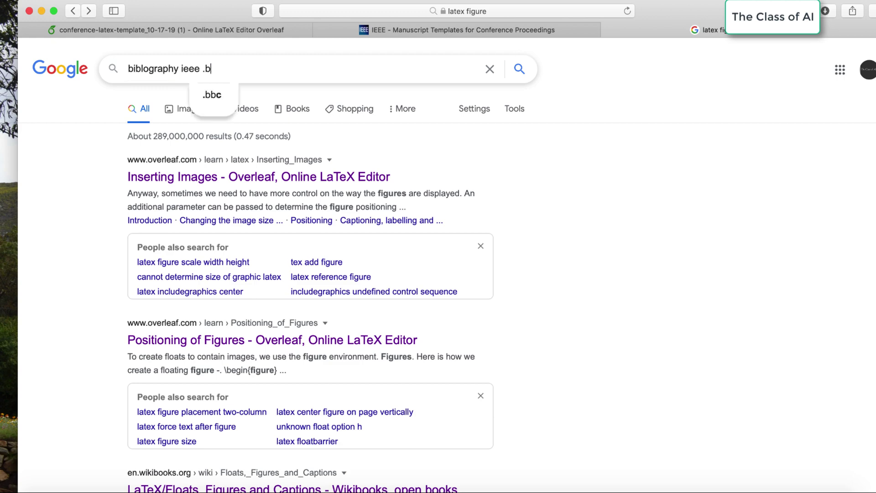
text(ib)
key(Return)
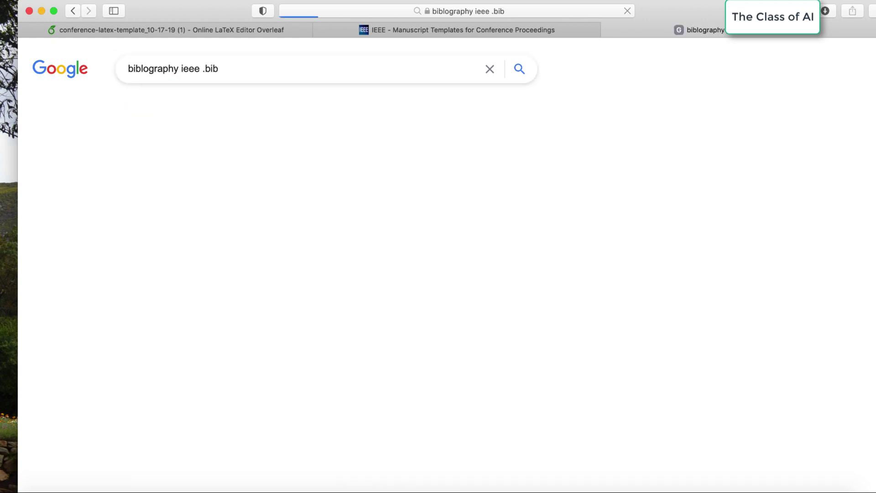
- Open the BibTeX IEEEtran style guide and copy the \bibliographystyle{IEEEtran} and \bibliography{sampleBibFile} lines from its usage example
click(174, 223)
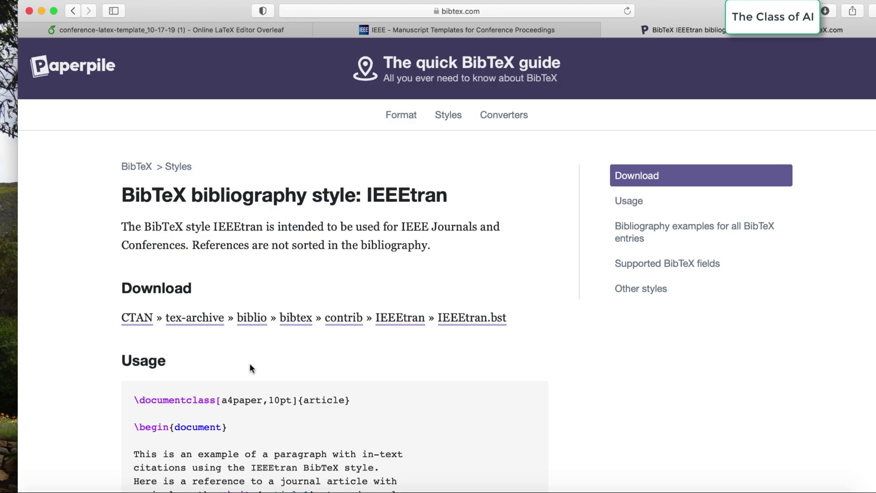
scroll(250, 366, down, 8)
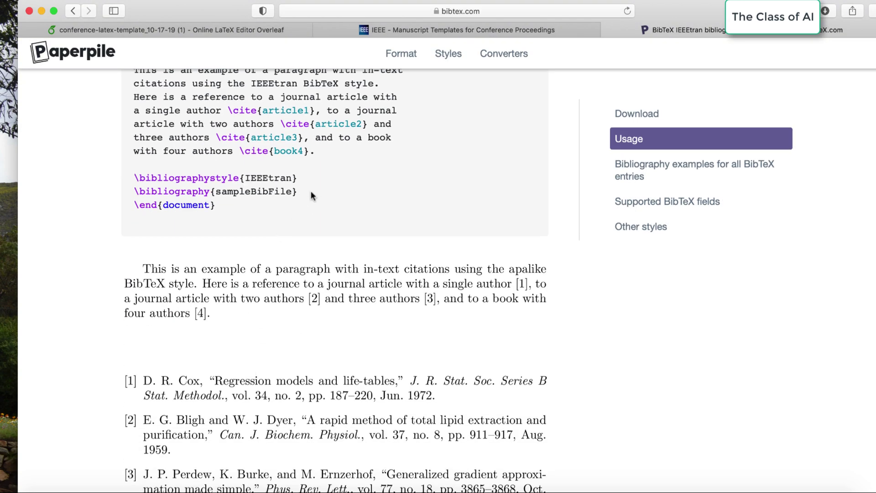
drag(311, 190, 133, 180)
key(super+c)
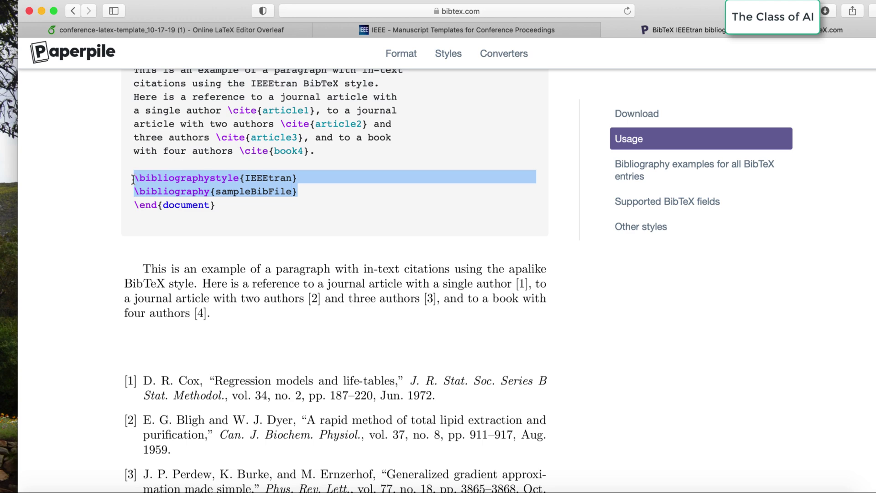
- Switch to the Overleaf project and replace the empty thebibliography environment in main.tex with the two copied bibliography lines
click(258, 32)
drag(247, 179, 150, 157)
key(super+v)
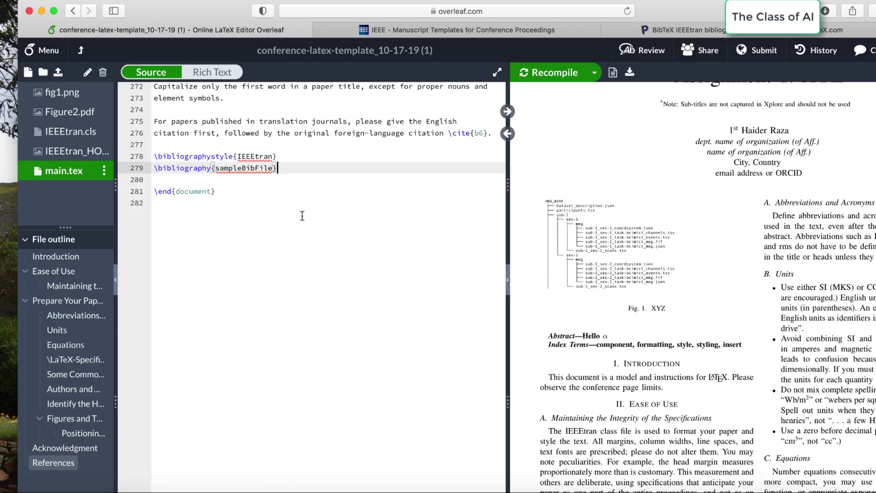
click(302, 202)
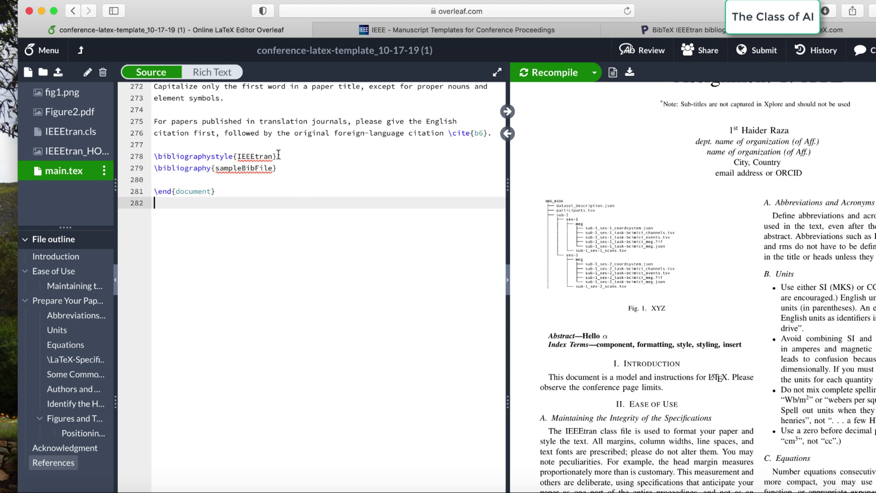
- Change the \bibliography argument from the sample file name to references and recompile the document
drag(279, 156, 149, 160)
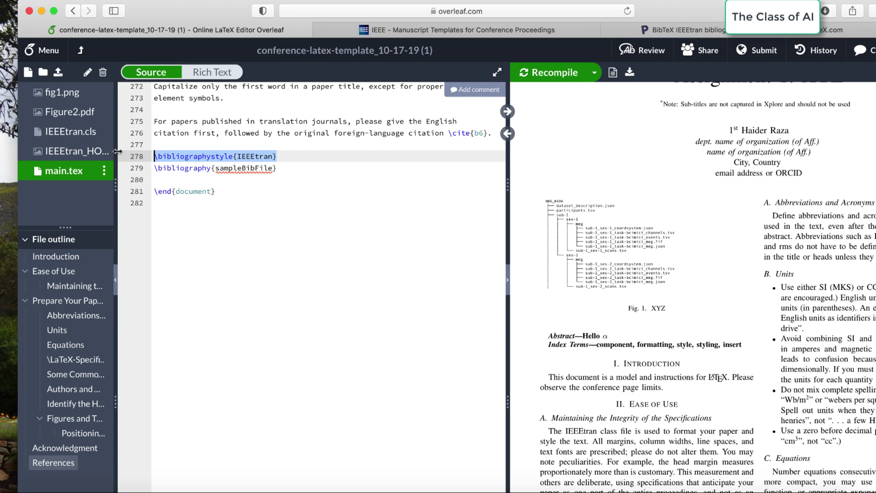
double_click(250, 169)
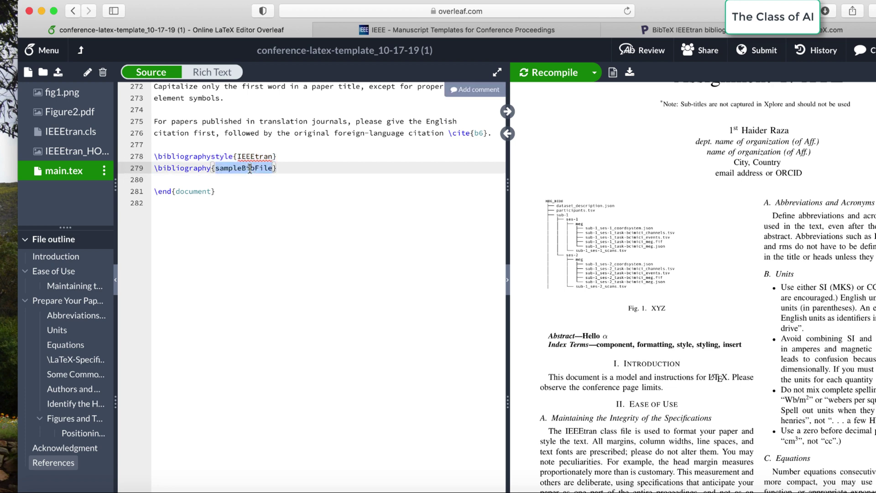
text(refe)
text(rences)
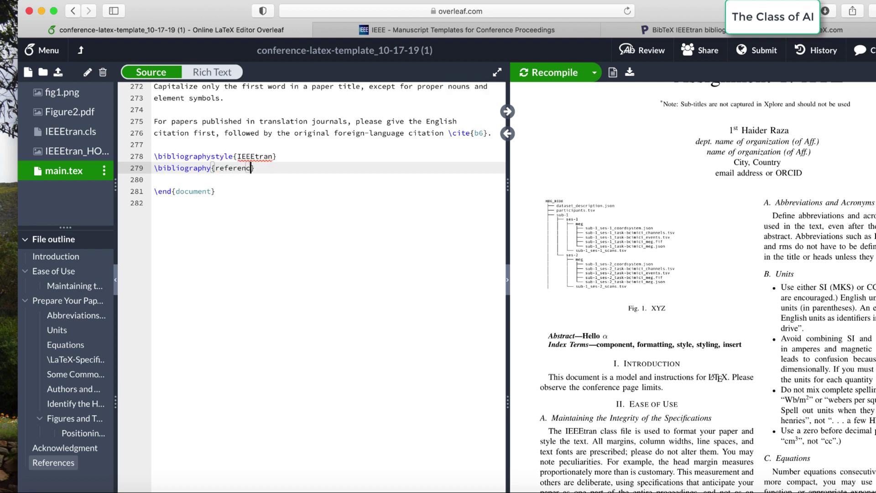
click(325, 187)
key(super+s)
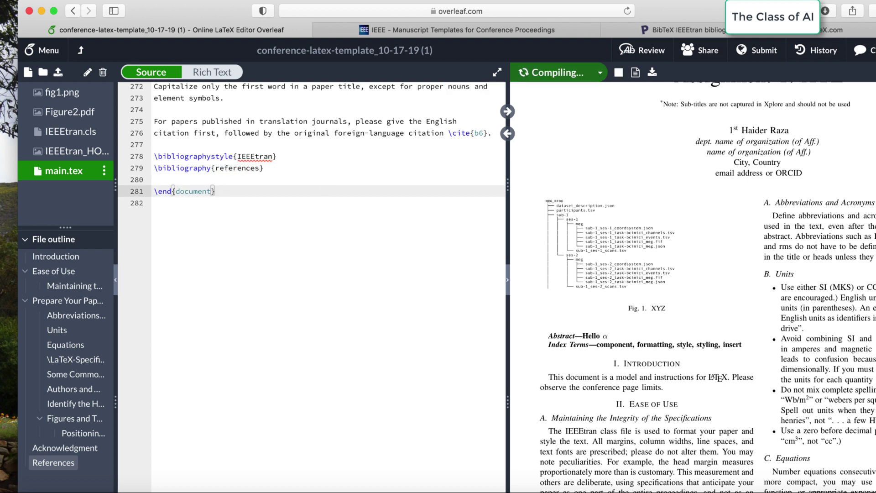
- Create a new project file named references.bib, reusing the name from the \bibliography command
double_click(242, 168)
key(super+c)
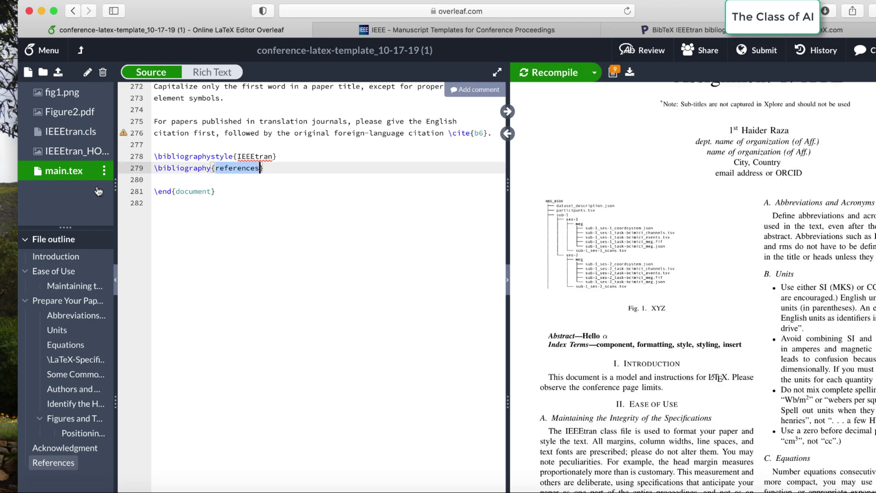
click(32, 79)
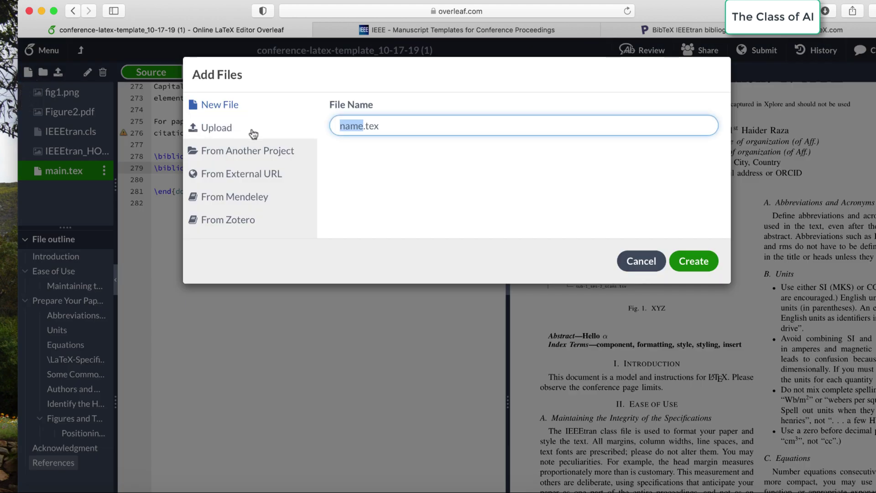
key(super+v)
key(Right)
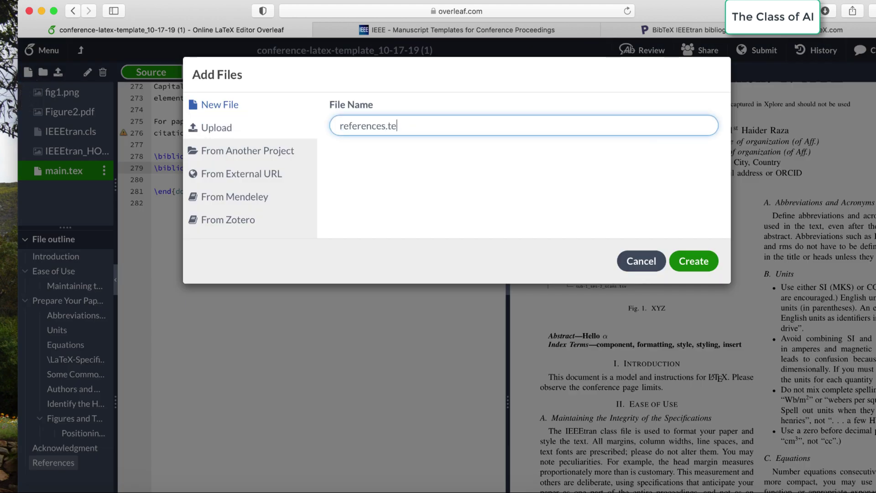
text(bib)
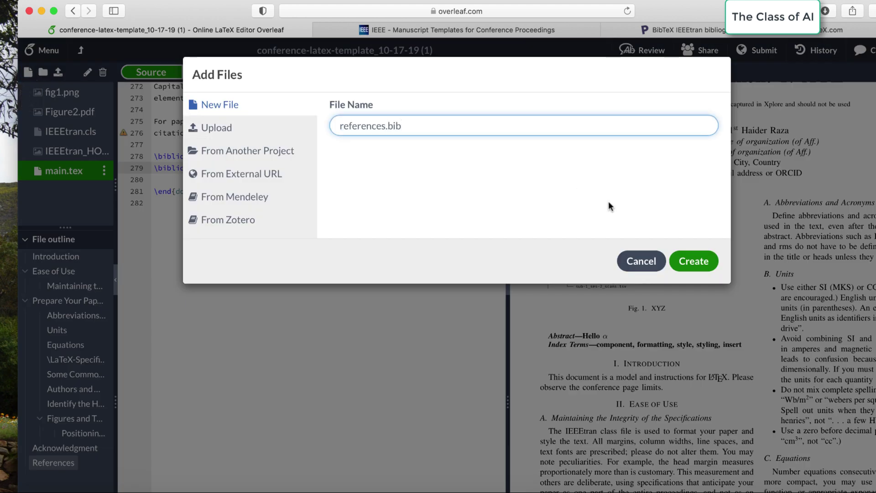
click(680, 261)
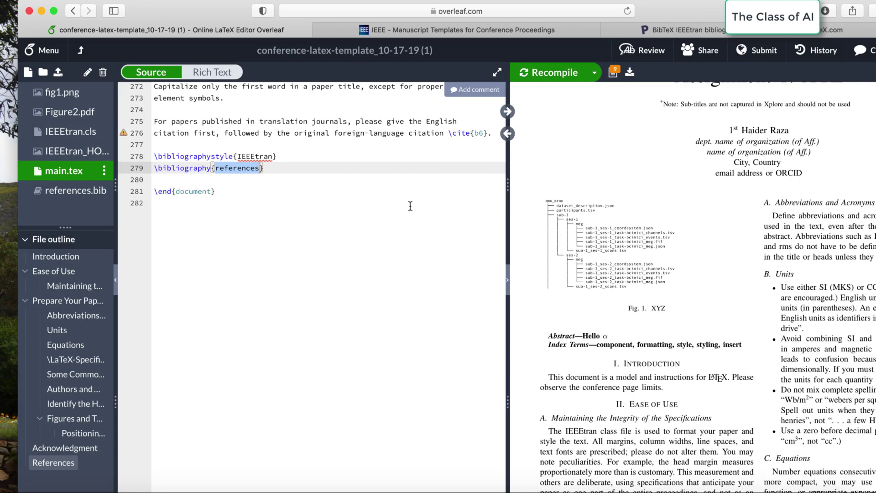
- Open Google Scholar in a new browser tab
scroll(410, 160, up, 3)
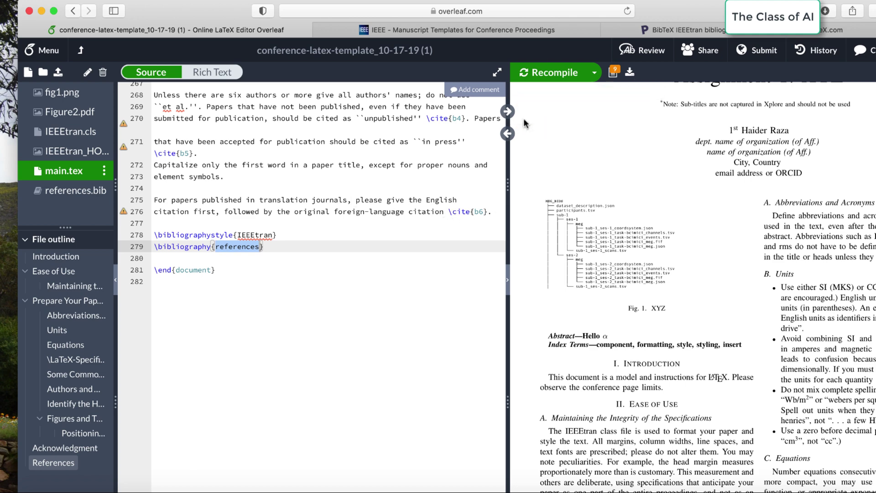
click(723, 35)
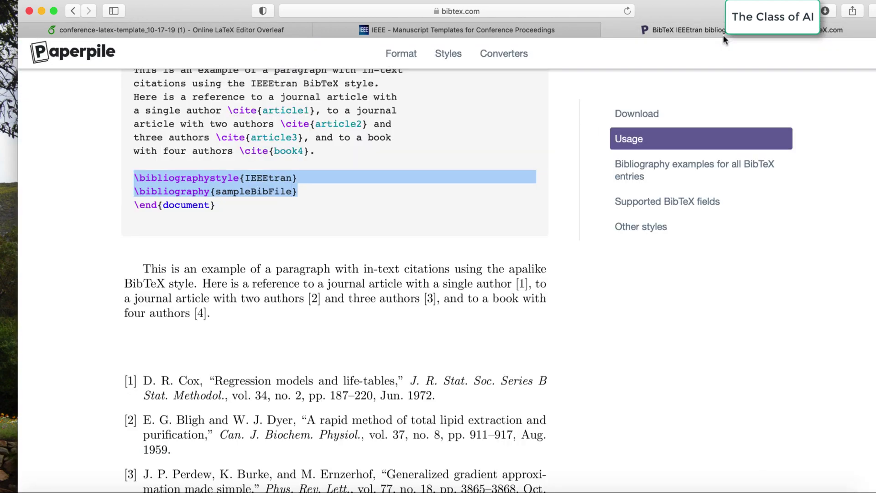
key(super+t)
text(sch)
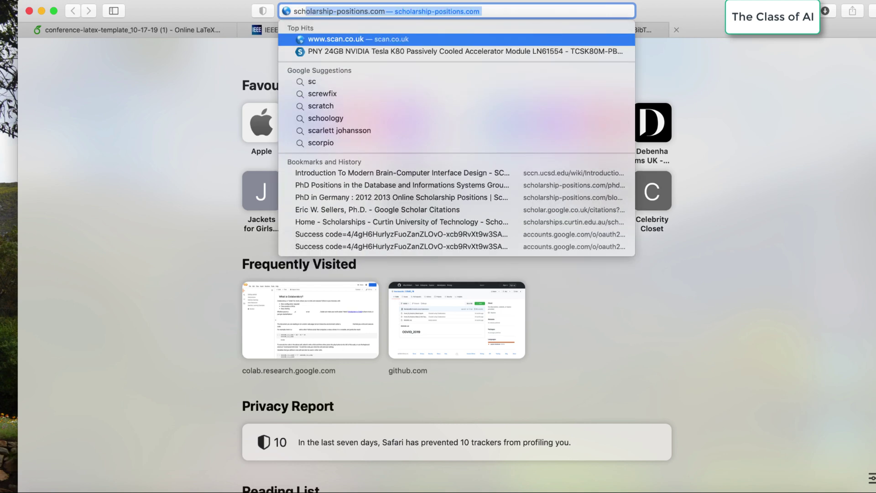
text(olar google)
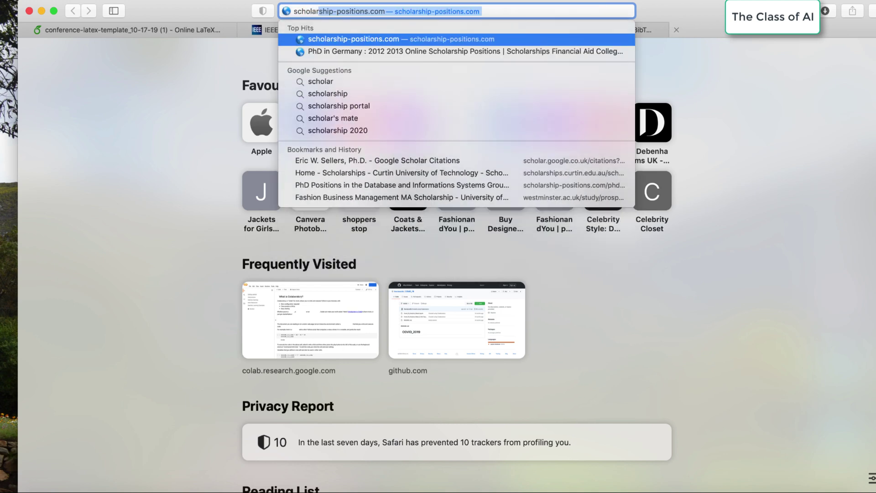
key(Return)
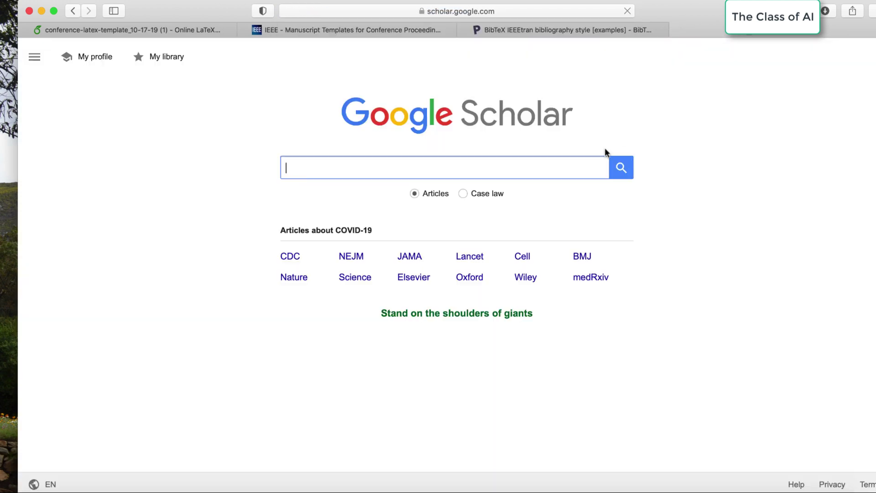
- Search for the author's name with essex, open the author's profile and copy the title of the 2015 EWMA shift-detection paper
text(Haider)
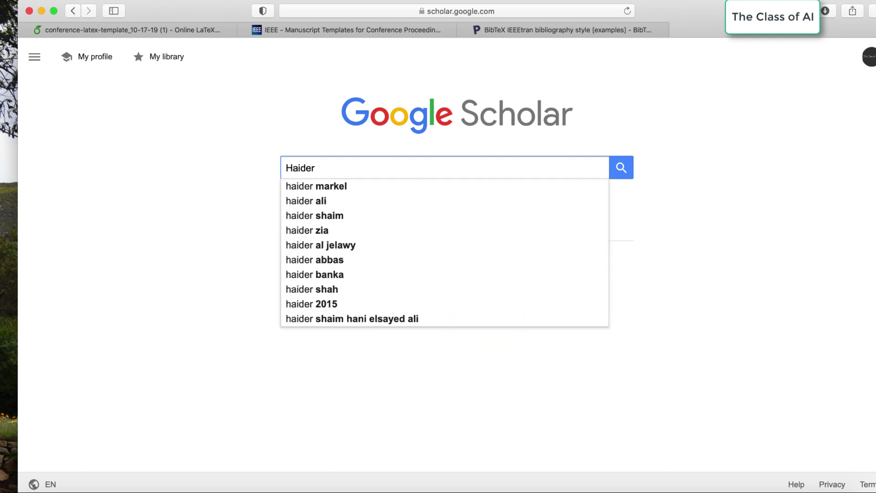
text( Raza e)
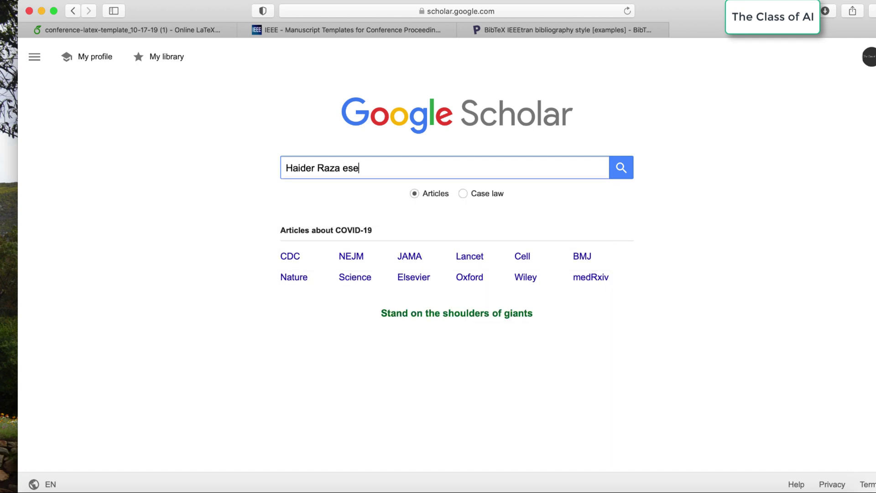
text(ssex)
key(Return)
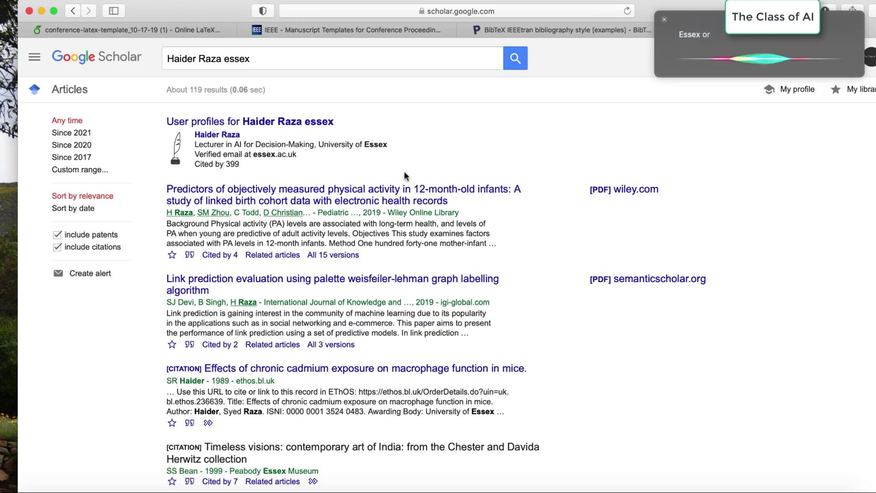
click(230, 135)
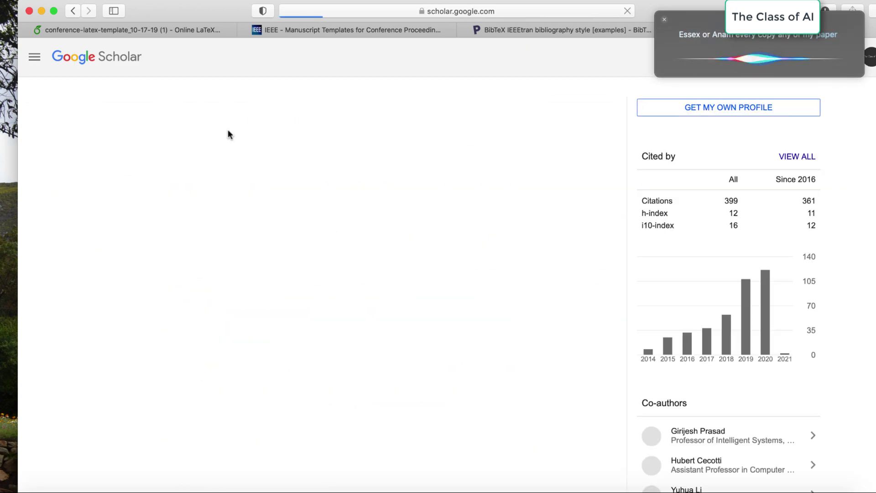
drag(176, 248, 100, 245)
key(super+c)
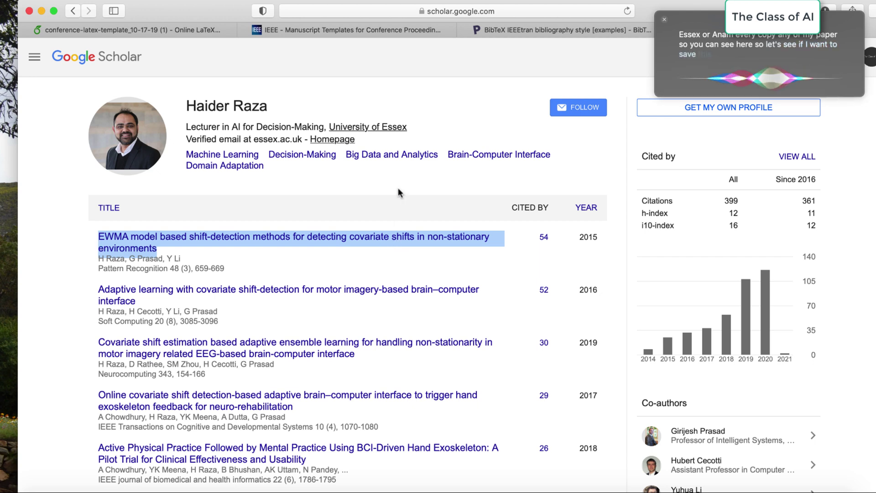
- Dismiss the voice assistant overlay and quit WhatsApp
click(664, 20)
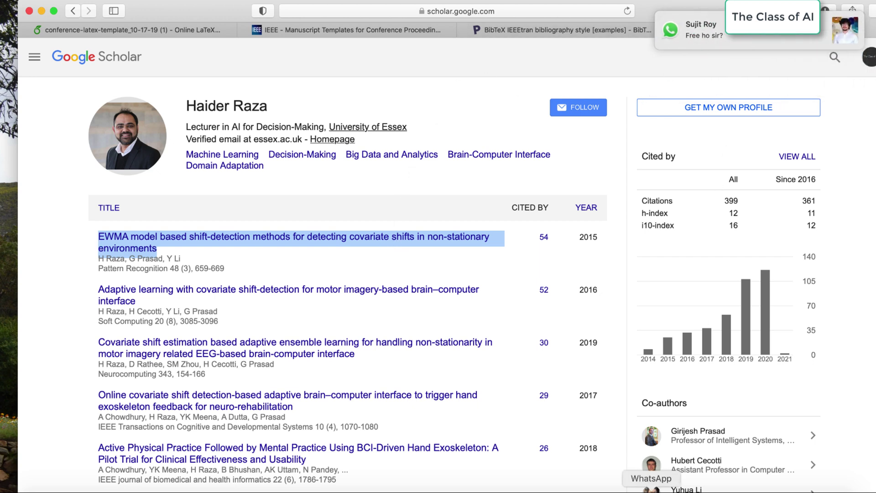
right_click(666, 491)
click(657, 475)
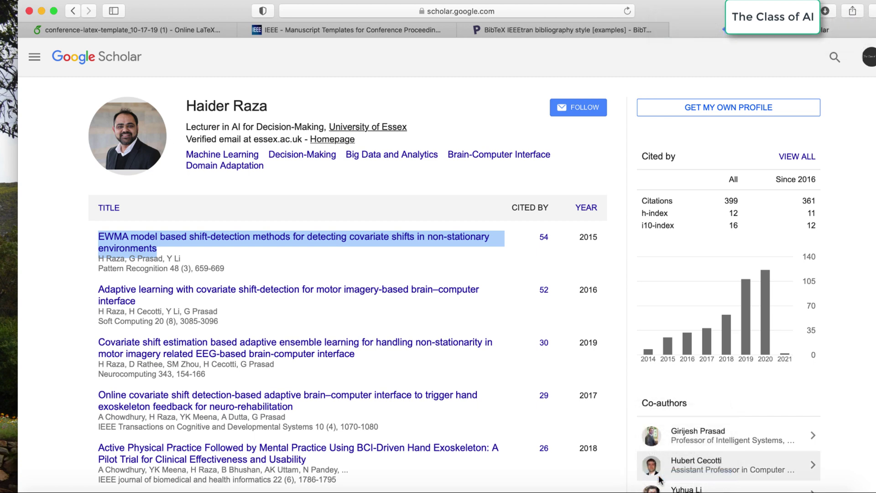
- Return to the Google Scholar home page and search for the copied EWMA paper title
click(133, 70)
key(super+v)
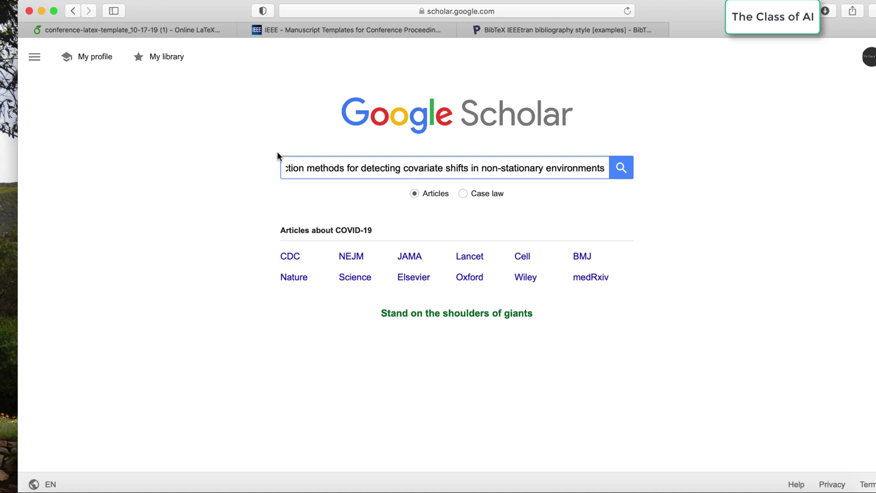
click(74, 11)
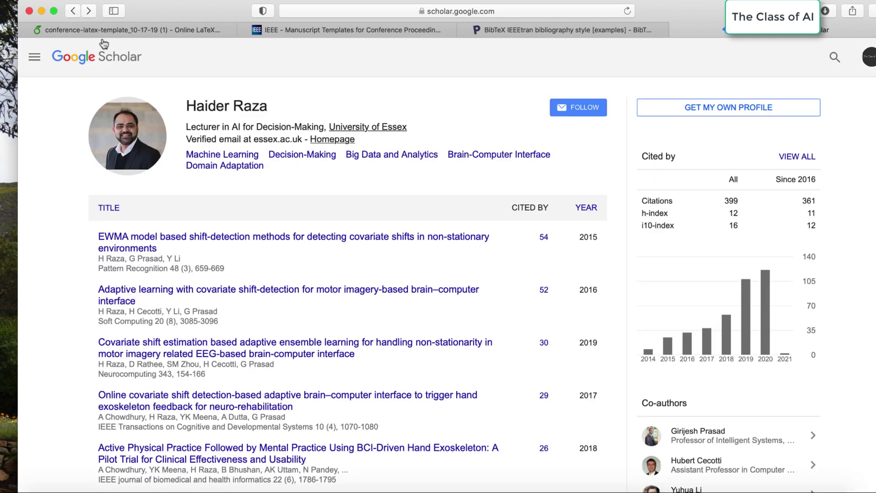
click(87, 57)
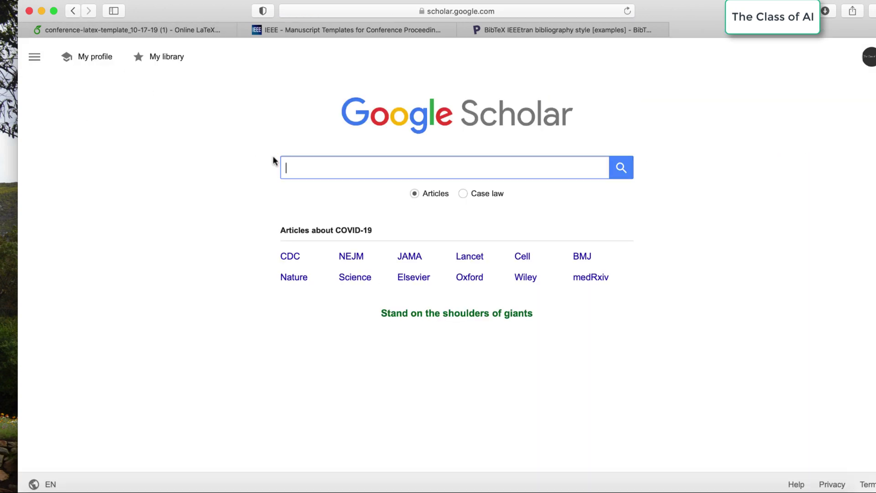
key(super+v)
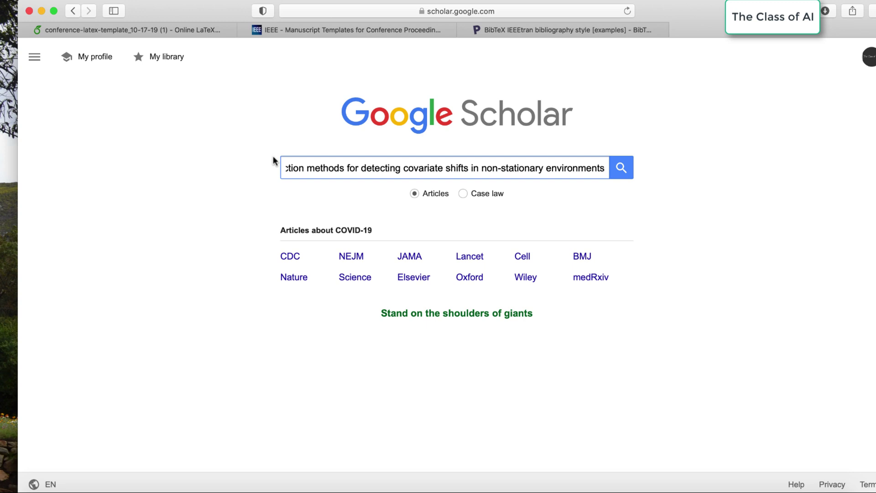
key(Return)
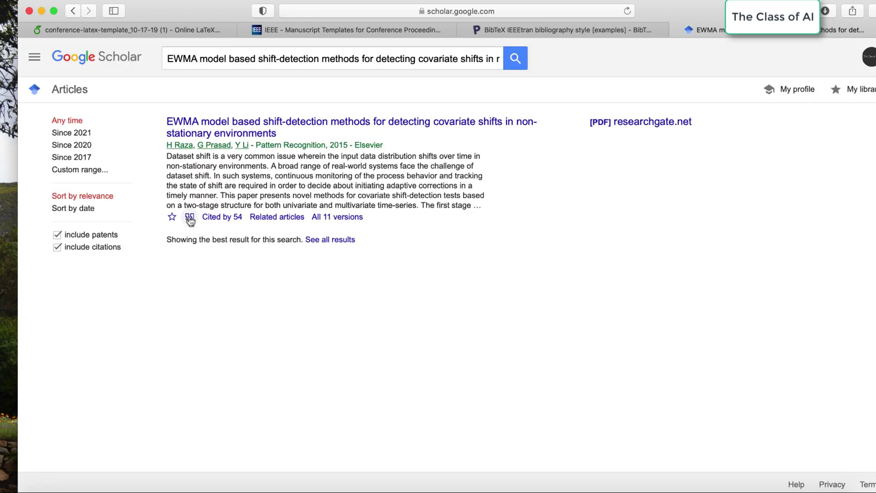
click(190, 218)
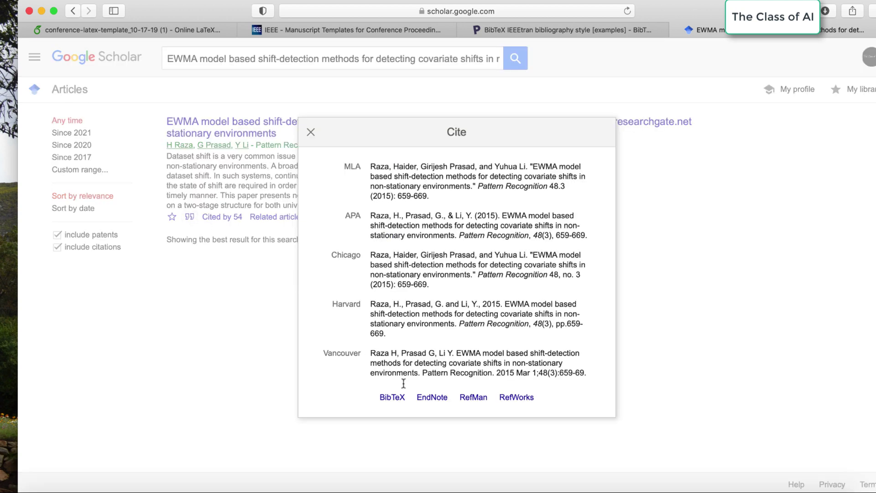
click(398, 398)
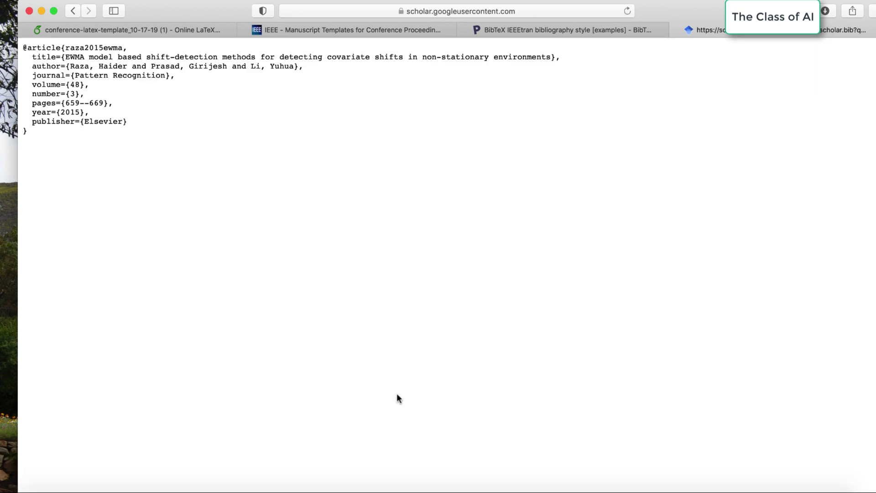
drag(215, 266, 23, 48)
key(ctrl+c)
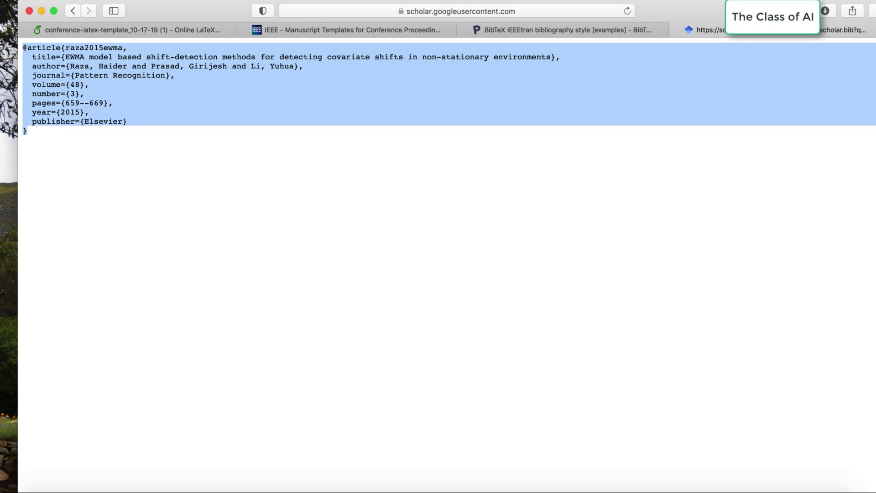
- Switch to the Overleaf project, paste the copied entry into references.bib with blank lines after it, and compile the document
click(210, 29)
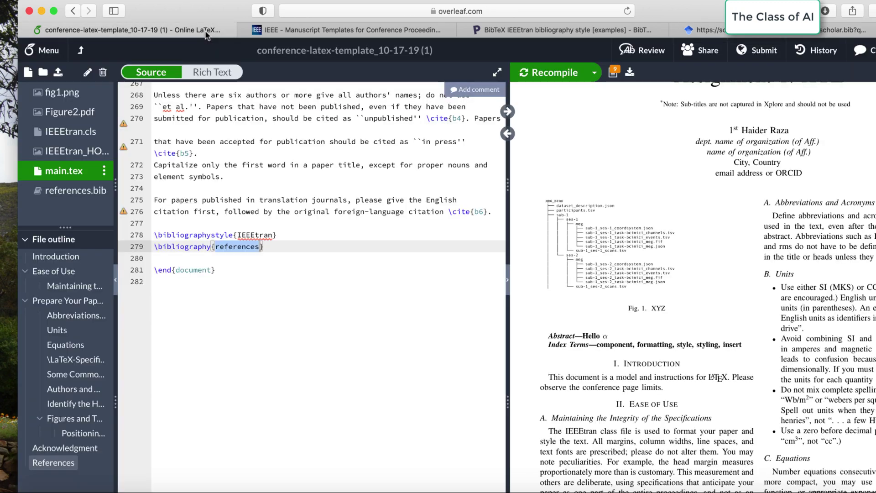
click(91, 190)
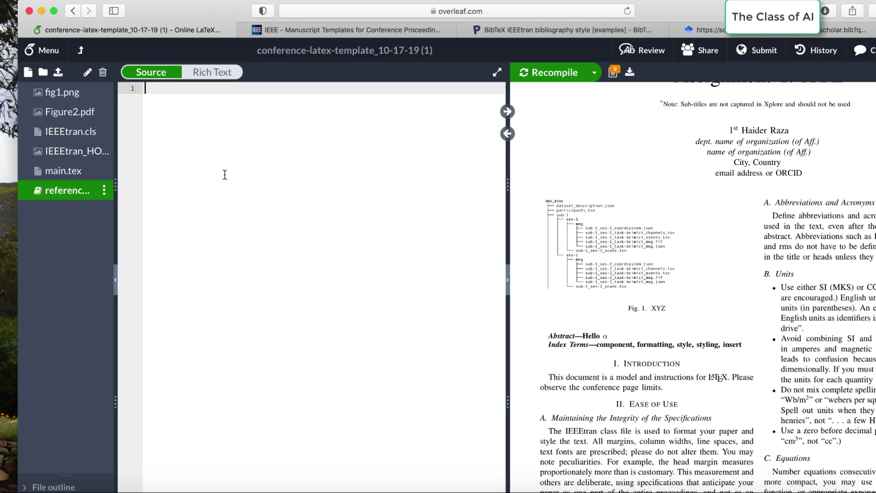
key(ctrl+v)
key(Return)
key(Return)
key(super+s)
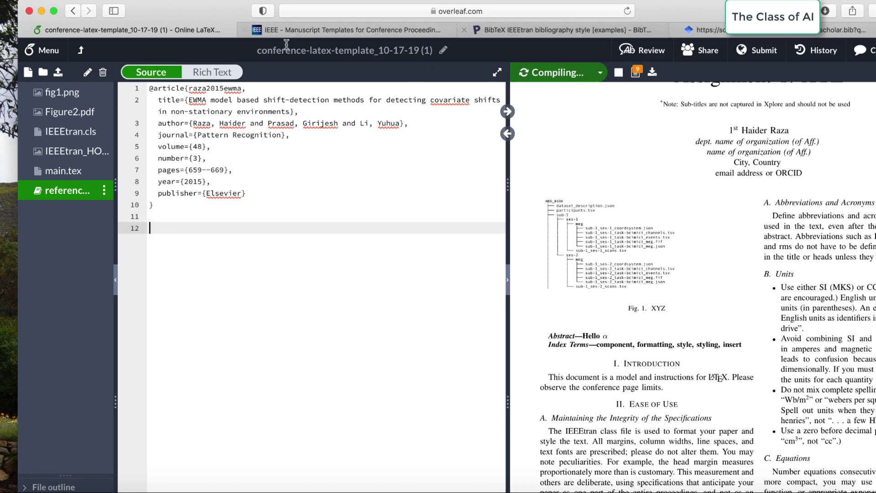
- In main.tex, replace \cite{b6} at the end of the translation journals paragraph with an empty \cite{} command
click(75, 170)
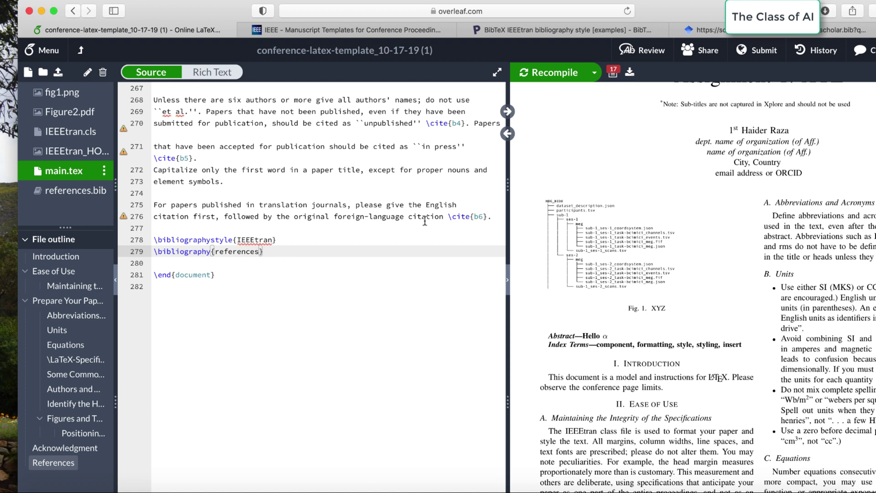
drag(449, 217, 487, 216)
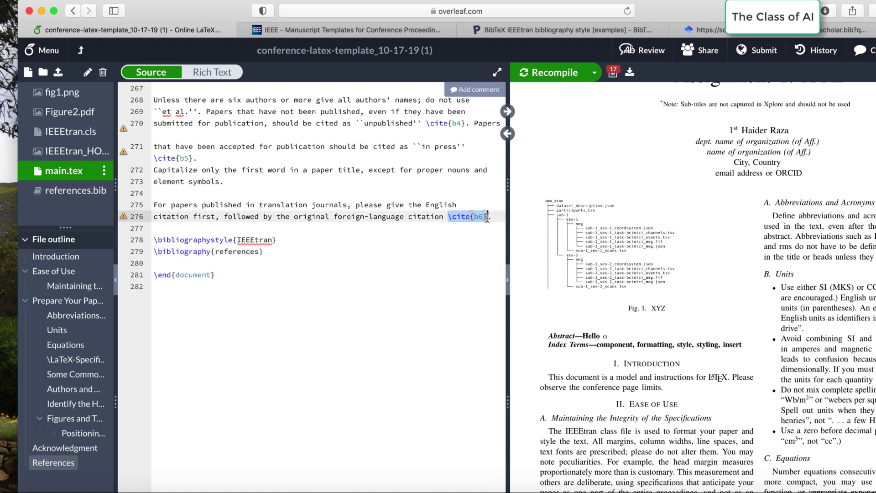
key(BackSpace)
text(\)
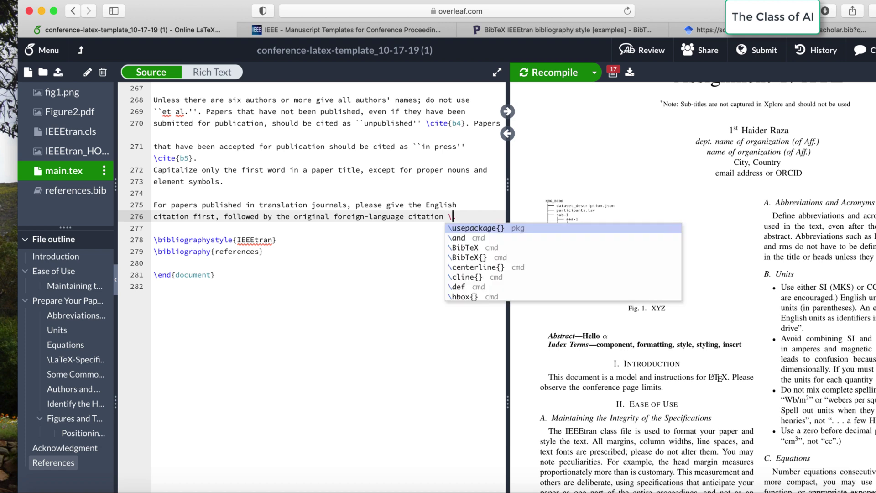
text(cite)
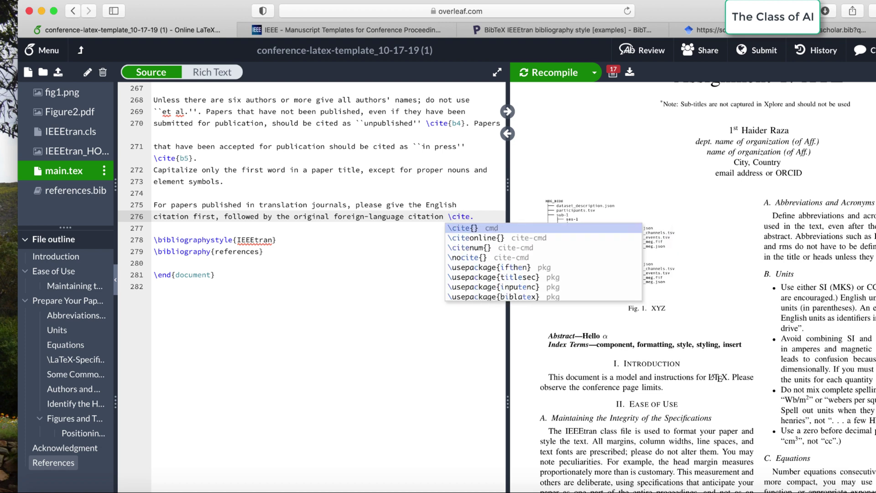
key(Return)
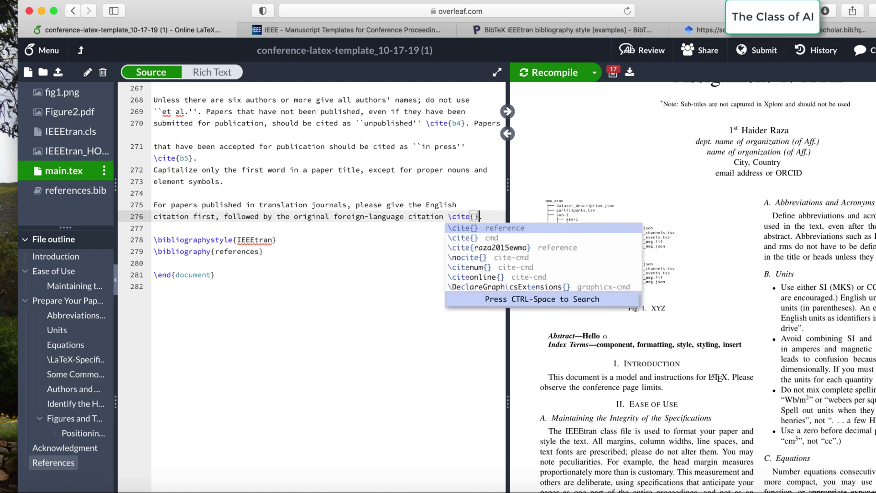
- Look up the entry key in references.bib and fill the empty citation in main.tex as \cite{raza2015ewma}
click(75, 190)
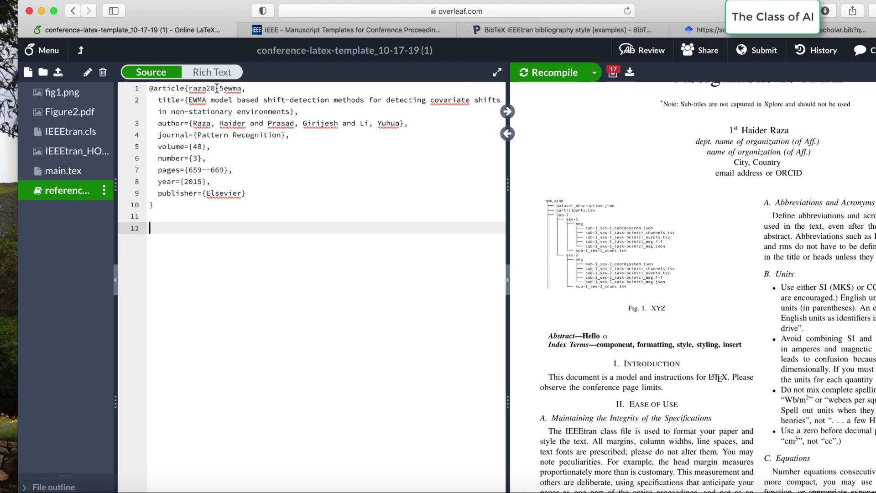
click(93, 172)
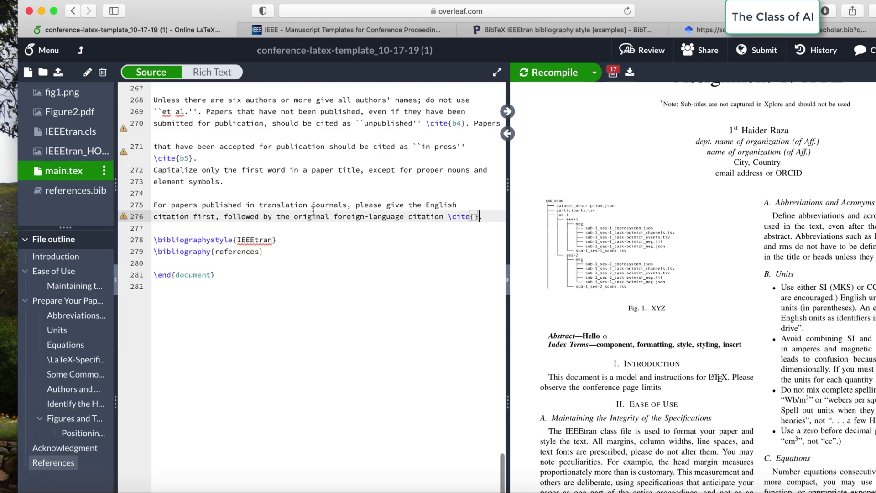
click(474, 217)
text(e)
key(BackSpace)
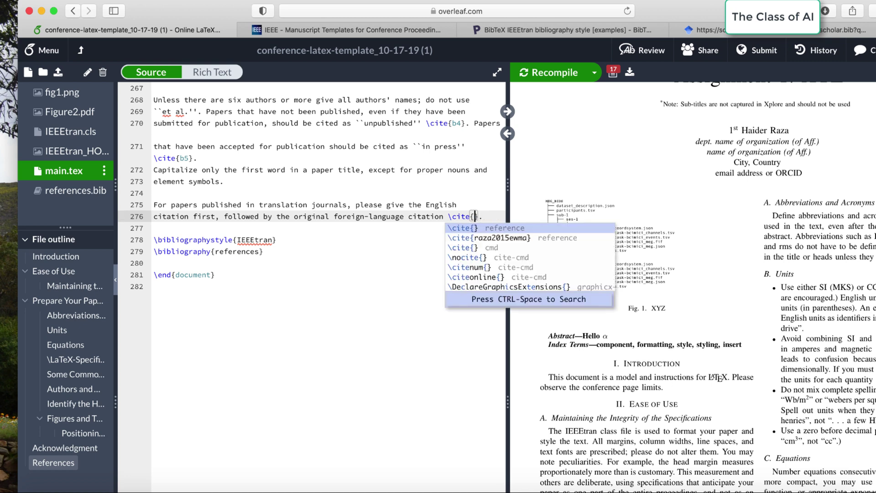
text(raz)
key(Return)
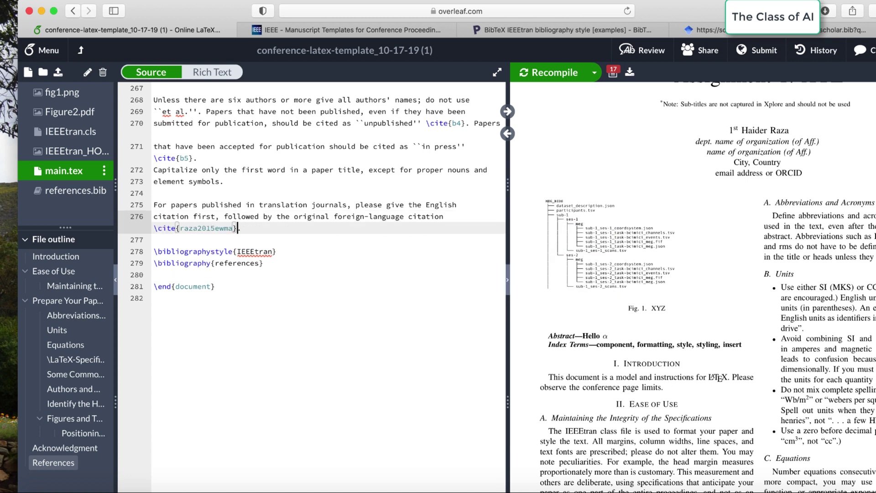
- Recompile the document and check the citation and References list at the end of the PDF
key(super+Return)
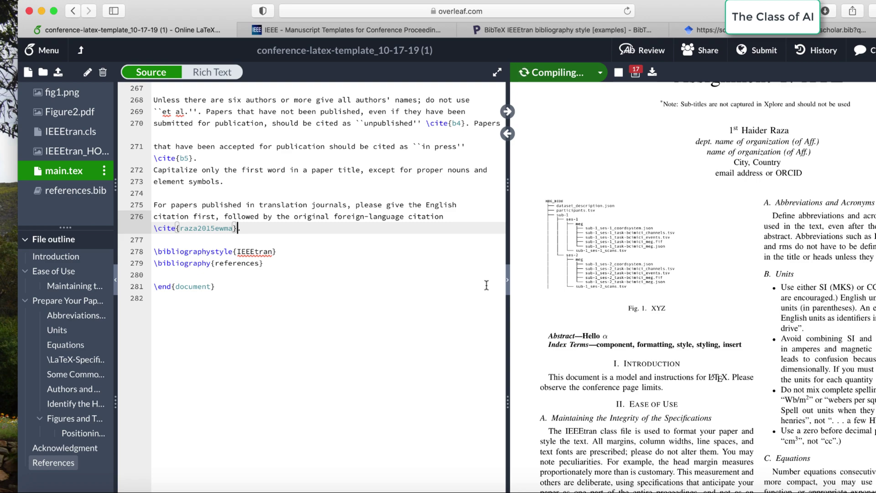
scroll(641, 350, down, 20)
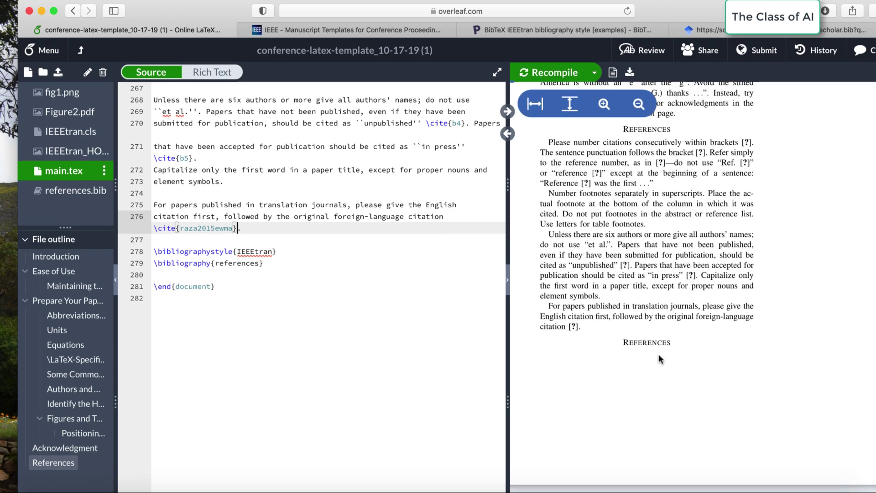
scroll(659, 354, down, 8)
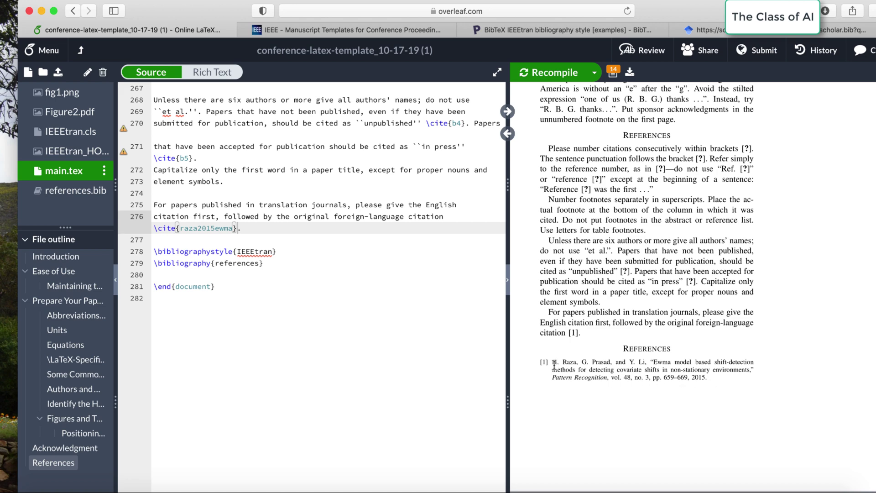
drag(553, 365, 711, 377)
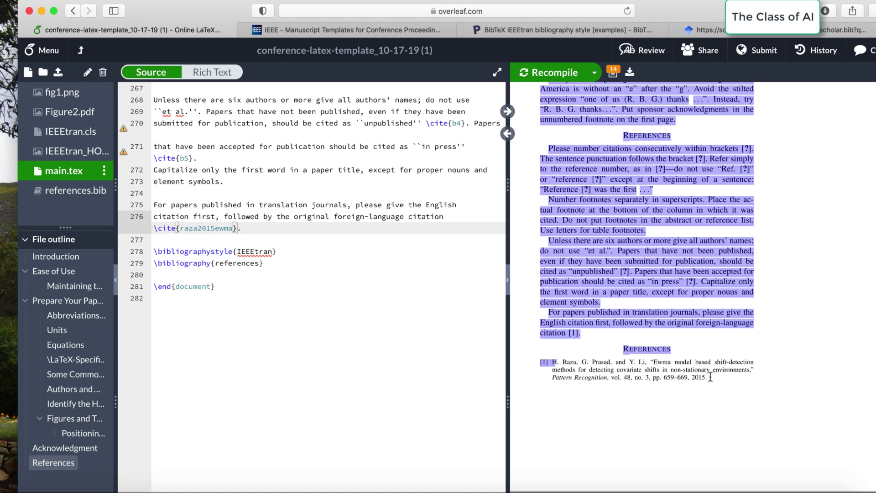
click(642, 324)
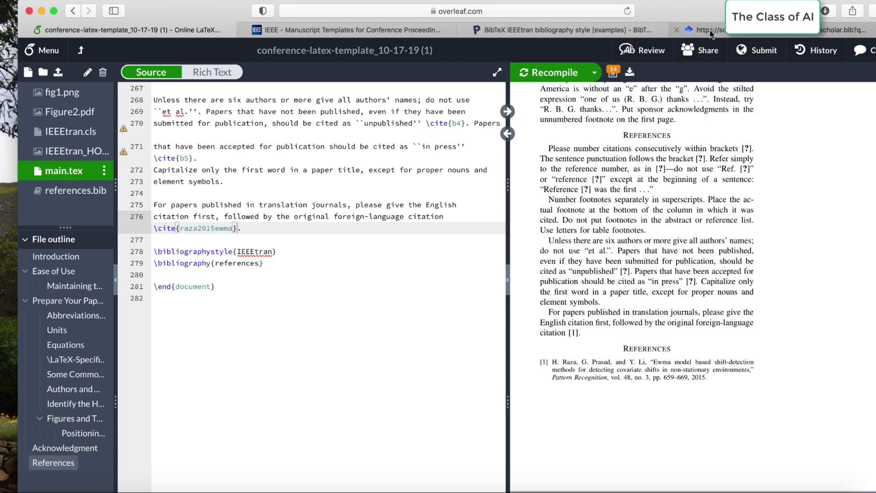
- Switch to Google Scholar, go back from the BibTeX entry, dismiss the citation window, and search for "CNN model"
click(680, 30)
click(73, 11)
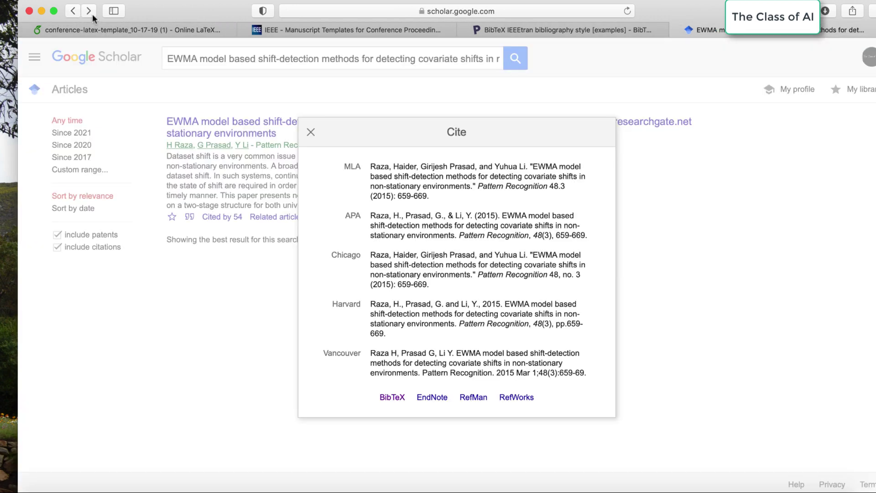
click(308, 132)
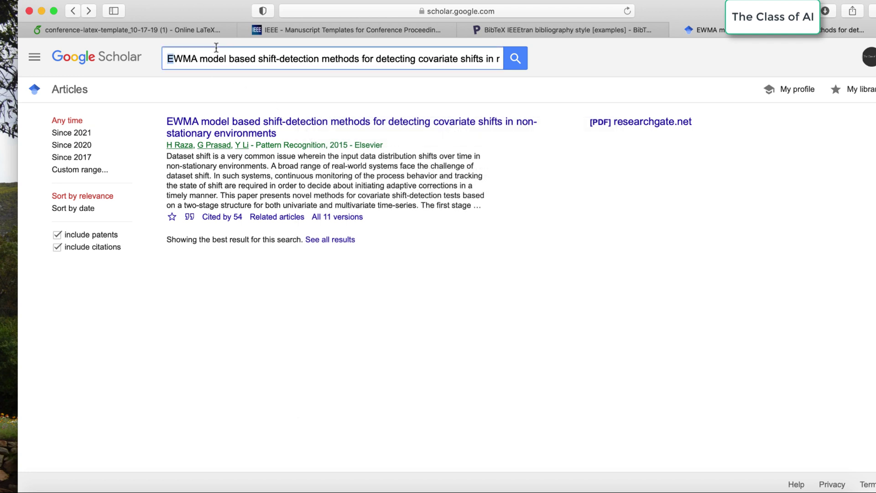
drag(168, 59, 515, 62)
text(C)
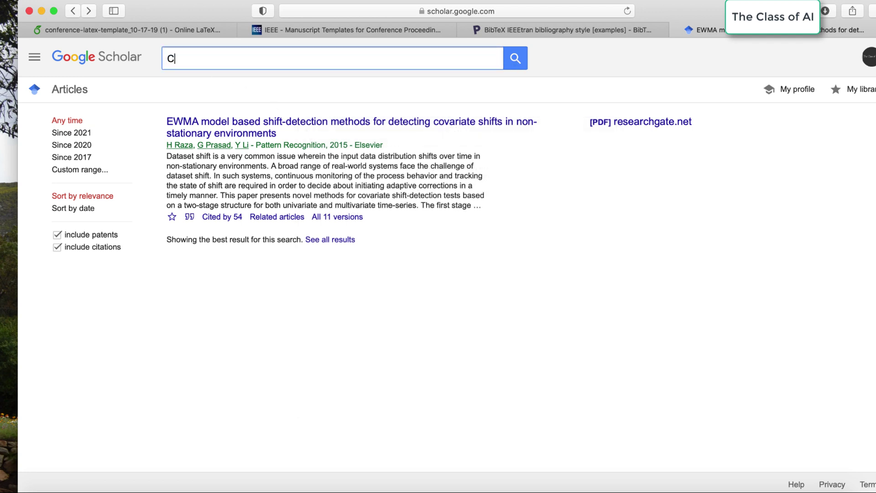
text(NN model)
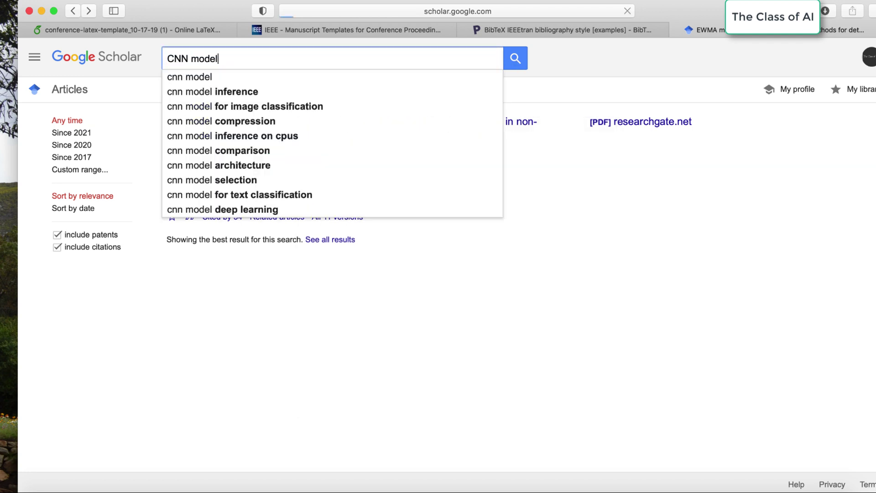
key(Return)
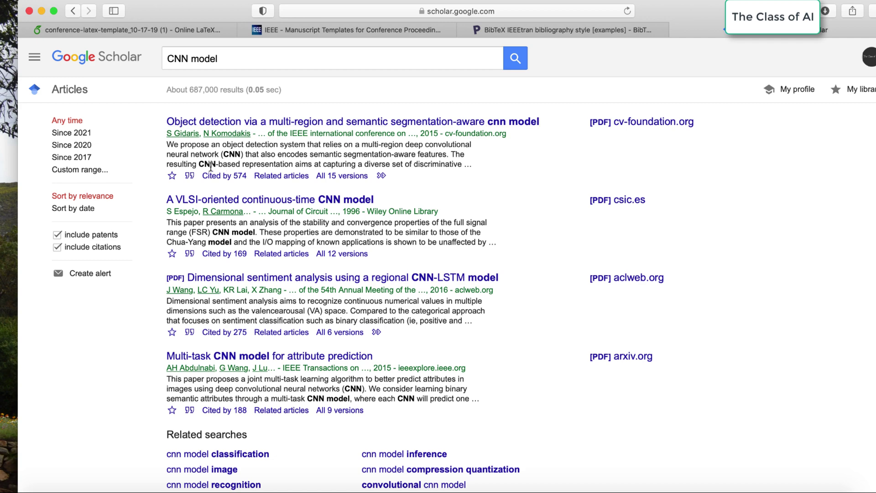
- Open the BibTeX citation of the first result, on object detection with a segmentation-aware CNN model, and copy the whole entry
click(190, 177)
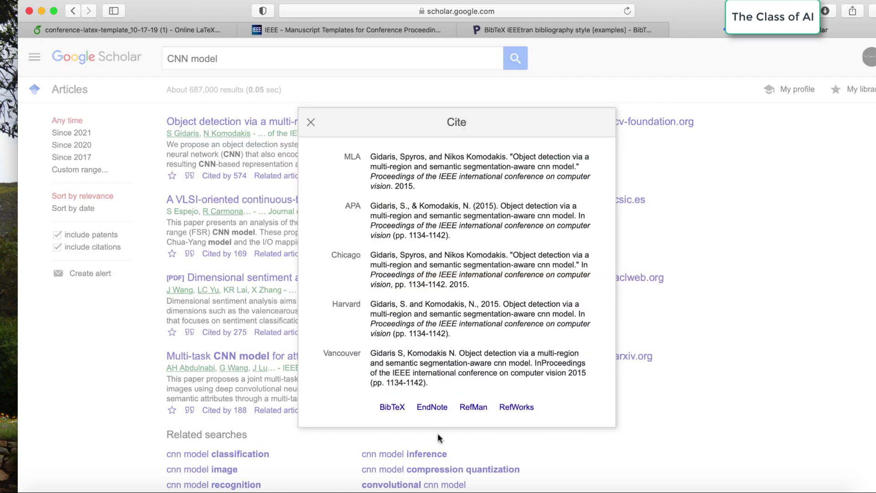
click(404, 412)
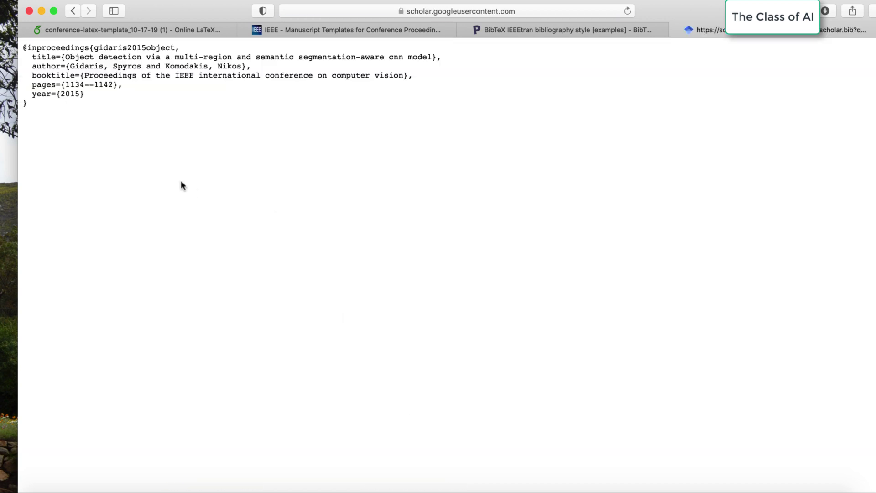
drag(180, 184, 9, 43)
key(ctrl+c)
- Switch to the Overleaf project and paste the copied entry into references.bib below the existing article entry
click(161, 35)
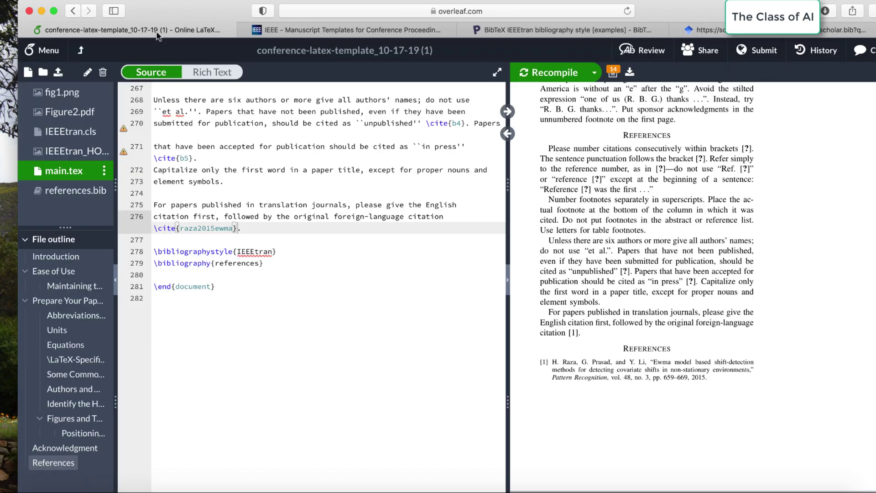
click(79, 191)
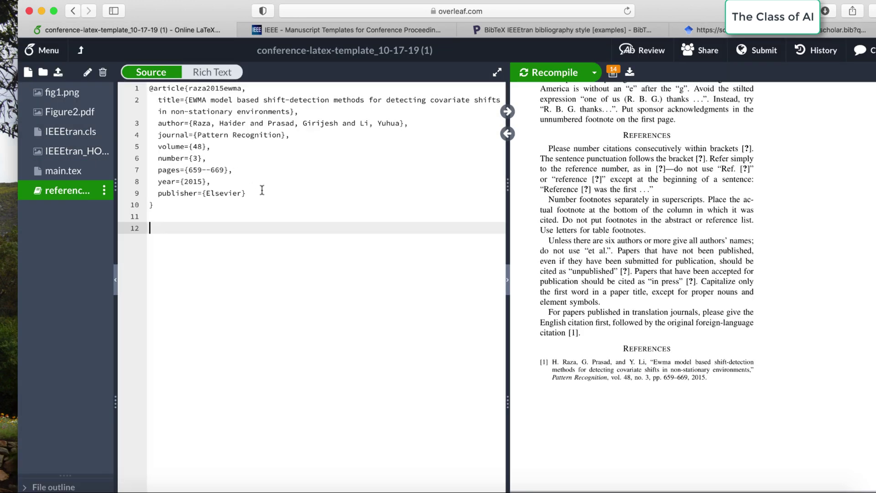
key(ctrl+v)
- Copy the new entry's key, add "Hello\cite{gidaris2015object}" after the \cite{raza2015ewma} sentence in main.tex, and recompile the document
double_click(257, 227)
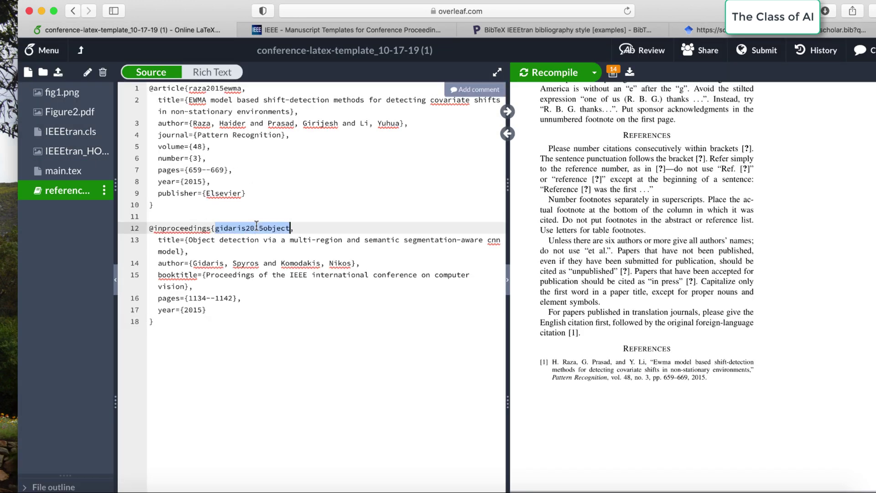
key(super+c)
click(64, 170)
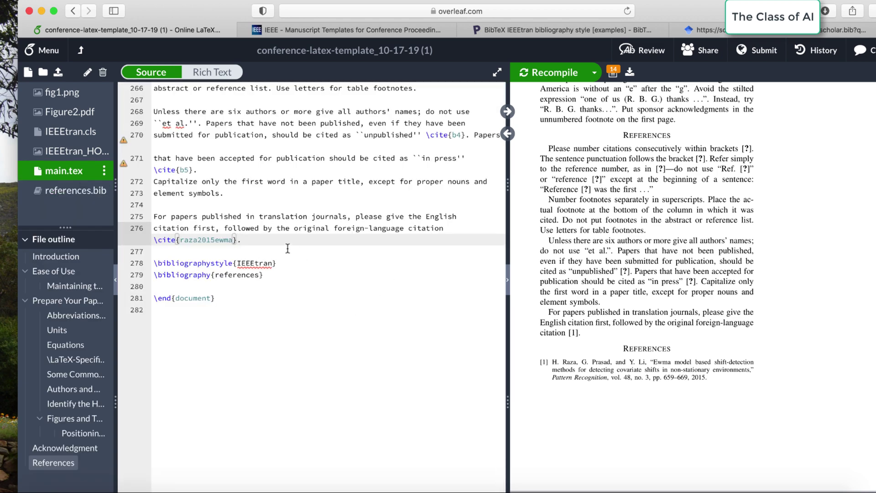
key(Right)
text(Hello)
key(BackSpace)
text(. Hello\cite)
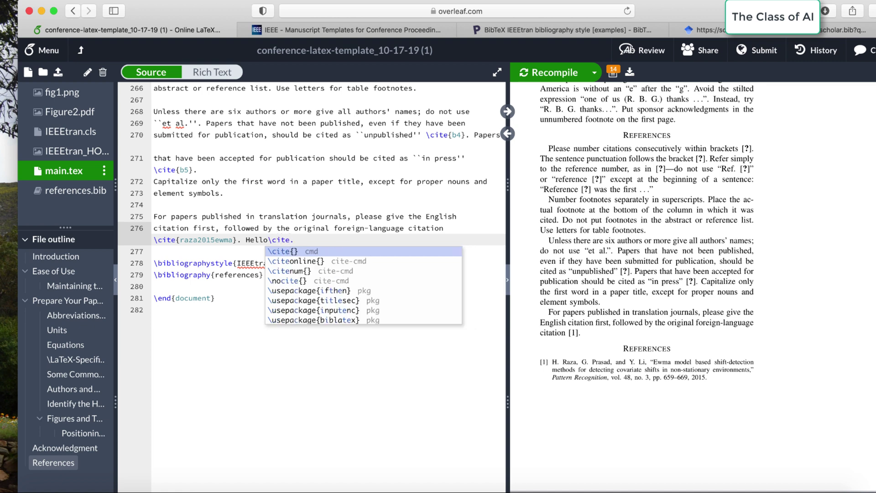
key(Return)
key(Return)
click(347, 298)
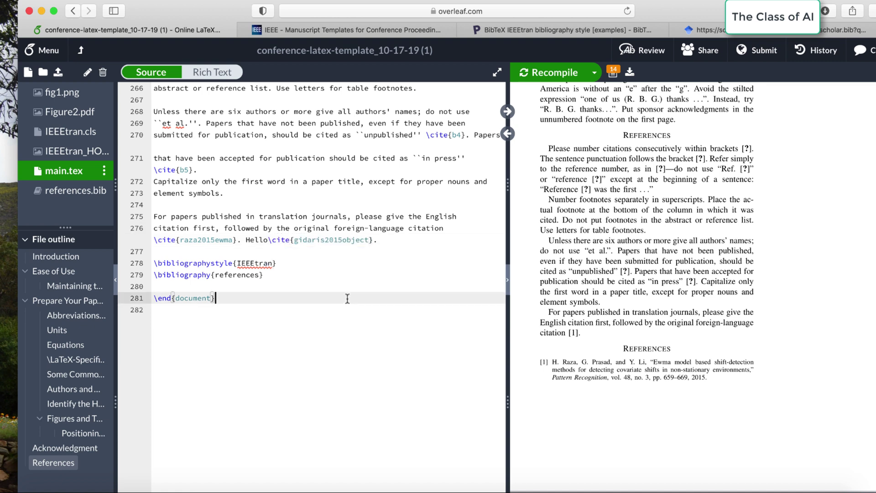
key(super+s)
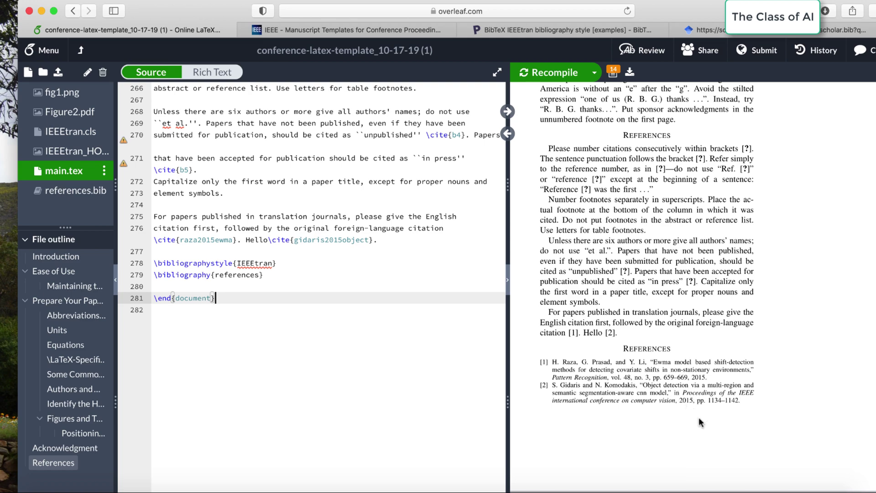
- Review the compiled PDF at a smaller zoom, from the title page through the figures and table to the References list
scroll(699, 417, up, 20)
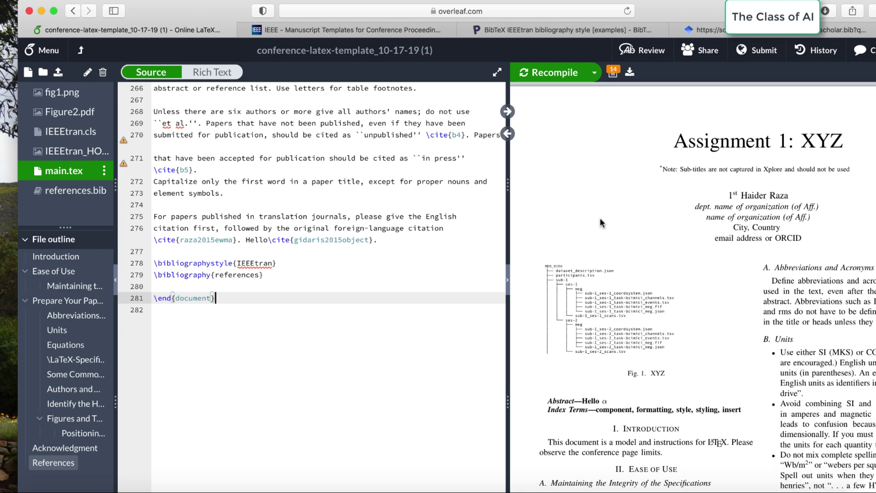
click(638, 104)
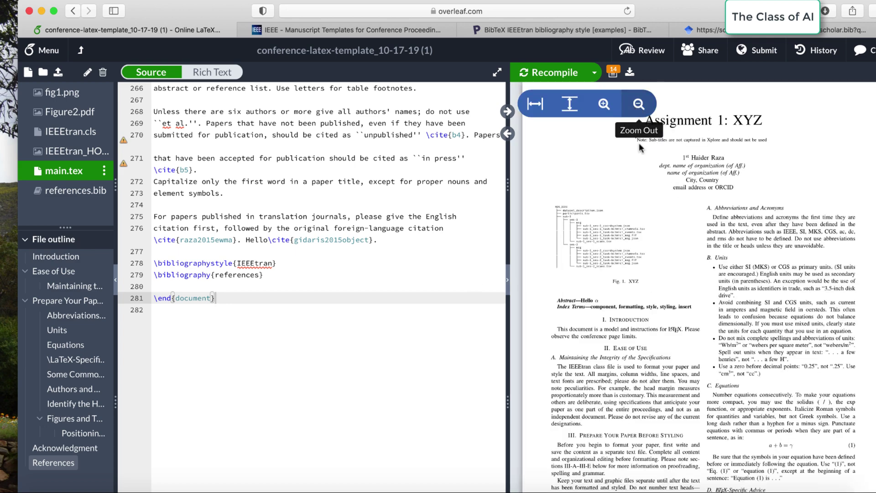
scroll(672, 291, down, 10)
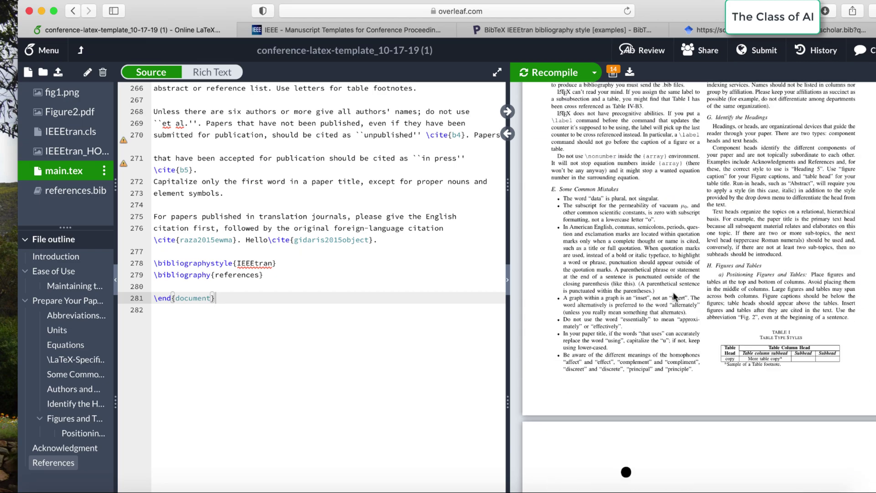
scroll(672, 292, down, 10)
scroll(674, 294, up, 8)
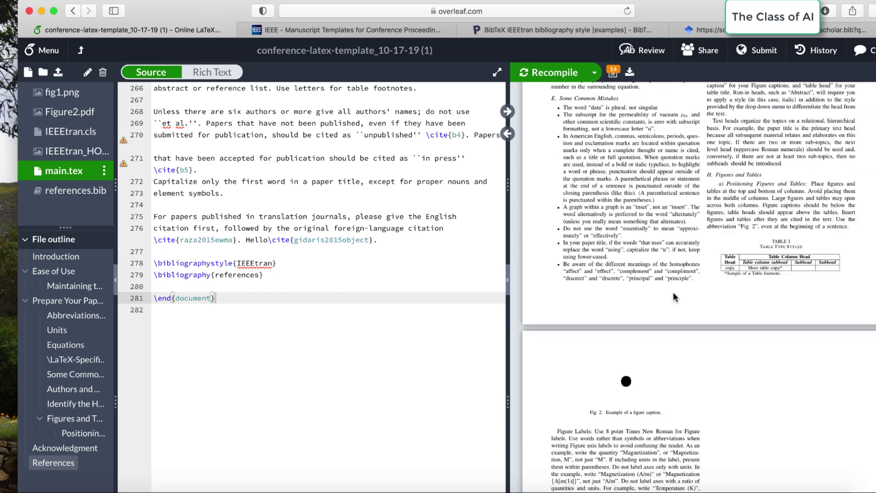
scroll(674, 296, up, 10)
scroll(674, 296, down, 5)
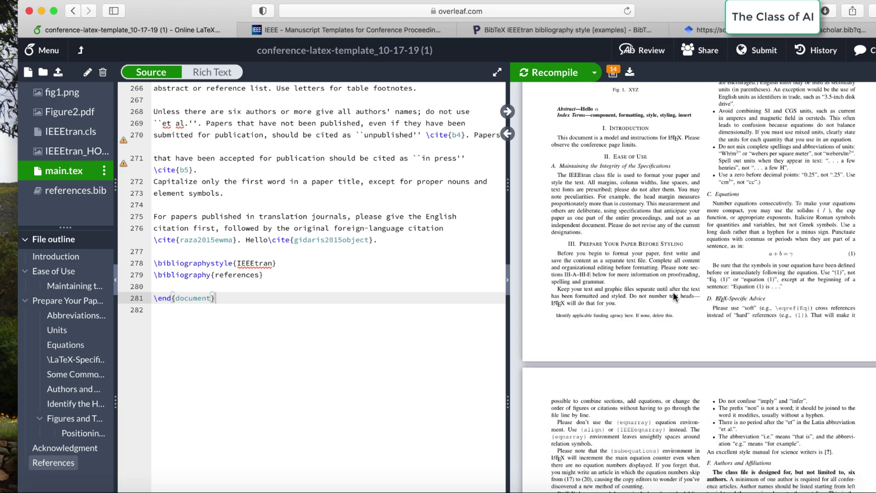
scroll(673, 297, down, 15)
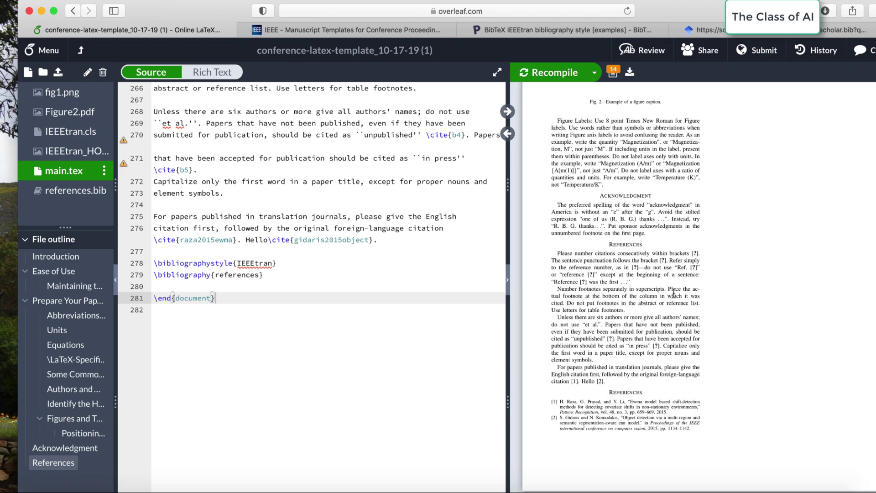
scroll(674, 295, up, 15)
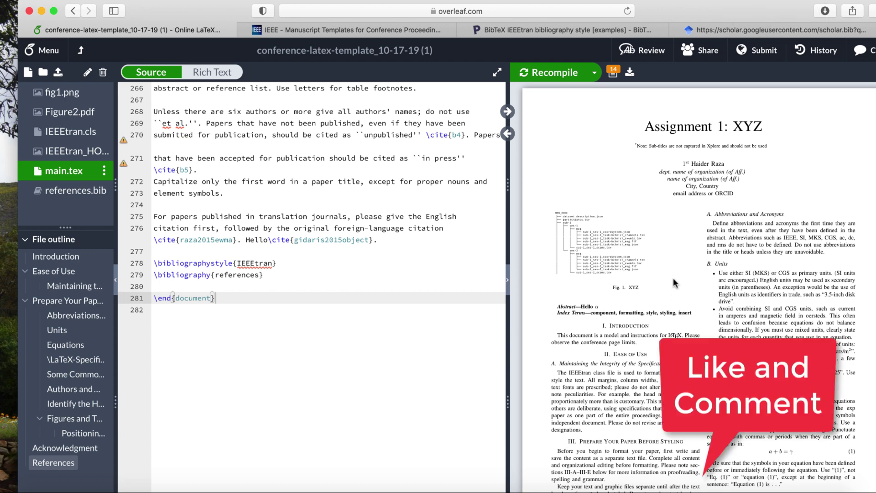
click(631, 73)
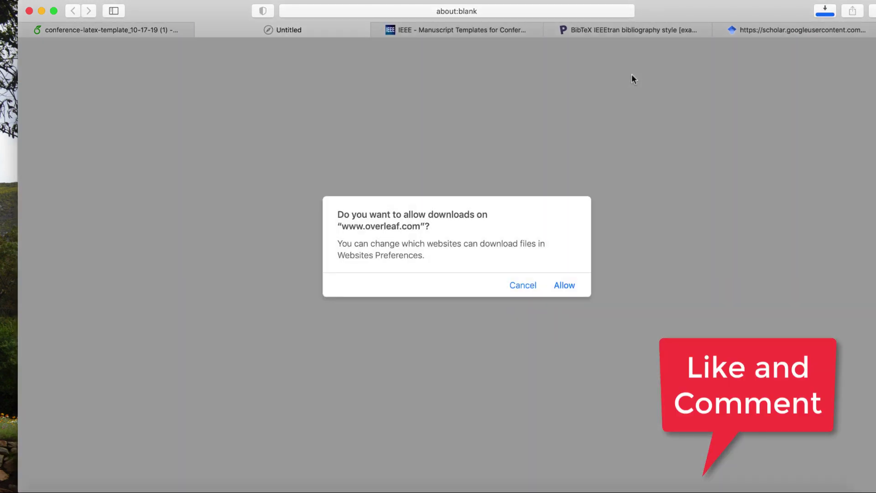
click(564, 287)
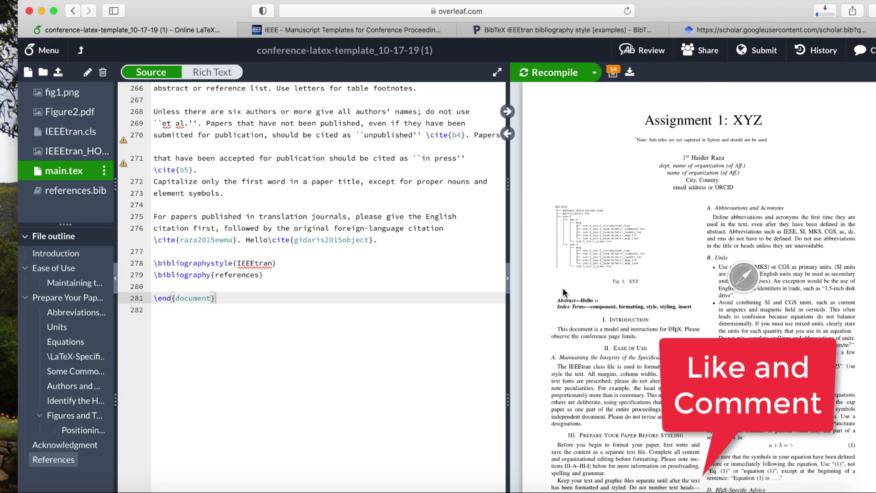